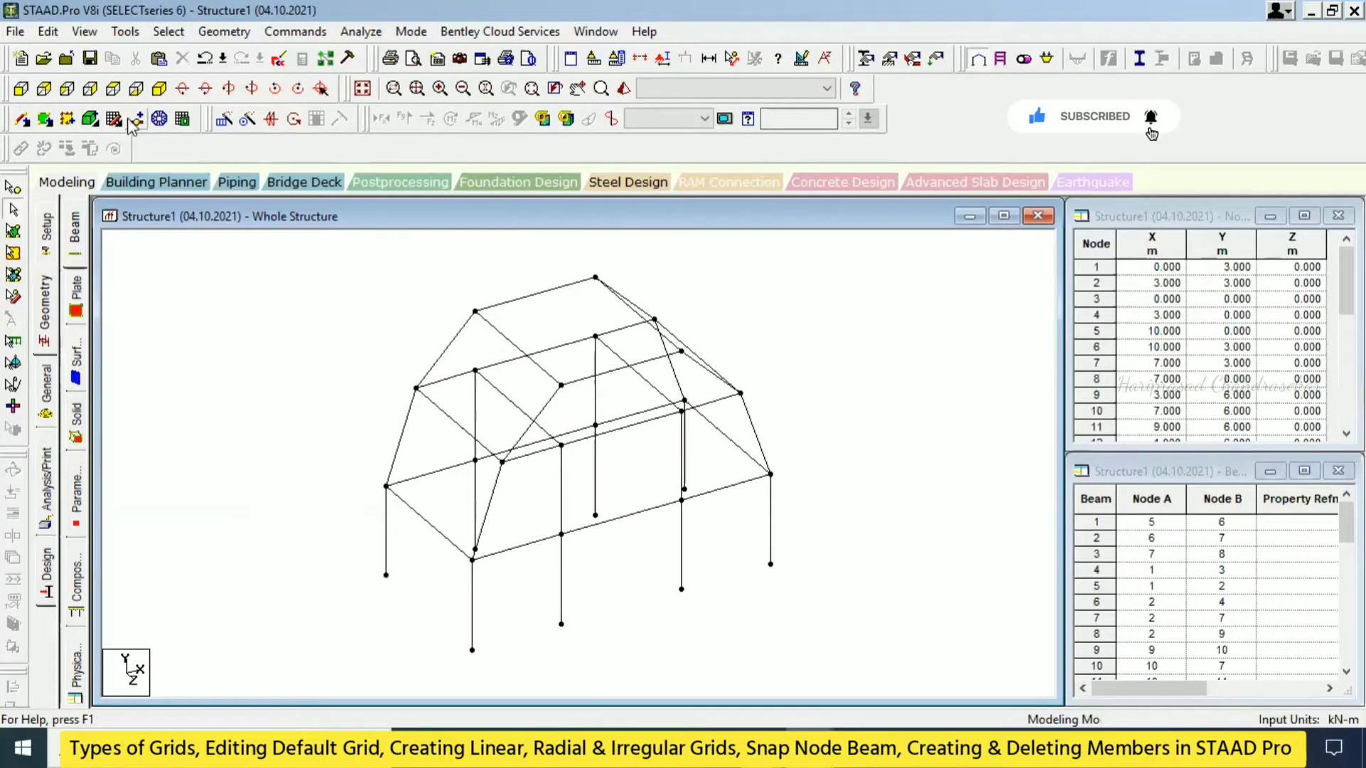
Display the snap grid, open the default linear grid for editing and set its plane to X-Z
click(114, 119)
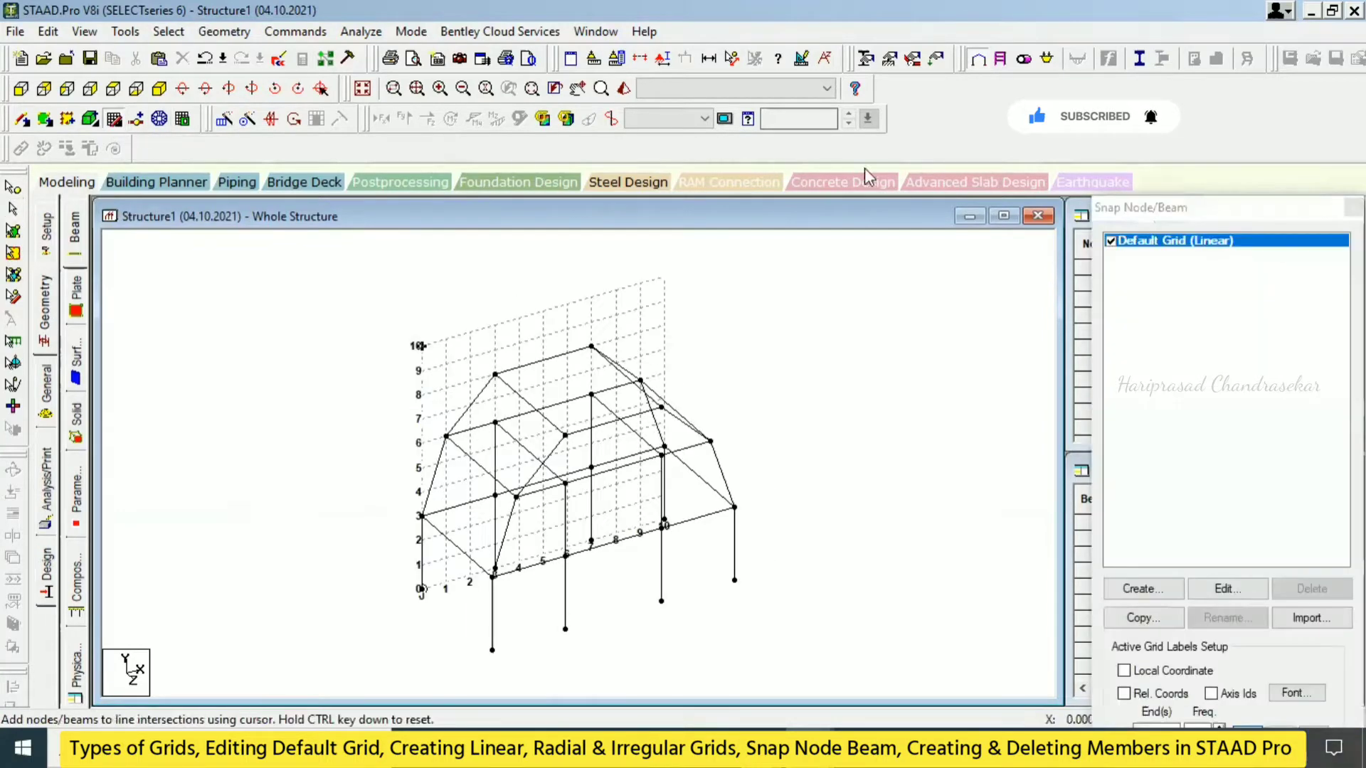
double_click(1149, 212)
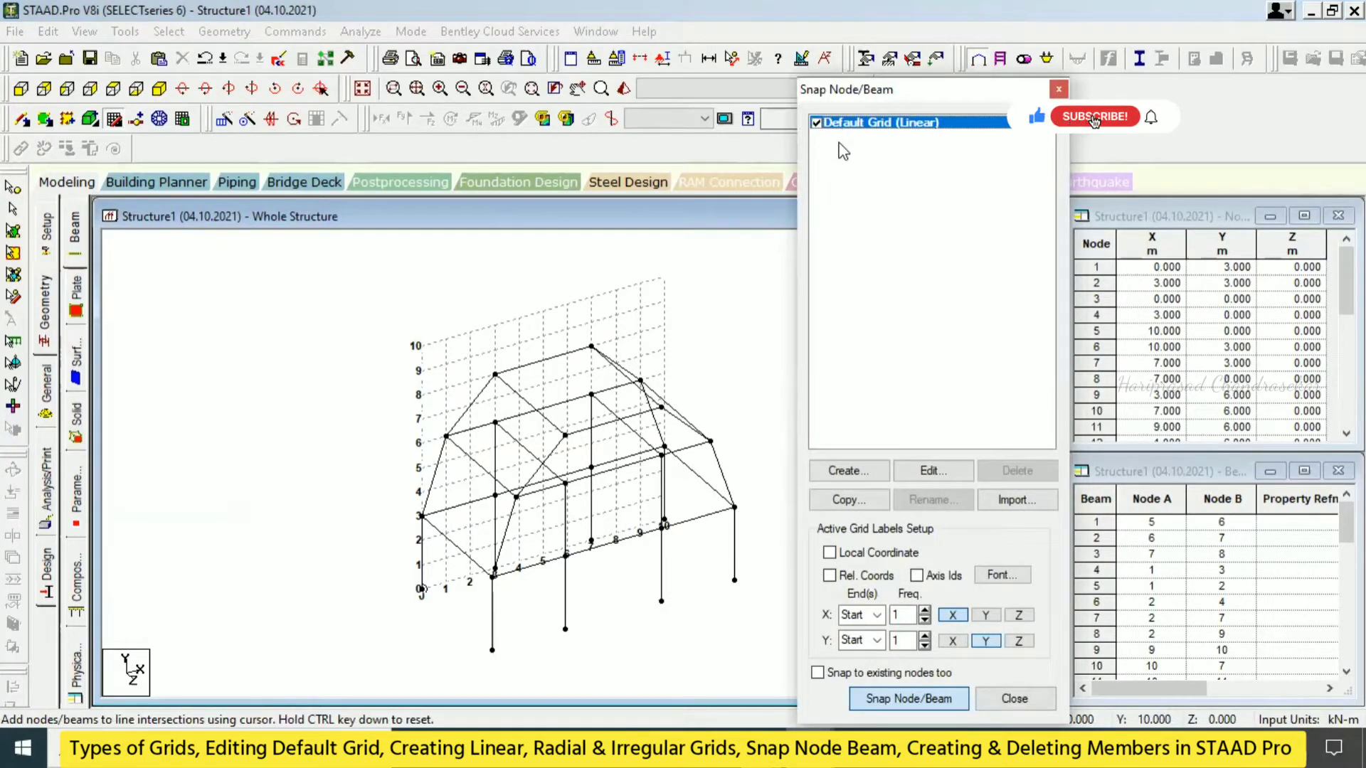
click(933, 476)
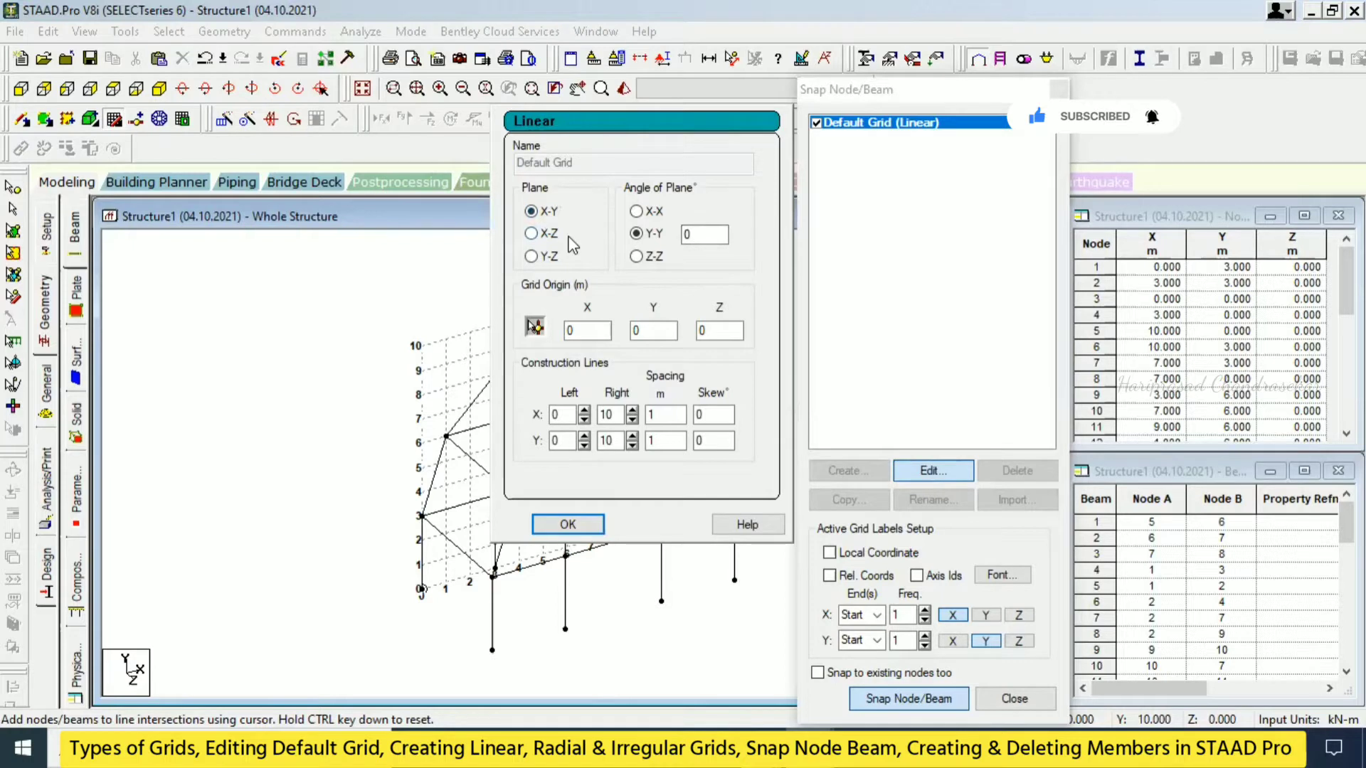
click(532, 234)
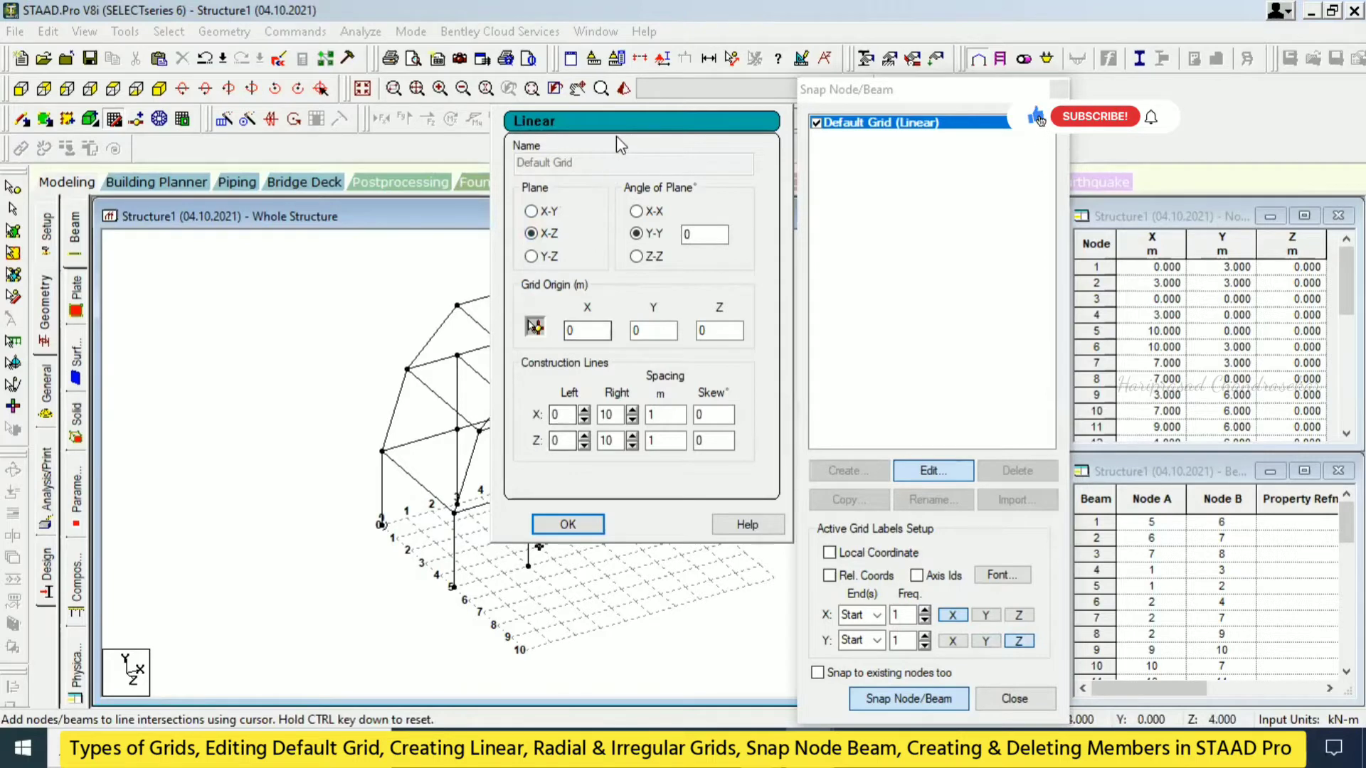
middle_drag(379, 340, 152, 353)
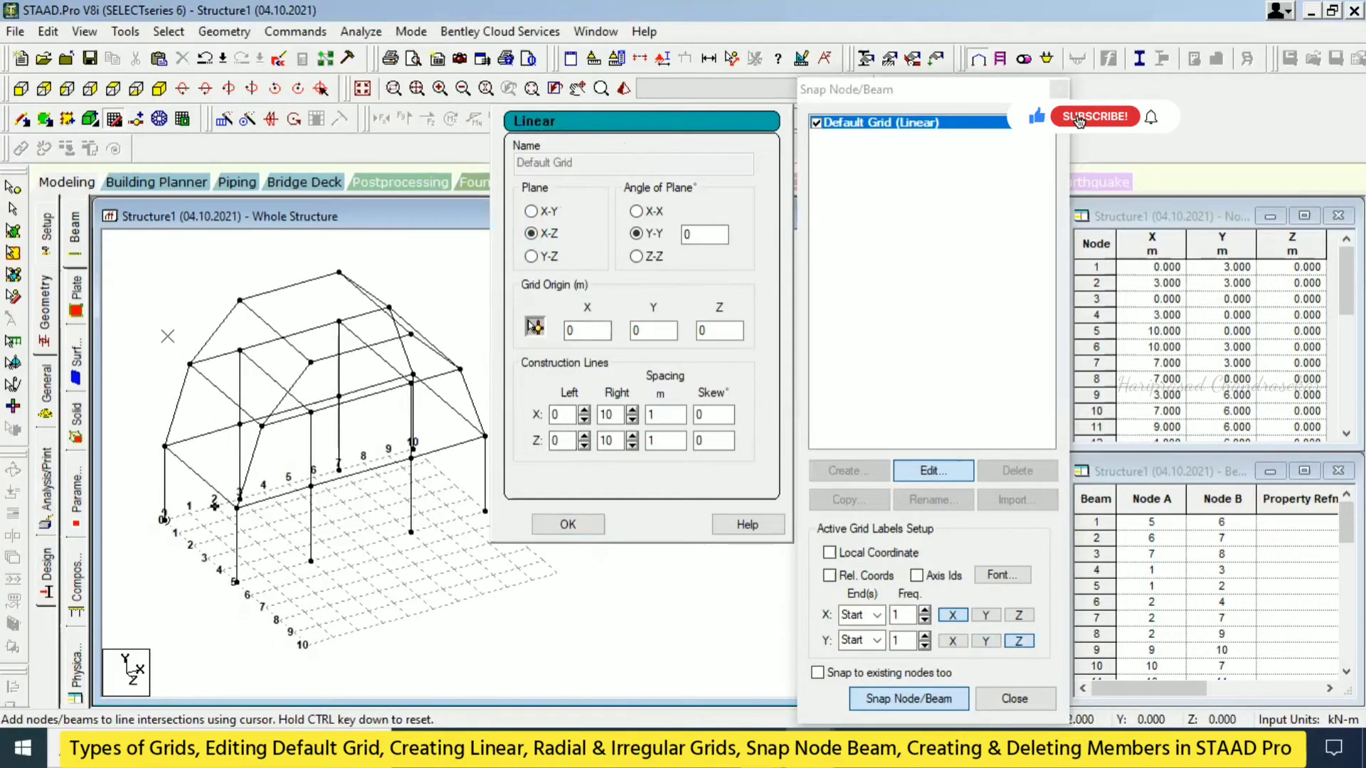
Try the default grid in the Y-Z plane, return it to X-Y and close the snap grid settings
click(547, 213)
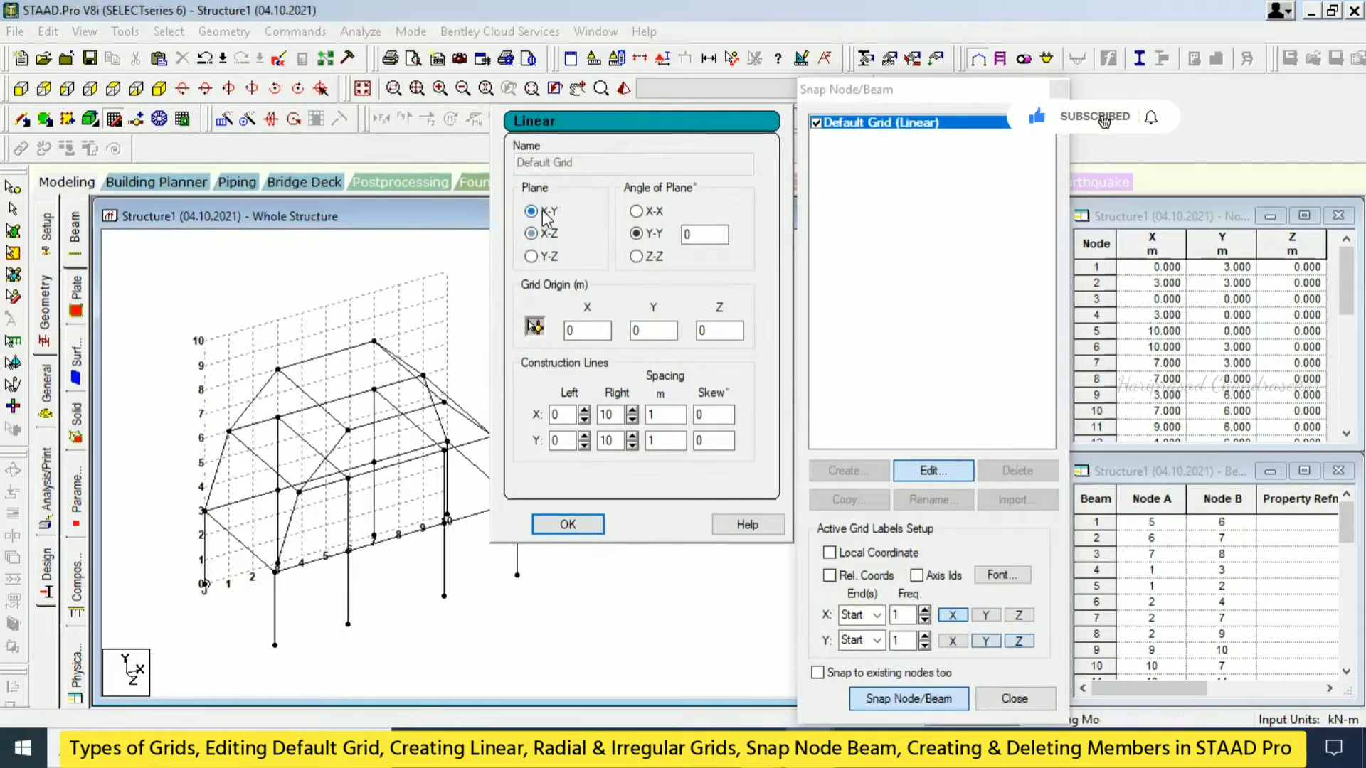
click(542, 260)
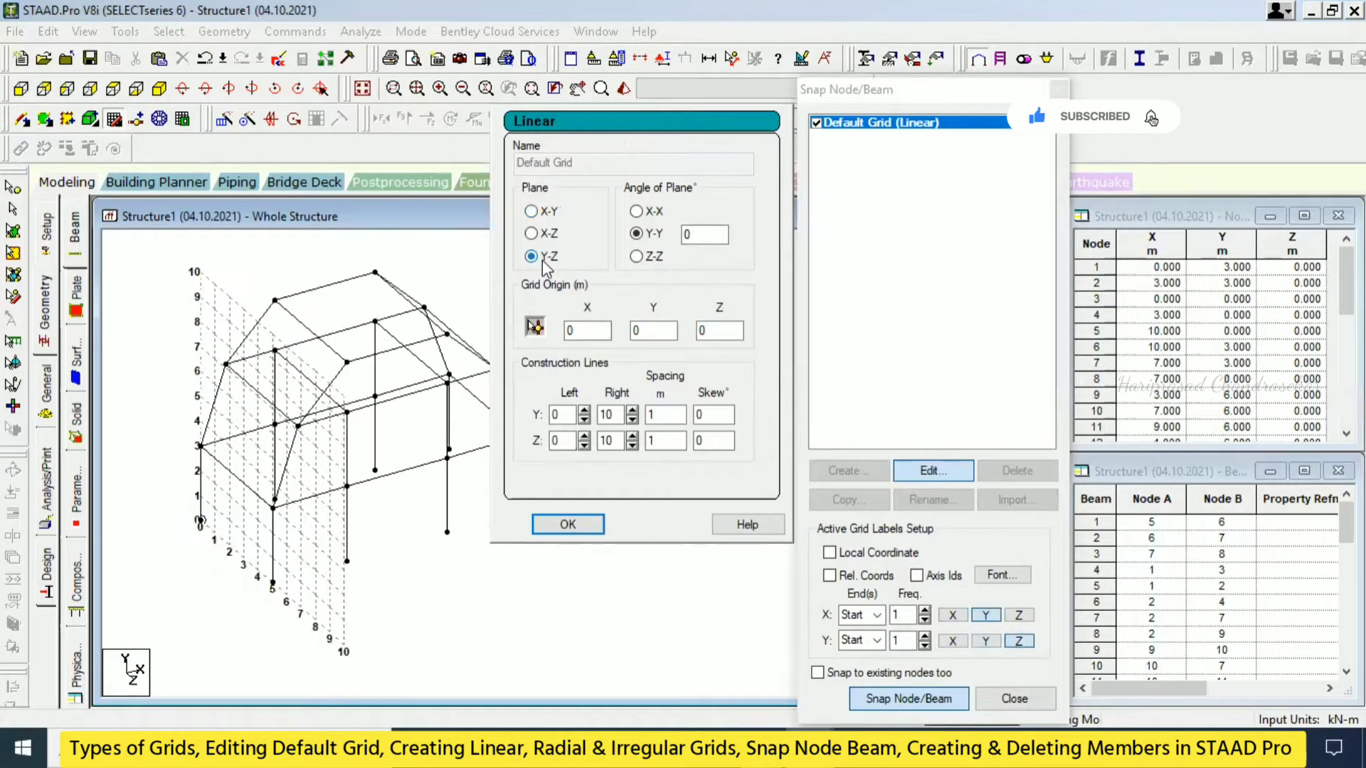
click(544, 214)
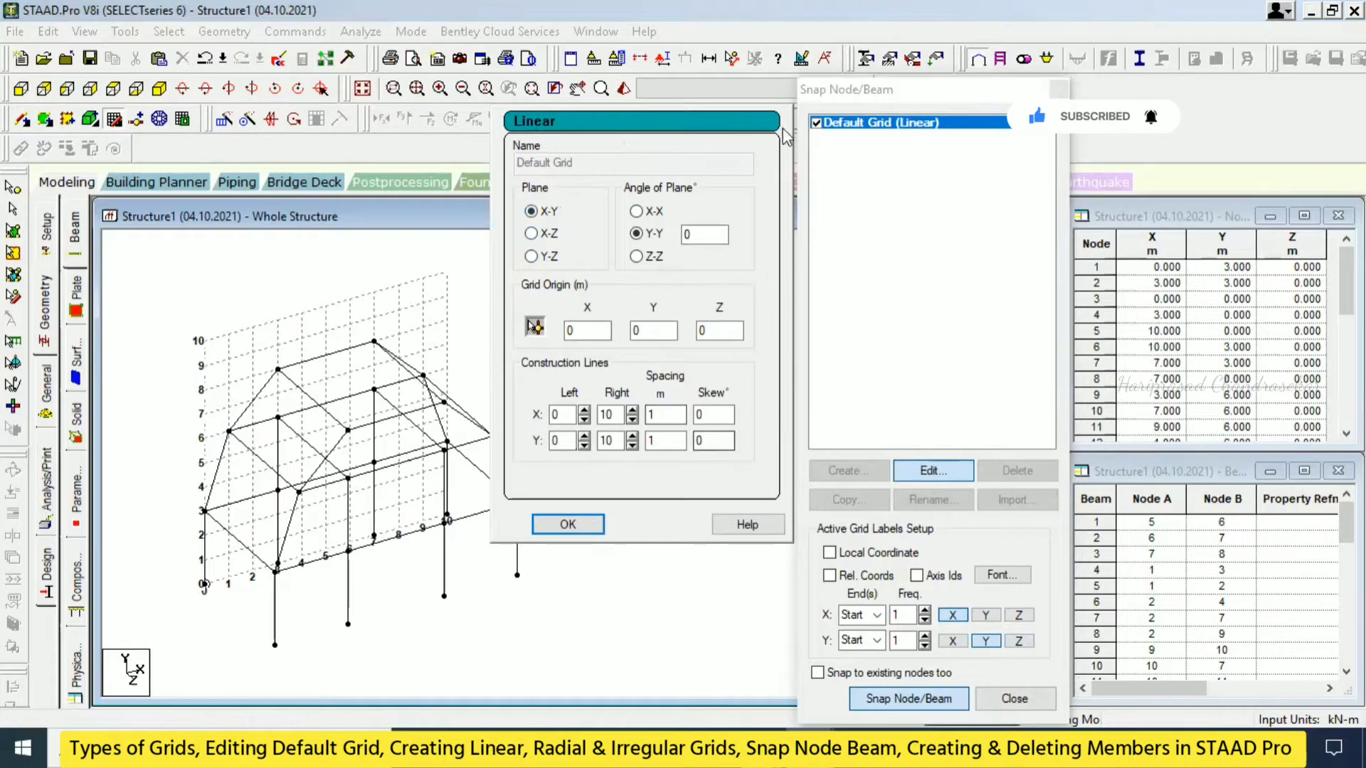
click(573, 525)
click(1058, 89)
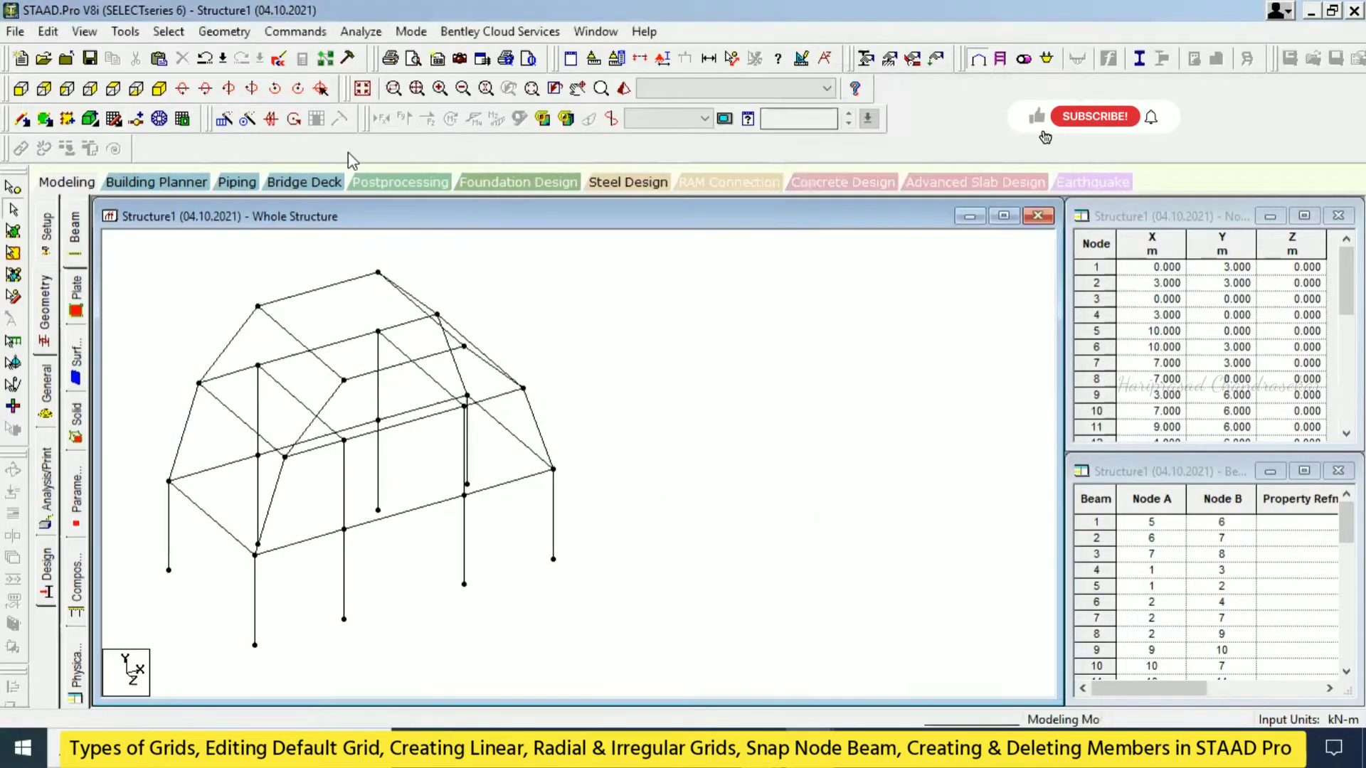
Reopen the default linear grid for editing, preview the X-Z plane and set the plane back to X-Y
click(115, 122)
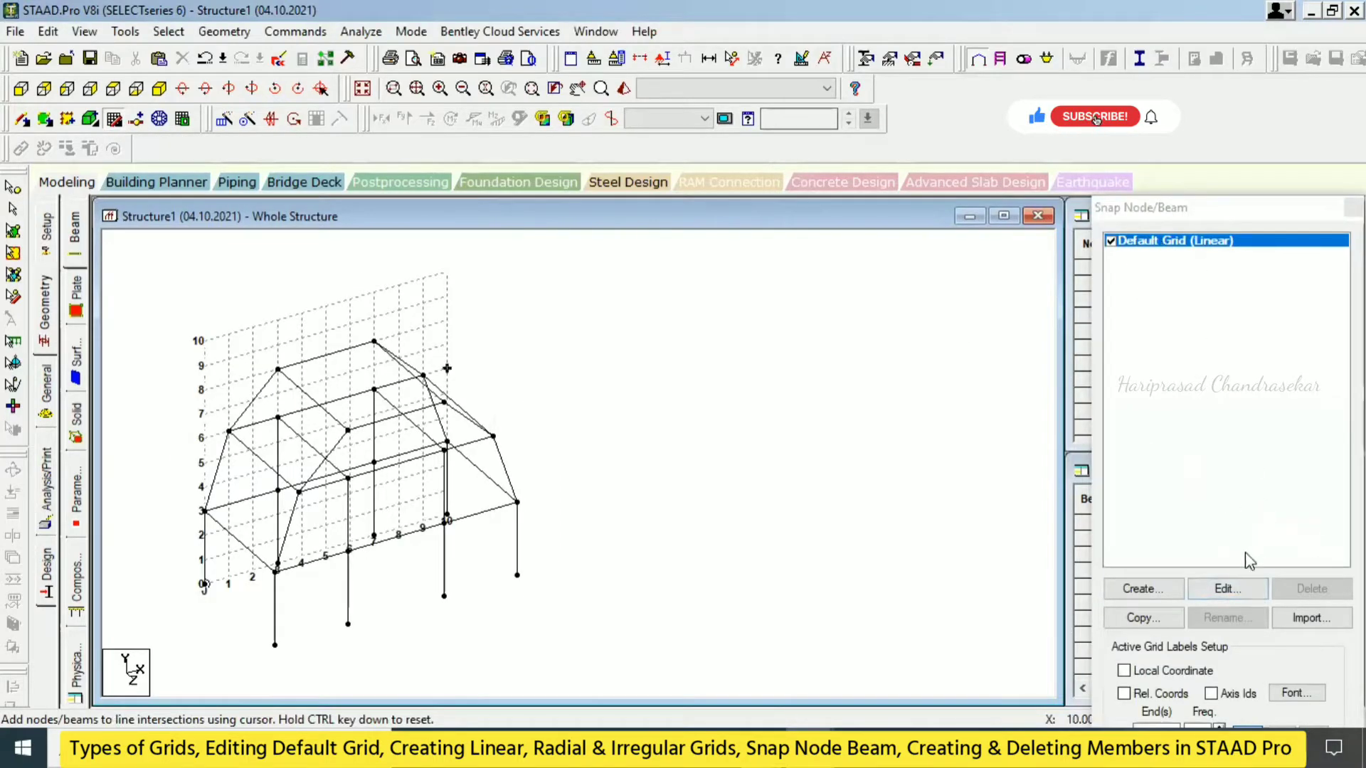
click(1225, 588)
click(835, 352)
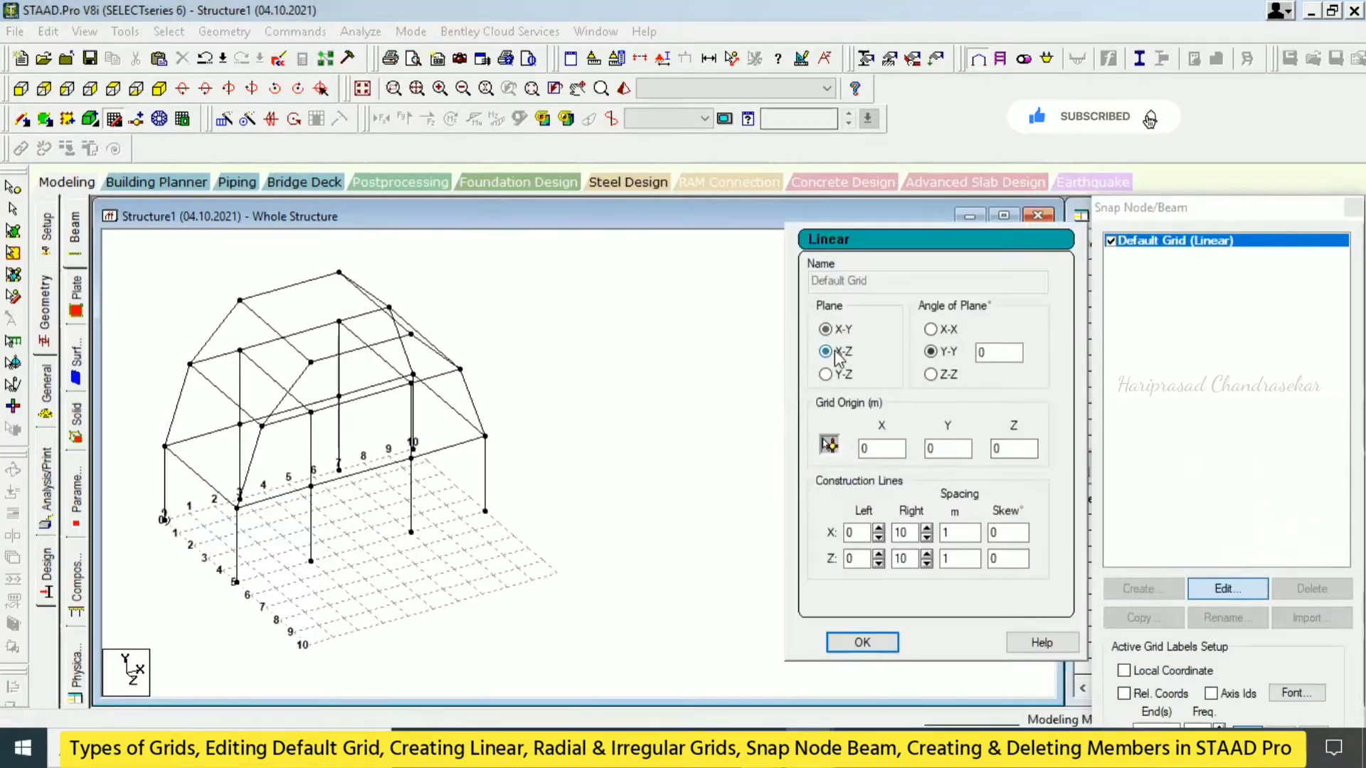
click(831, 330)
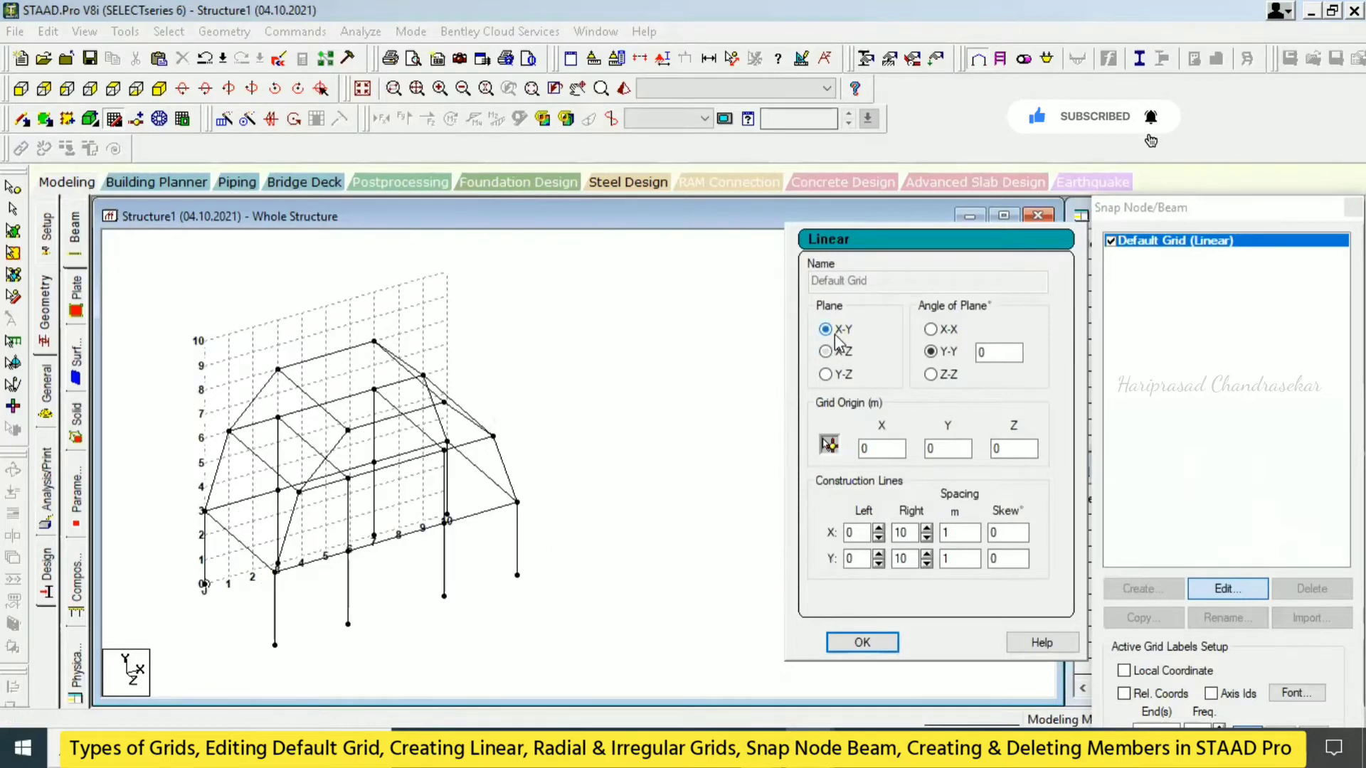
click(842, 352)
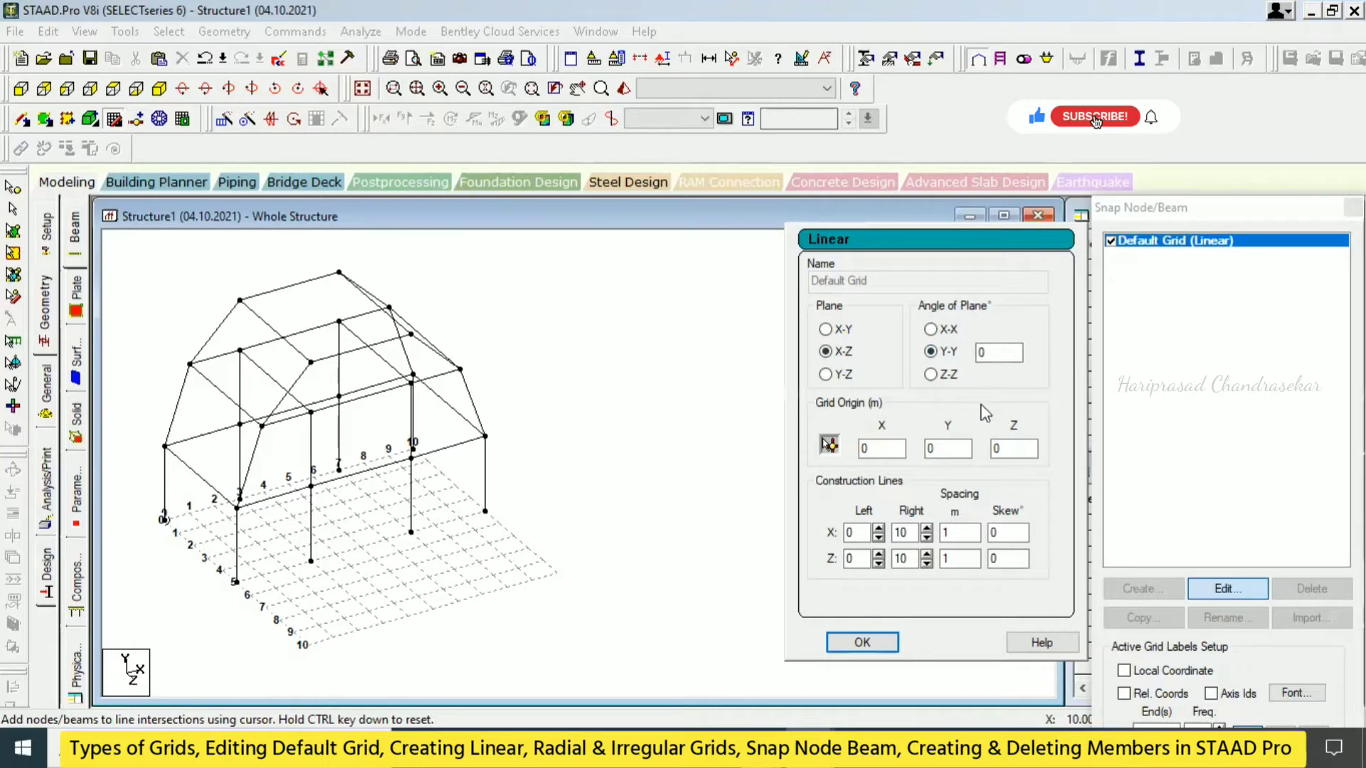
click(839, 330)
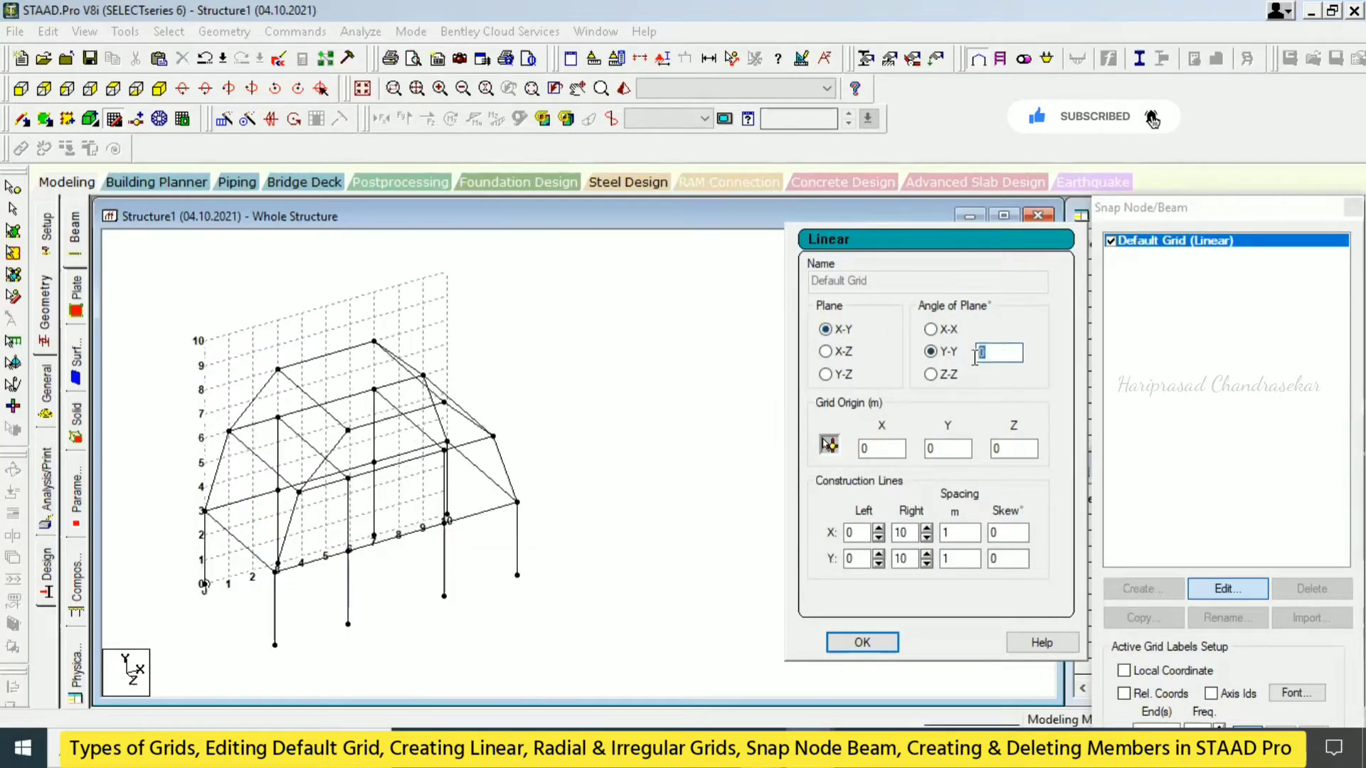
Try a 30° plane angle about Y-Y on the default grid and reset the angle to 0
text(3)
click(891, 443)
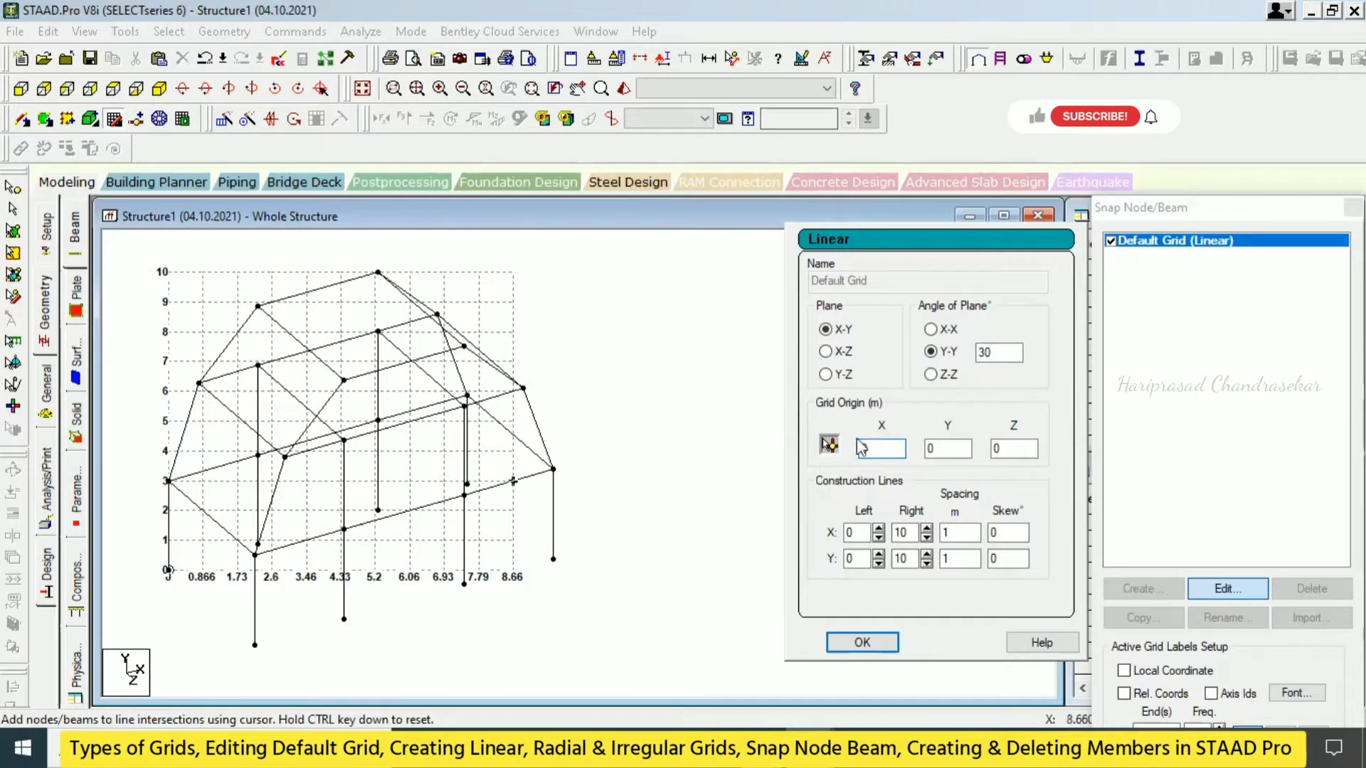
double_click(982, 351)
text(0)
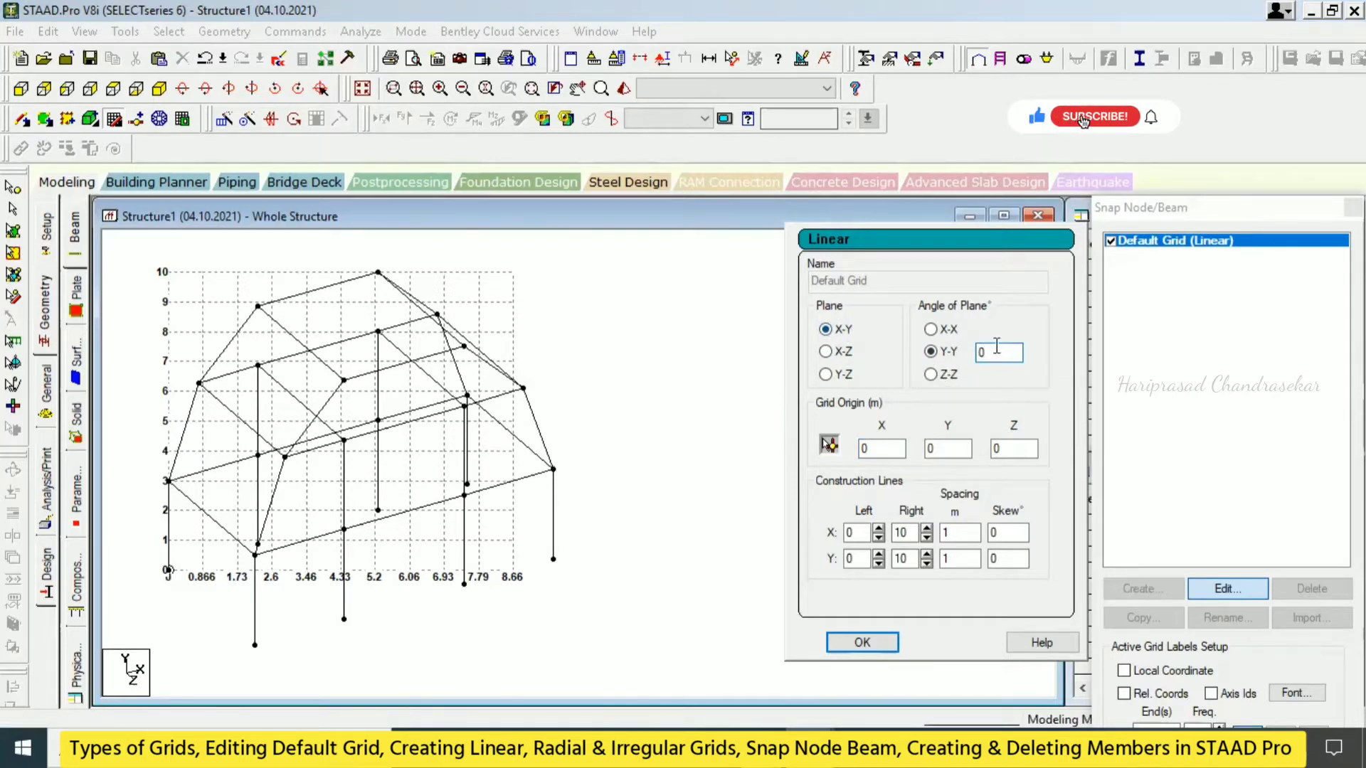
click(944, 450)
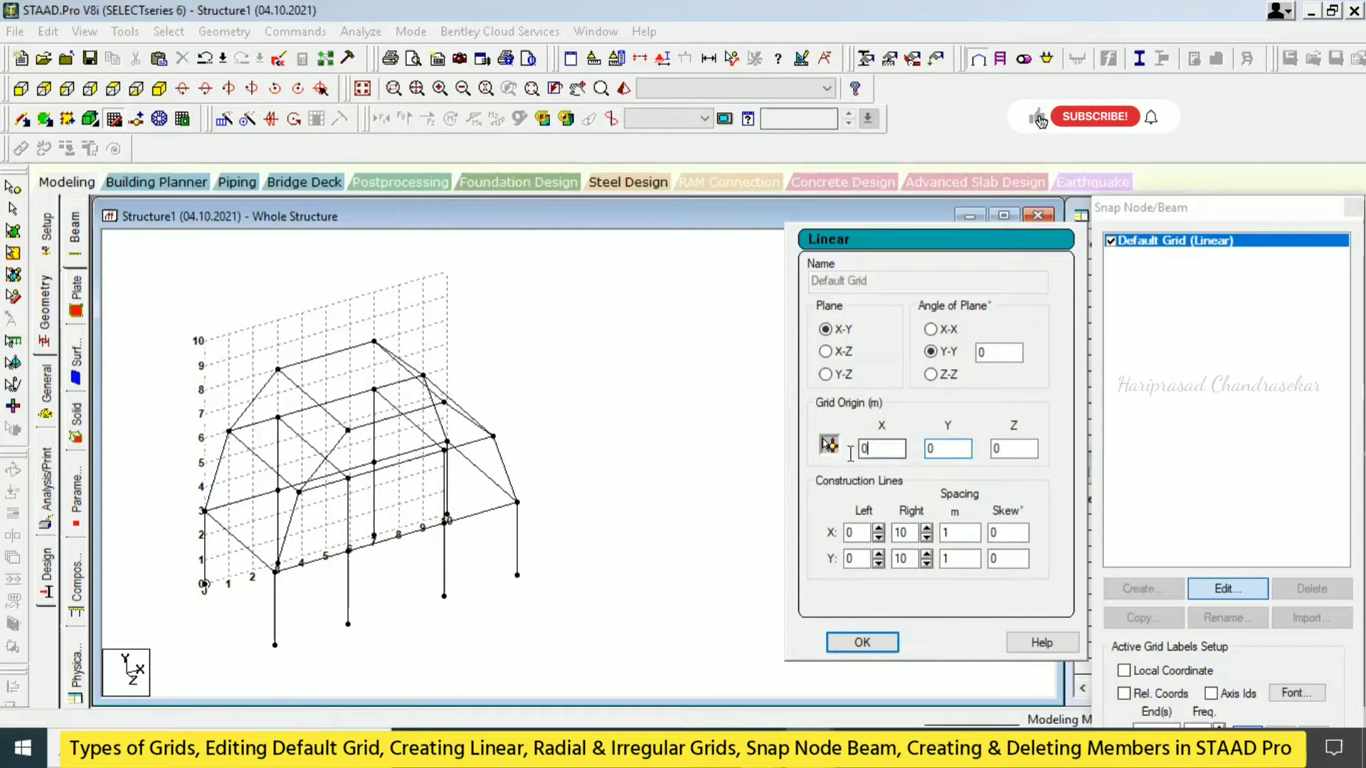
Set the grid origin to X 10, Y 10 and Z 10 m
double_click(882, 448)
text(10)
key(Tab)
text(10)
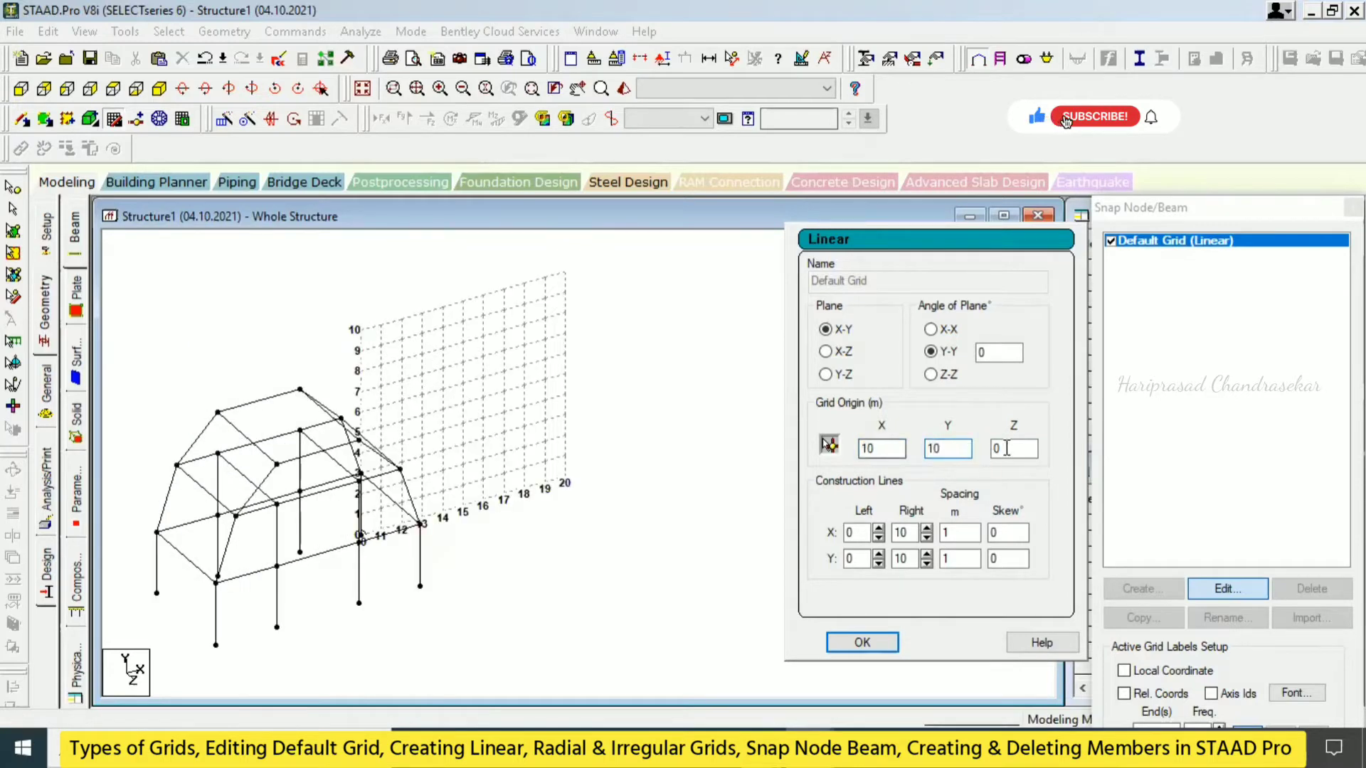
key(Tab)
text(1)
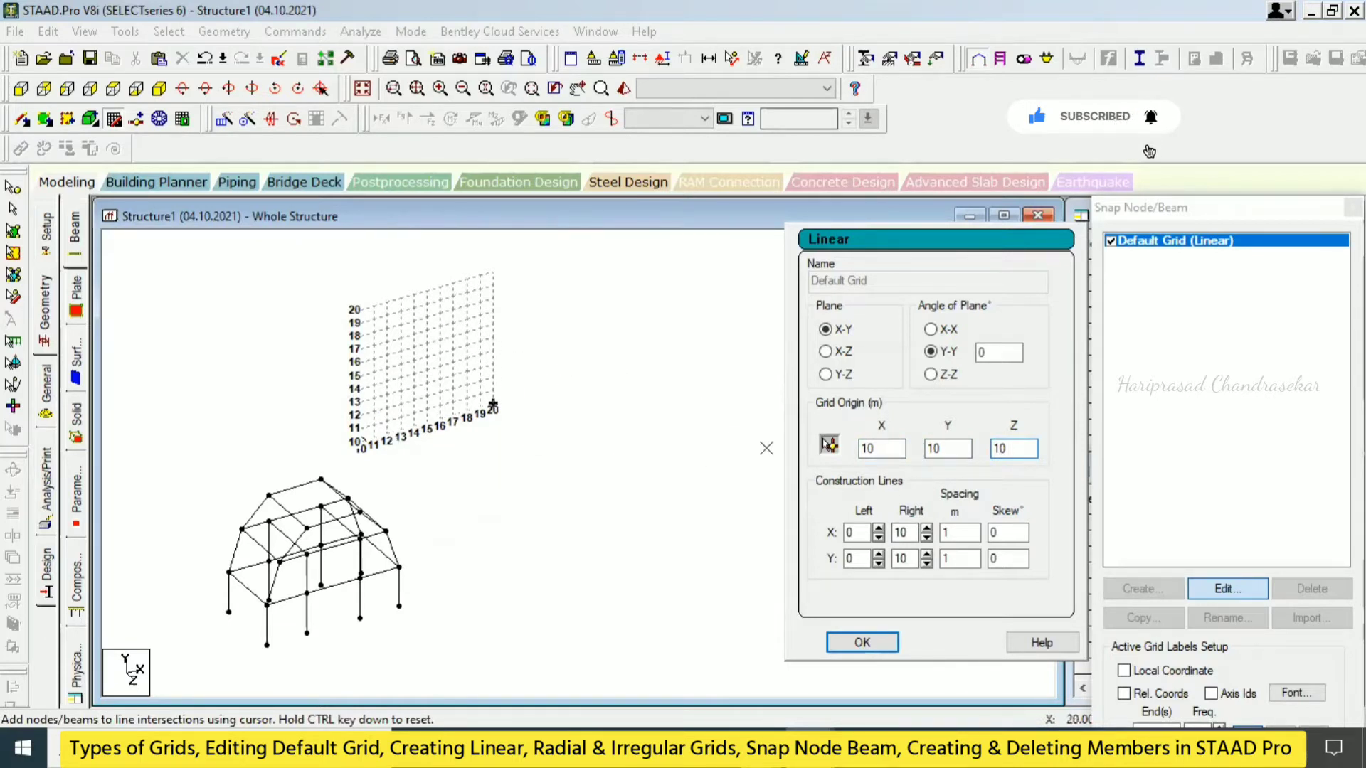
Reset the grid origin to 0 in X, Y and Z
double_click(897, 455)
text(0)
key(Tab)
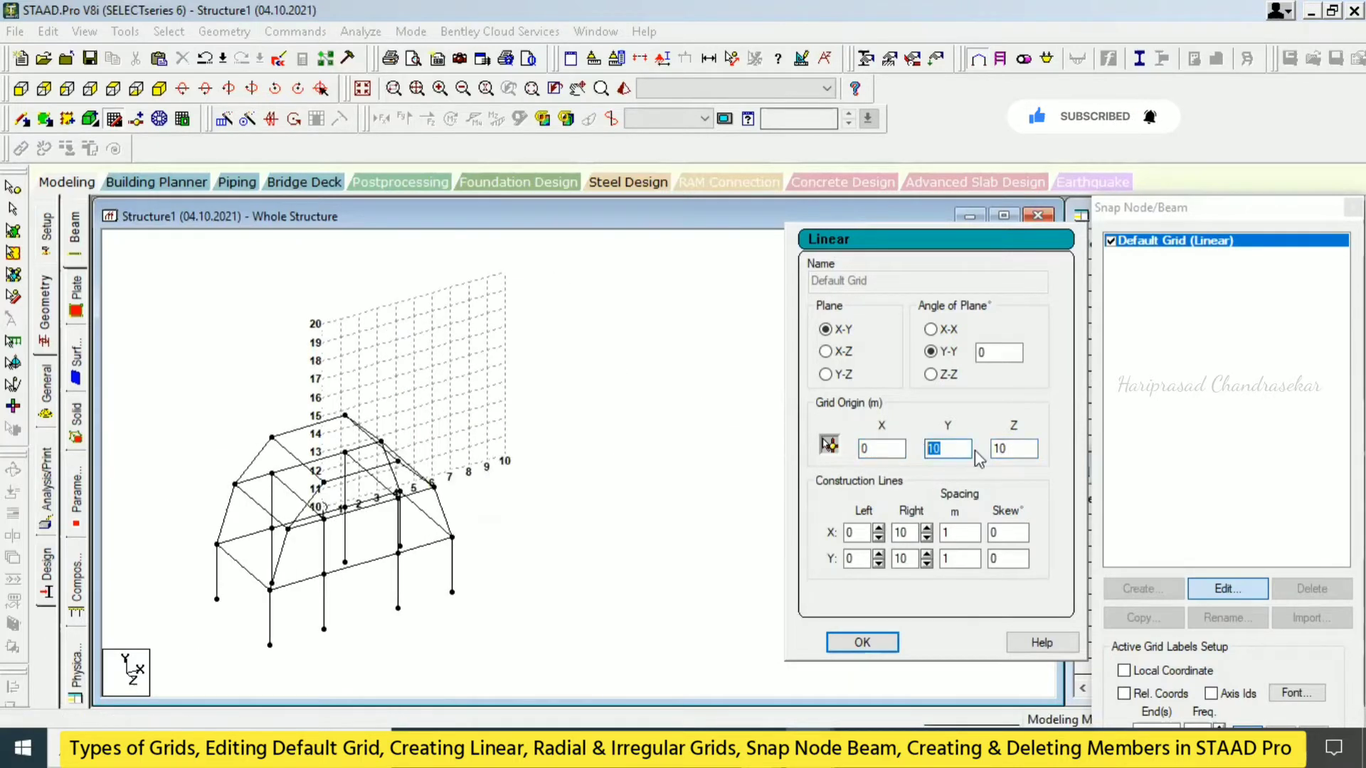
text(0)
drag(1020, 448, 930, 456)
text(0)
click(954, 453)
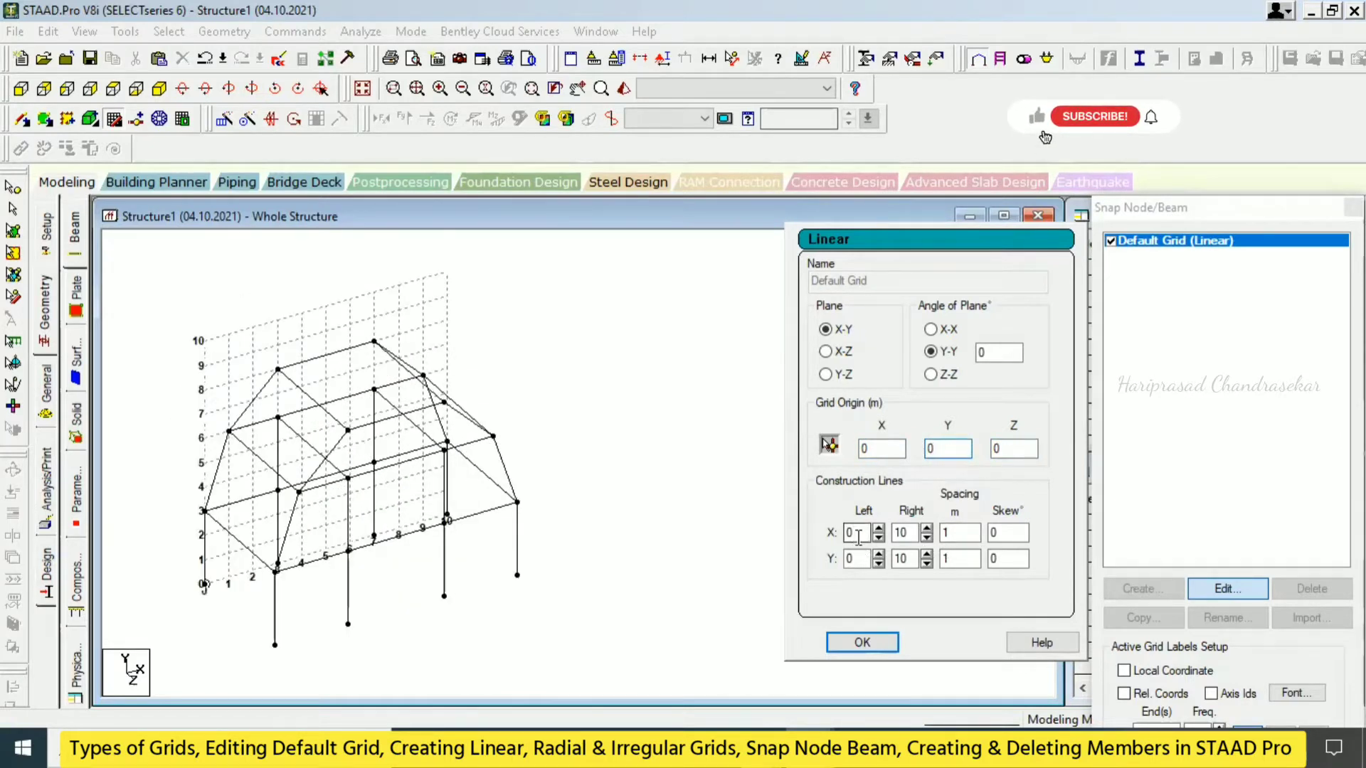
Set the right-side construction lines to 20 in X and 15 in Y
double_click(912, 533)
text(20)
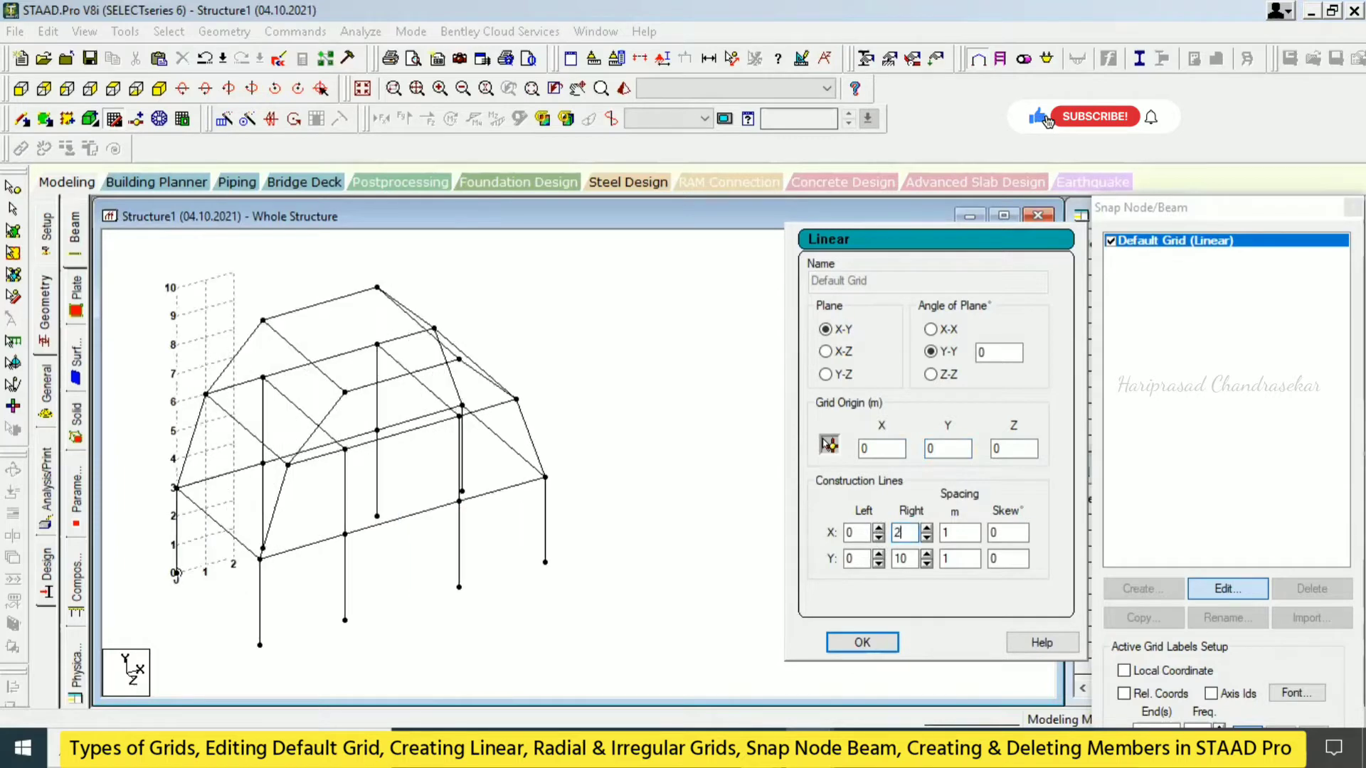
double_click(915, 557)
text(15)
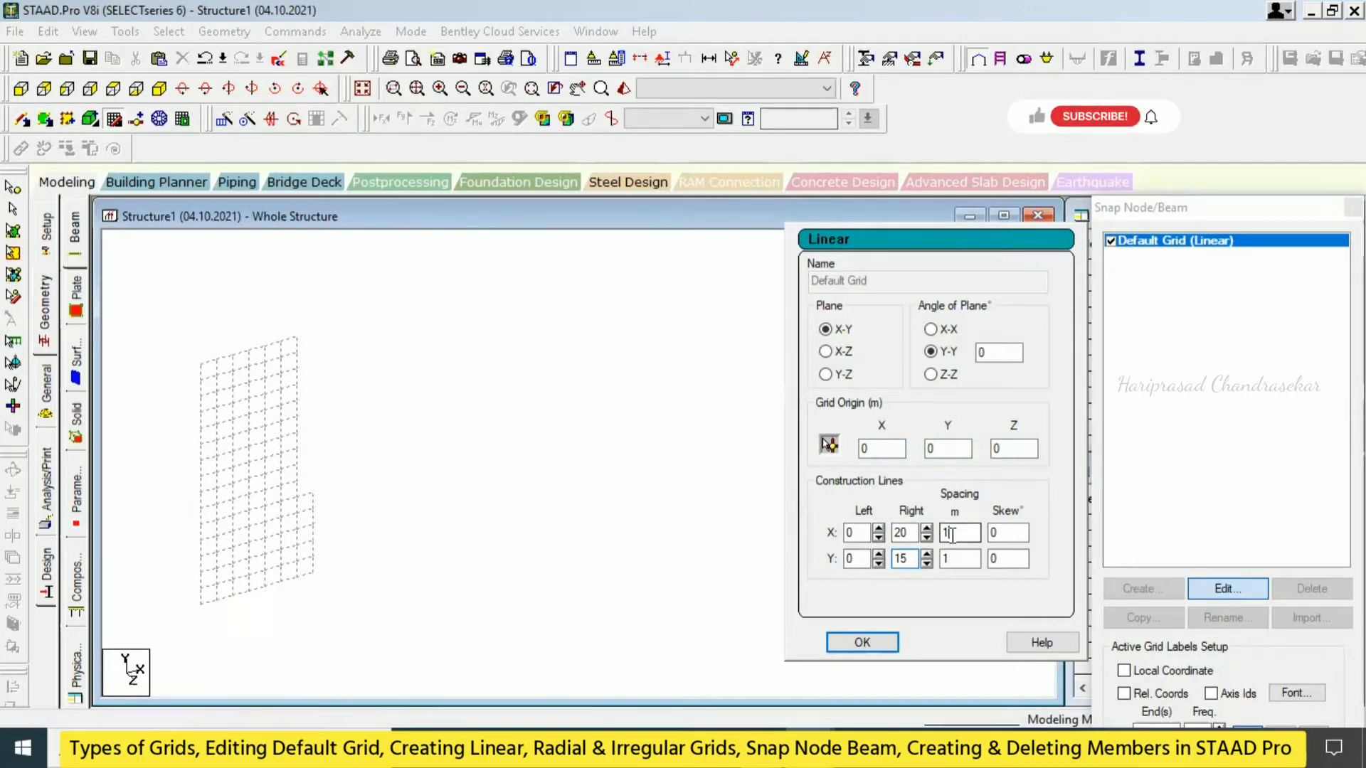
Set the construction line spacing to 0.5 m in both X and Y
double_click(960, 533)
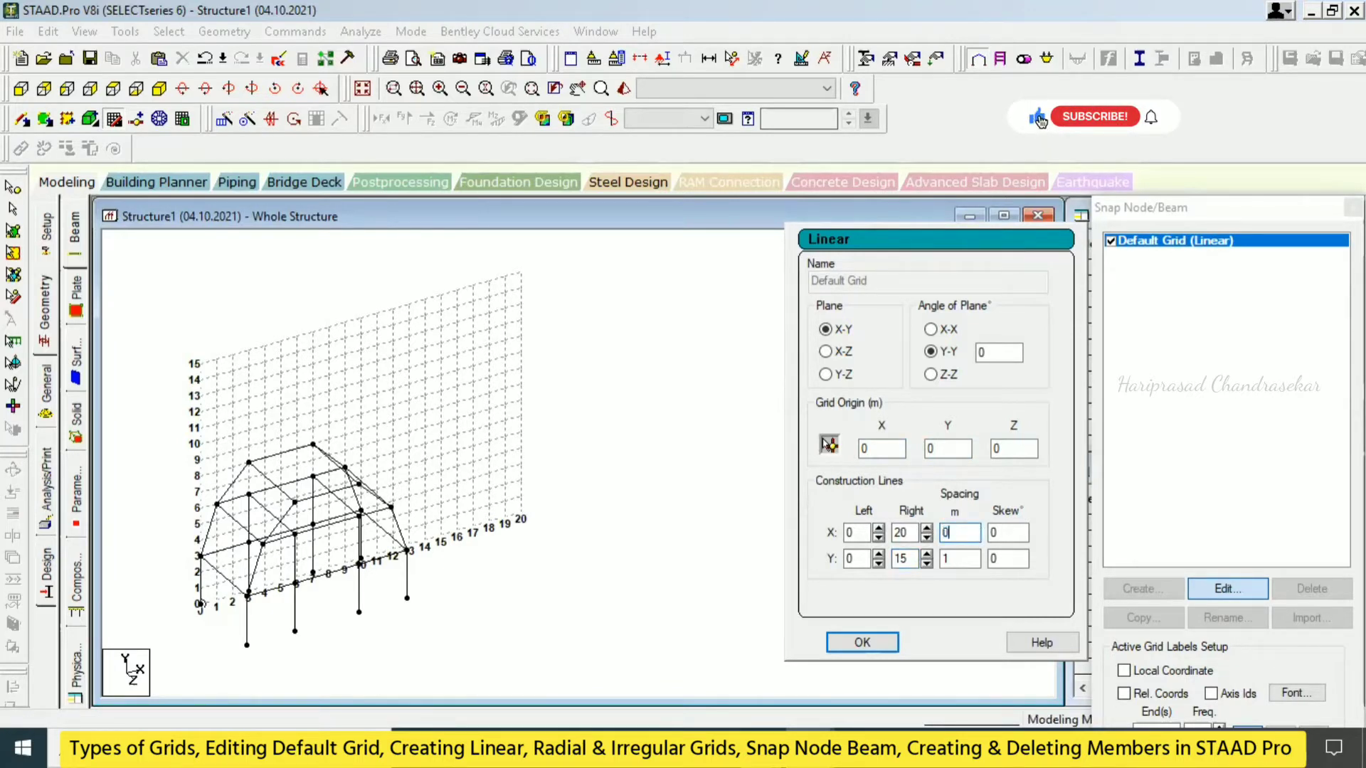
drag(968, 534, 927, 533)
text(0)
click(968, 559)
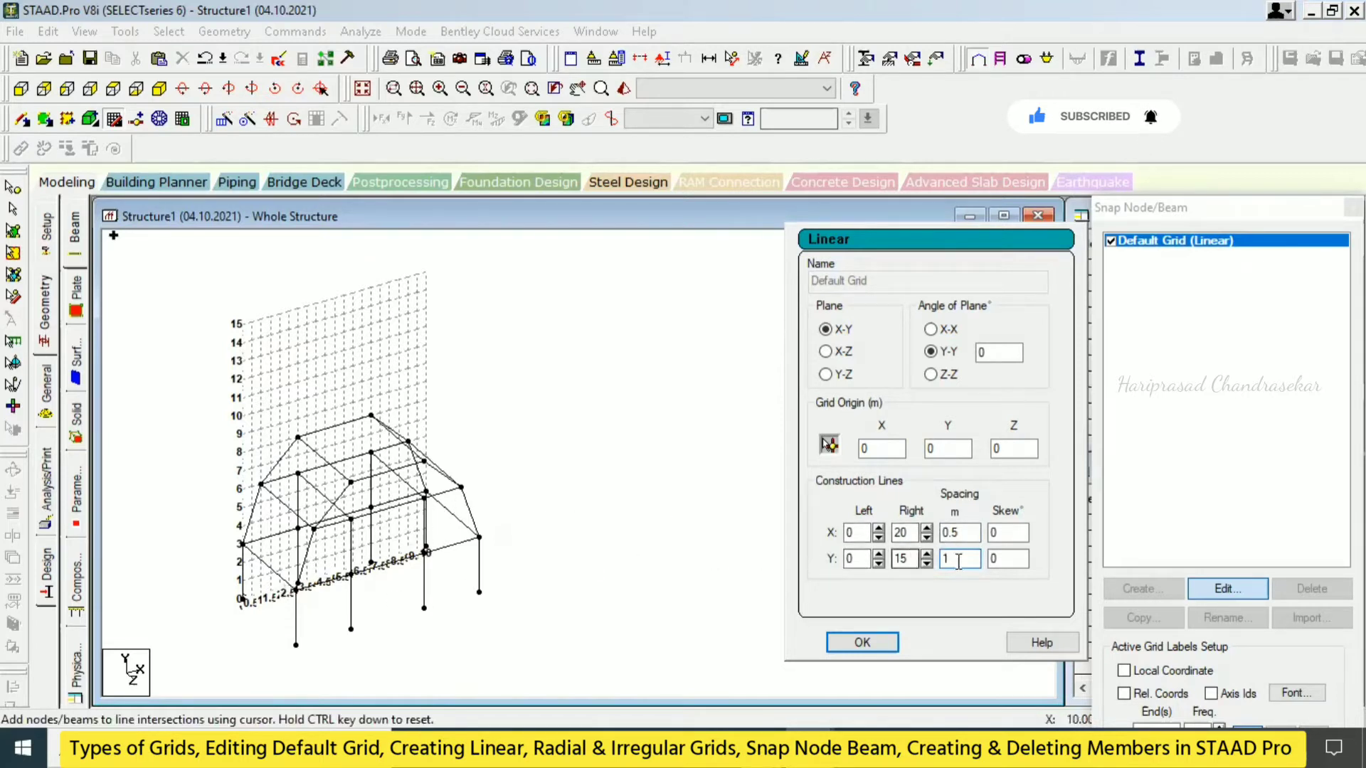
key(BackSpace)
text(0.5)
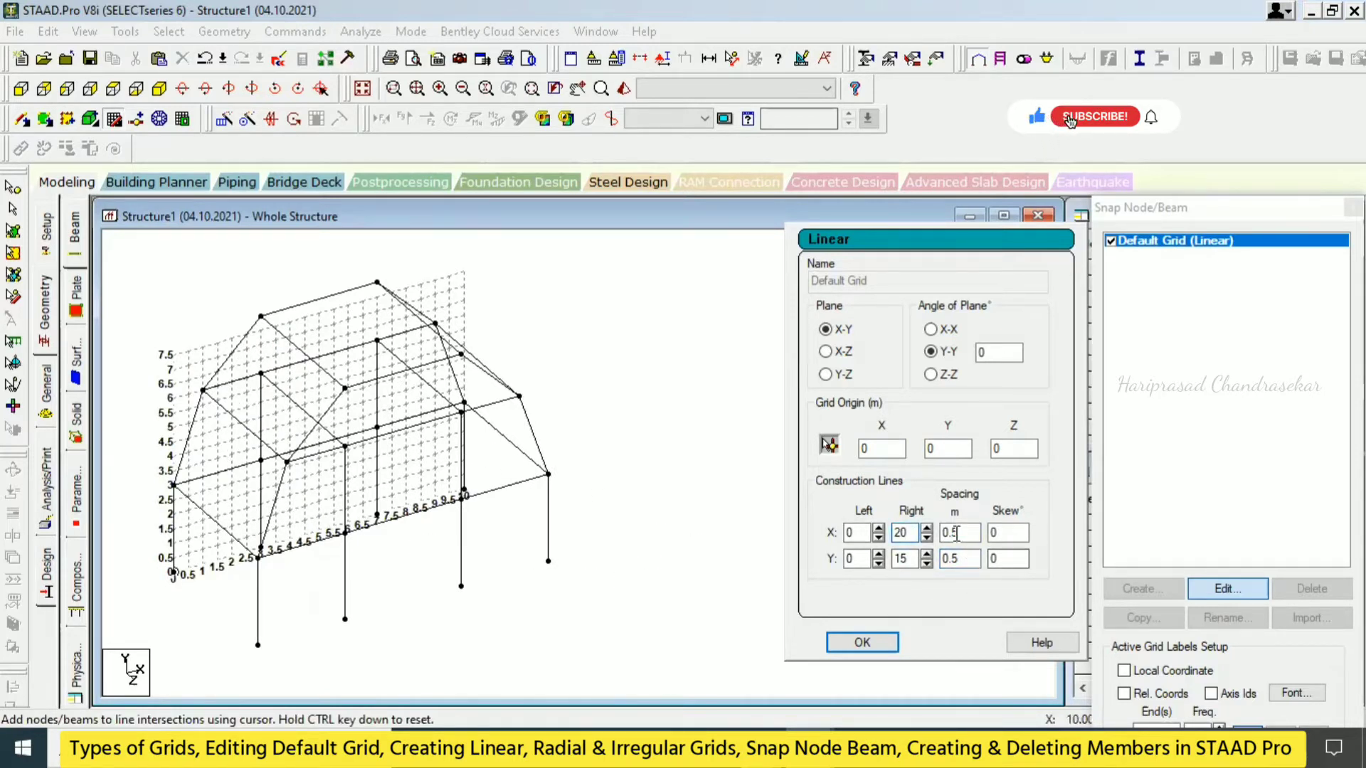
Set the right-side construction lines to 40 in X and 30 in Y
double_click(889, 533)
text(40)
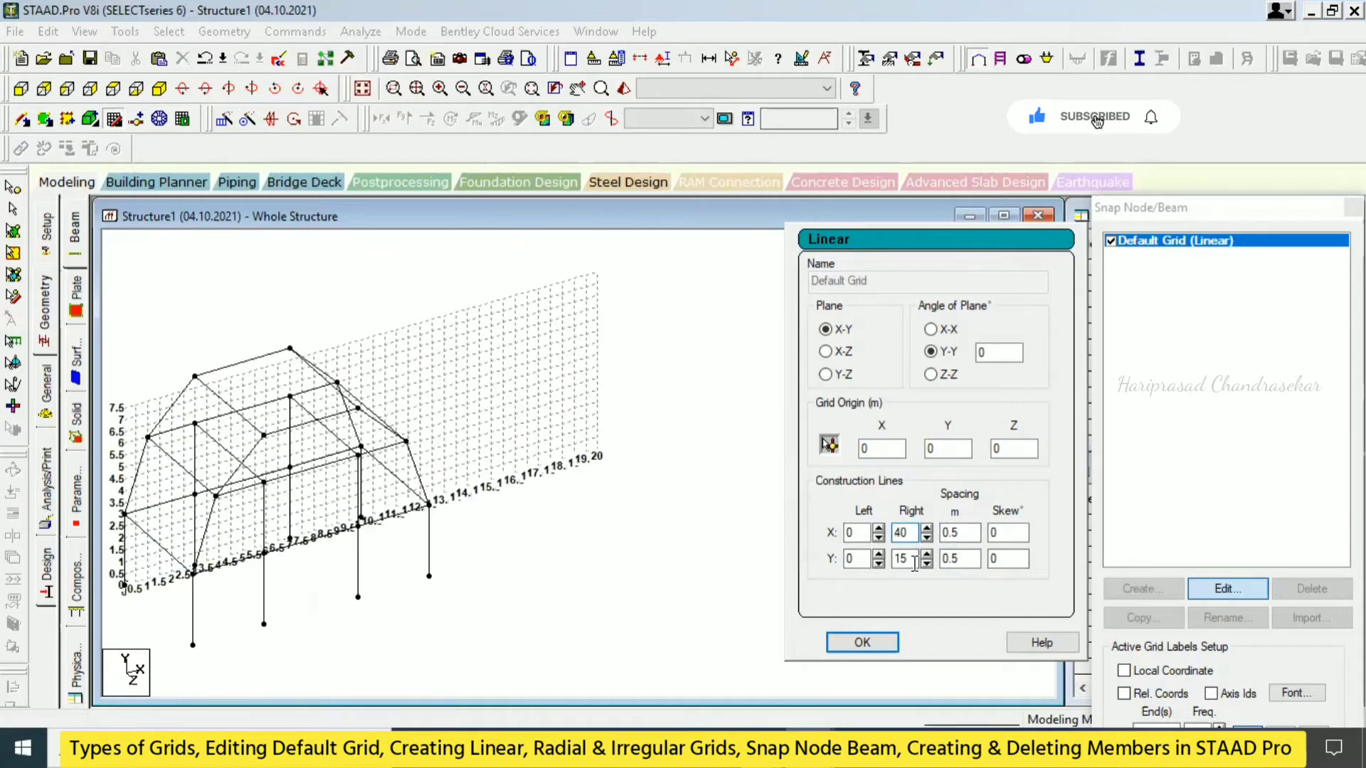
double_click(902, 558)
text(30)
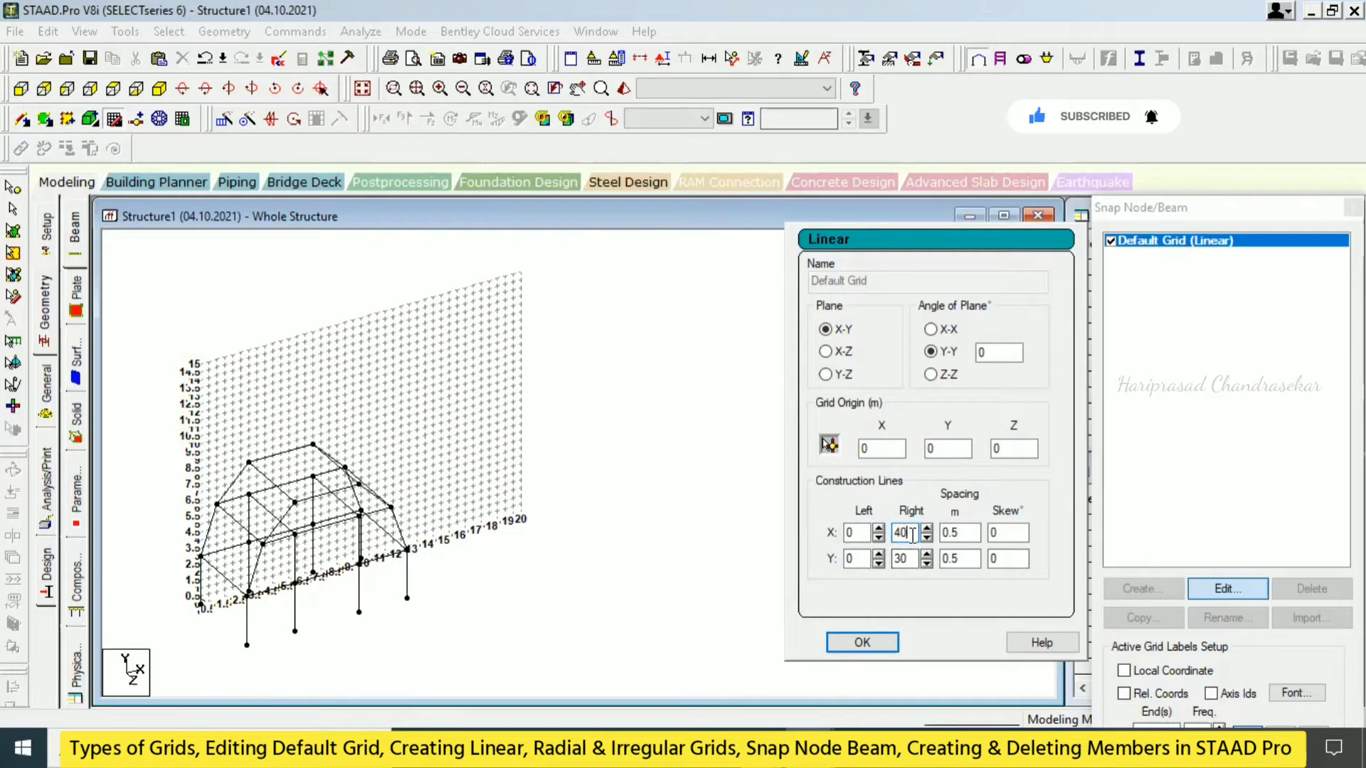
Set the right-side construction lines to 10 and the spacing to 1 m for both X and Y
key(BackSpace)
key(BackSpace)
text(10)
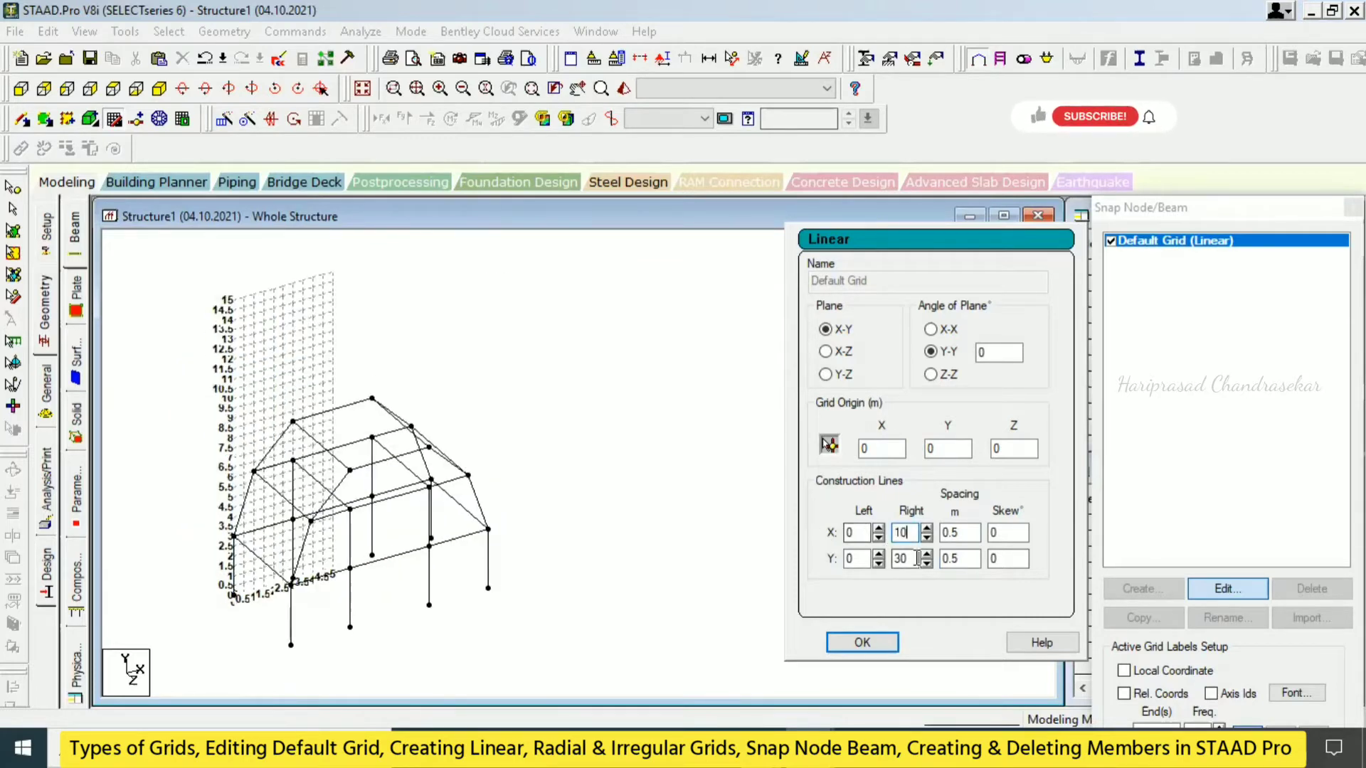
double_click(902, 558)
text(10)
double_click(959, 532)
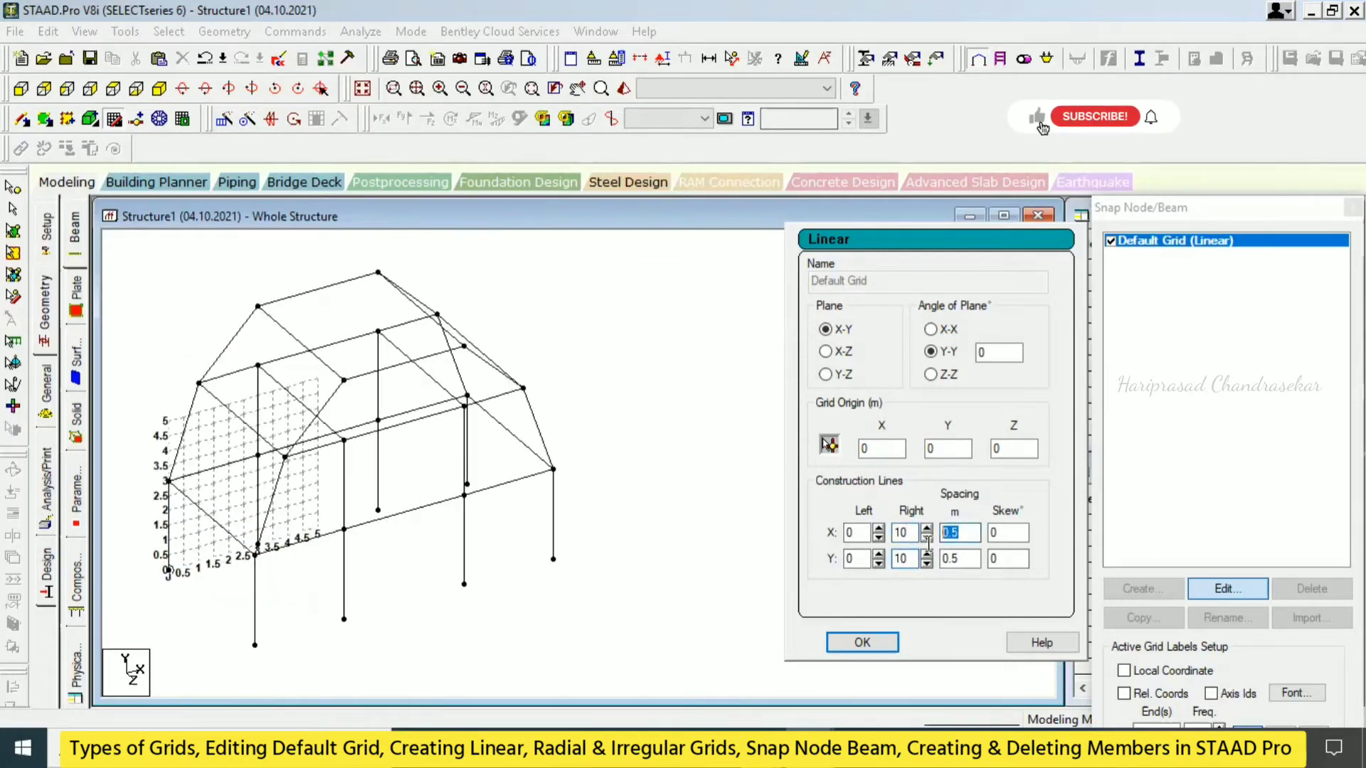
text(1)
double_click(968, 559)
text(1)
Set the grid's X skew to 2° and show the structure in front view
click(1008, 532)
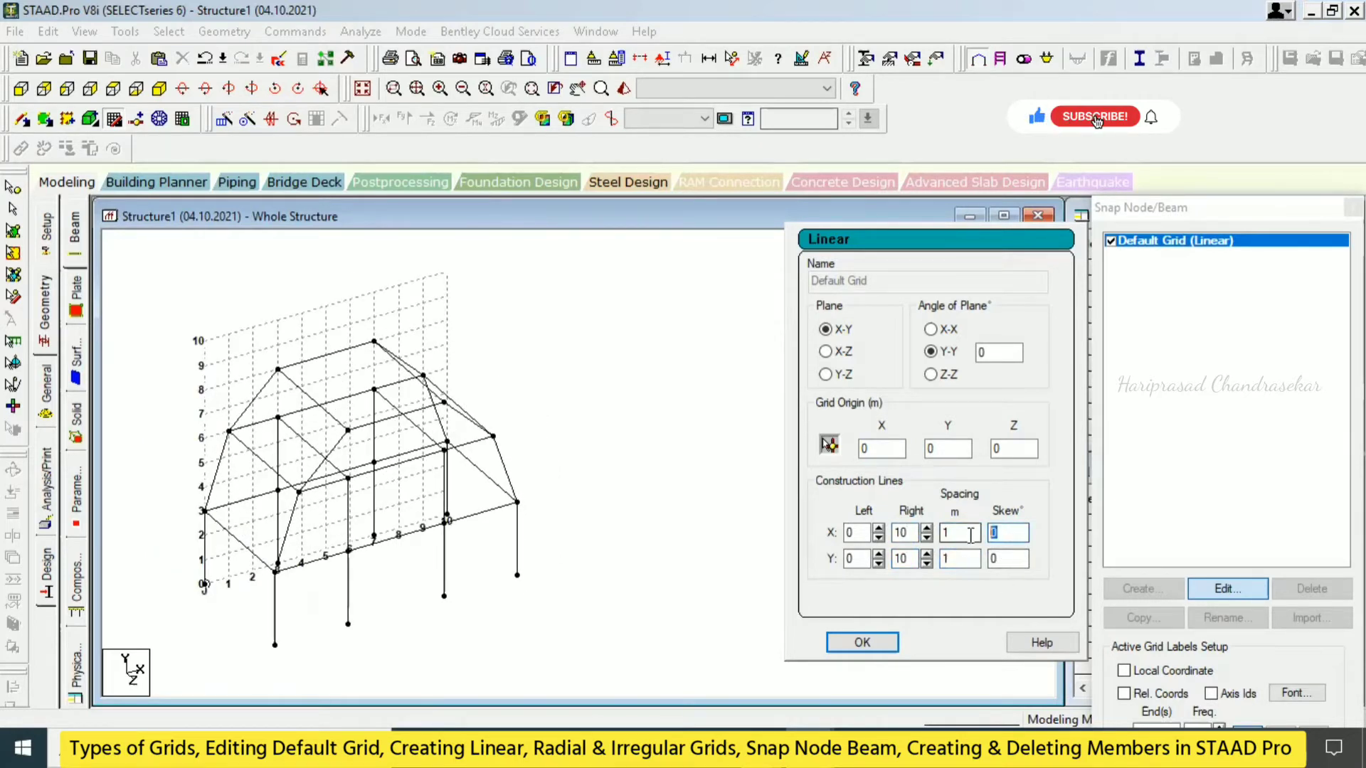
text(20)
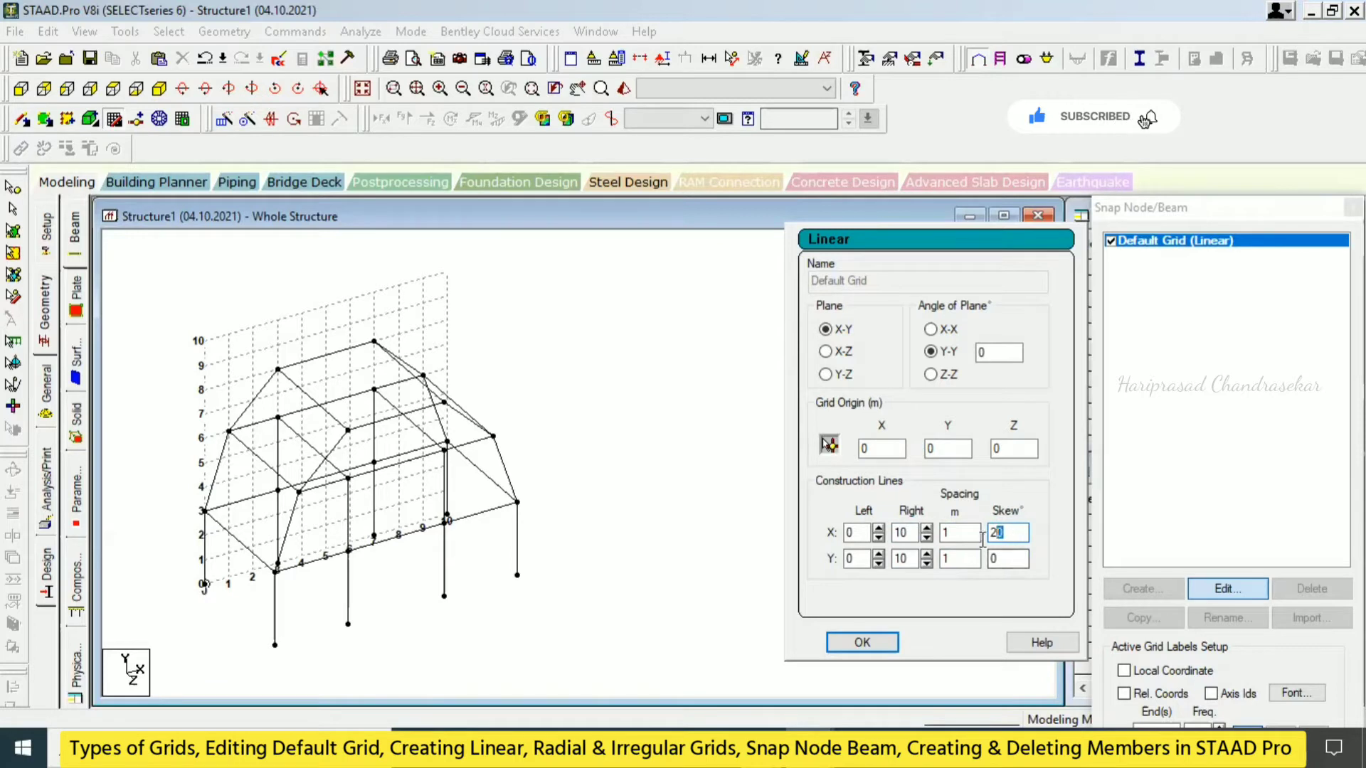
click(1012, 560)
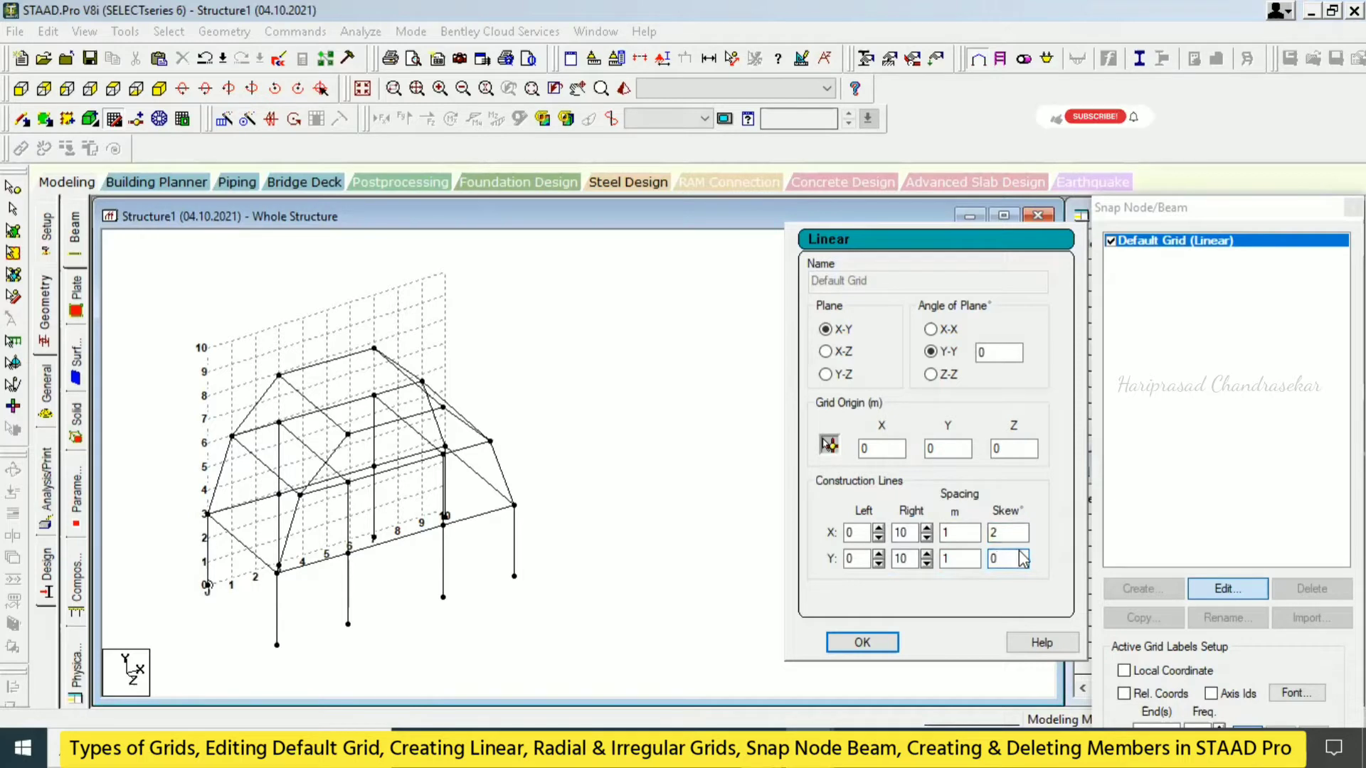
click(21, 88)
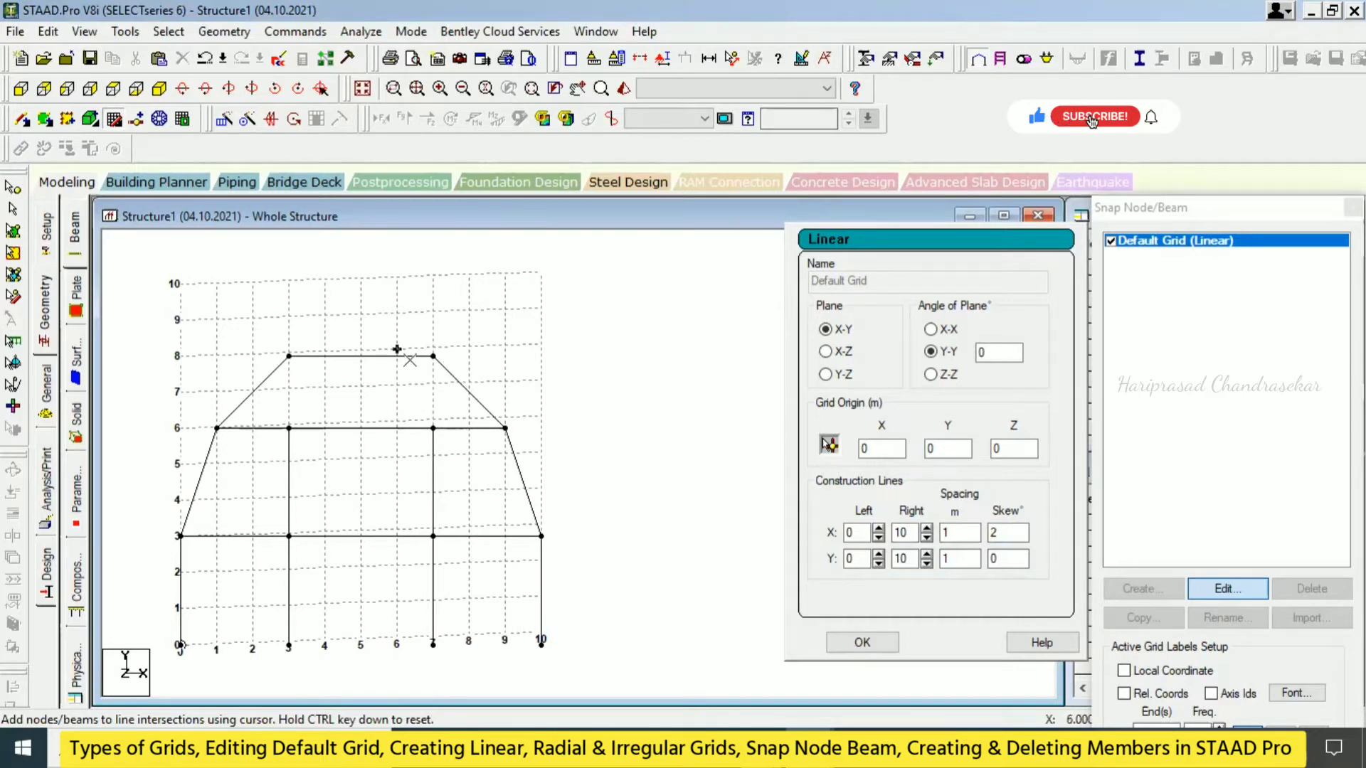
Set the linear grid's Y skew to 2°, and reset both the X and Y skew to 0
drag(1011, 560, 943, 564)
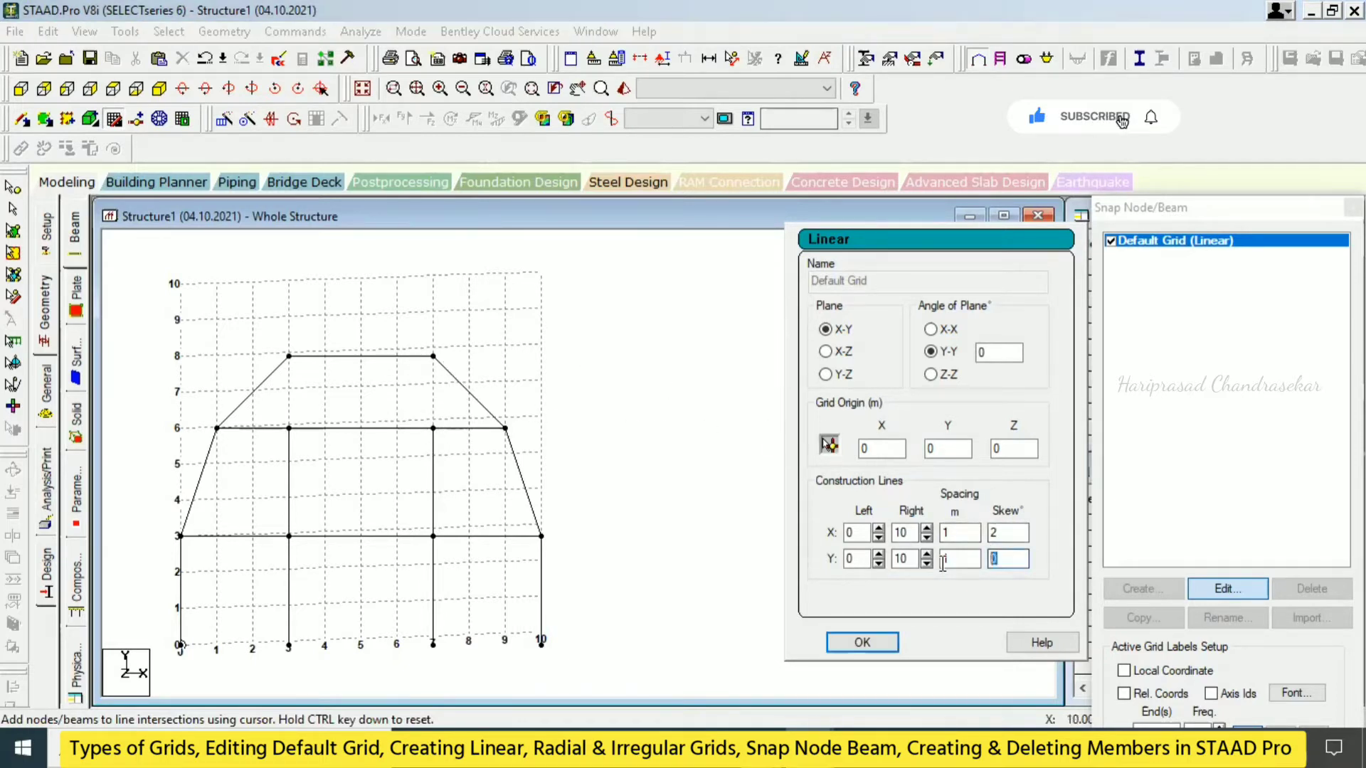
click(1014, 532)
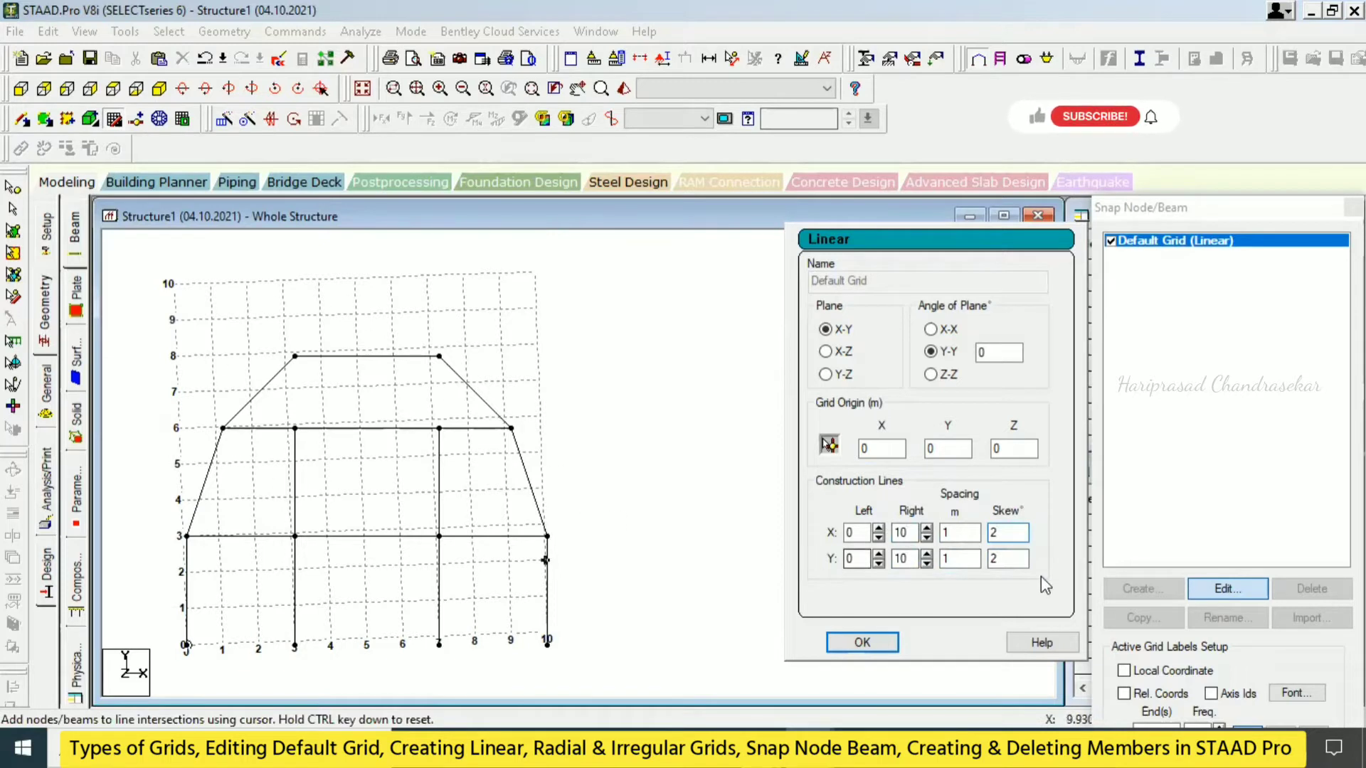
drag(1013, 534, 975, 561)
text(00)
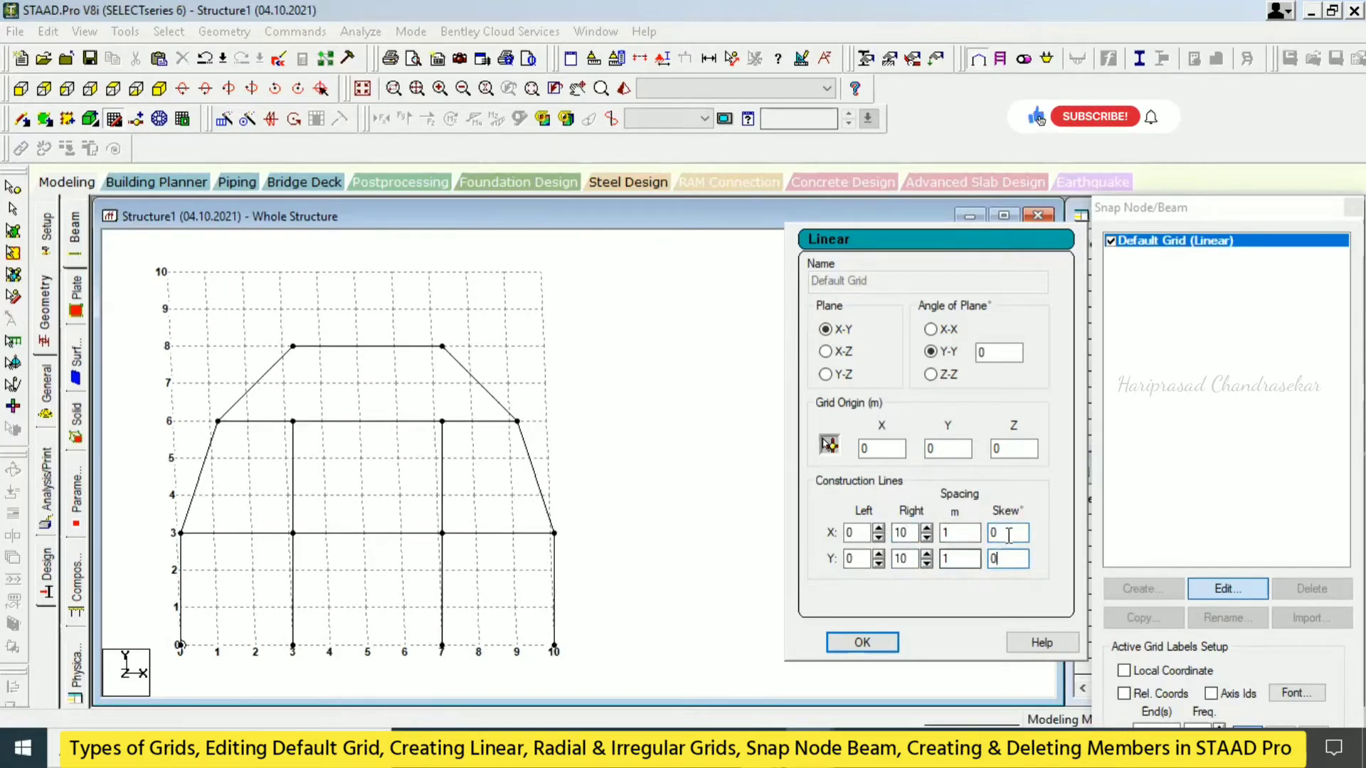
Set the linear grid's X skew to 30°
click(1013, 532)
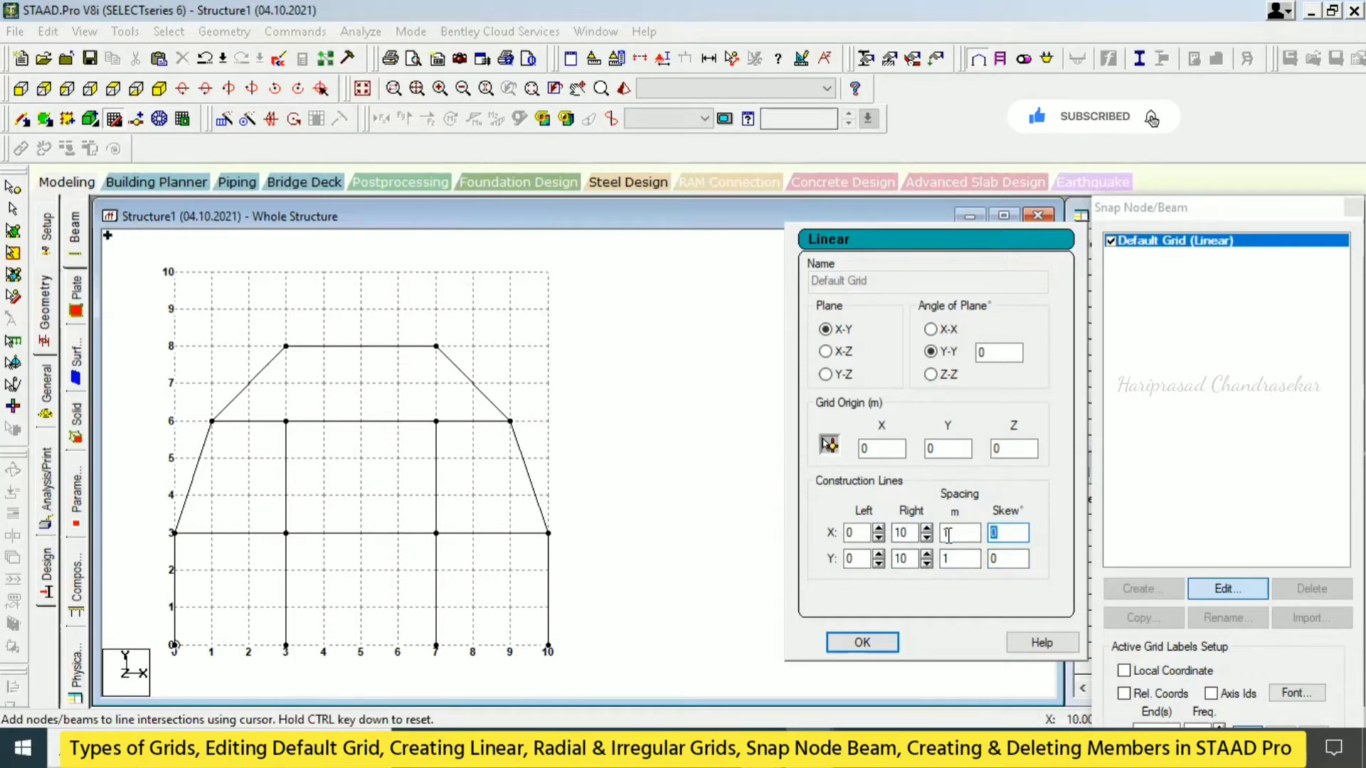
text(30)
click(999, 561)
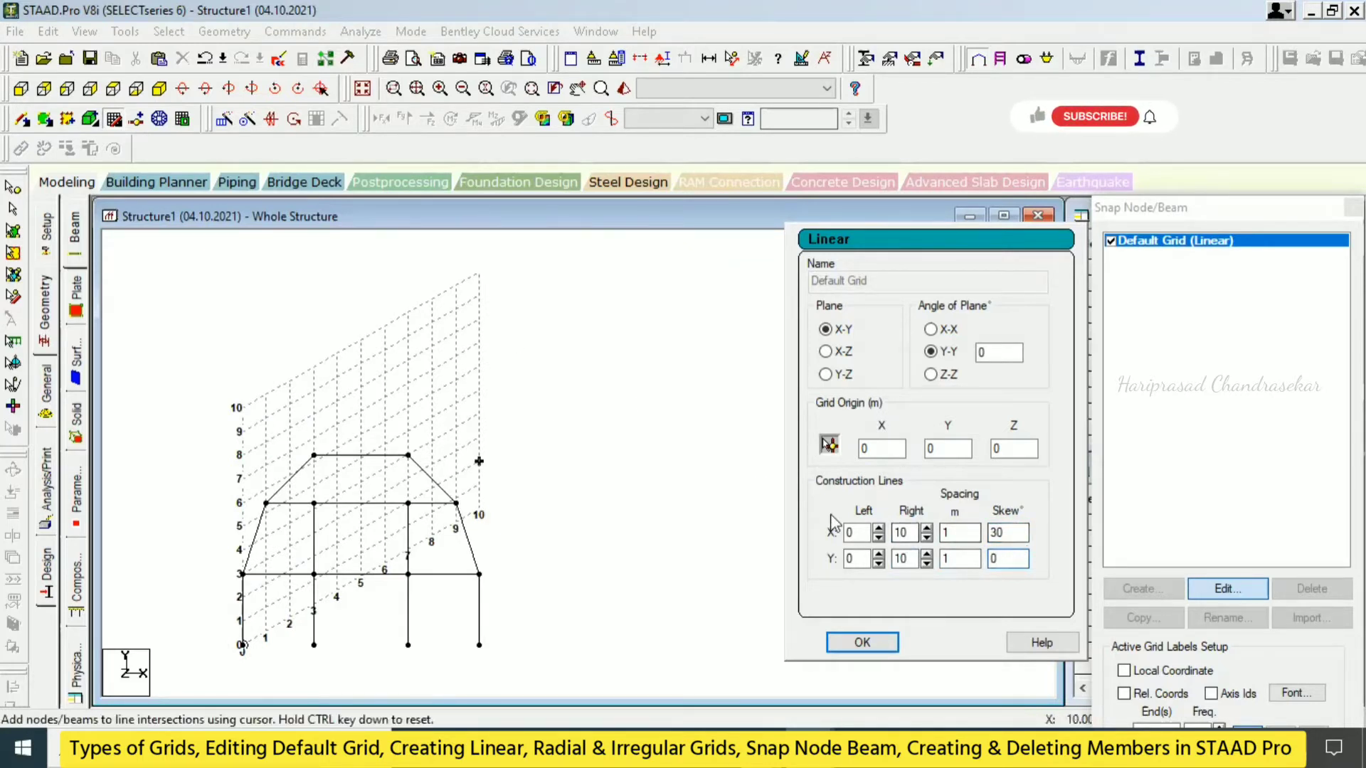
Reset the linear grid's X skew to 0 and accept the default grid's settings
double_click(1007, 532)
text(0)
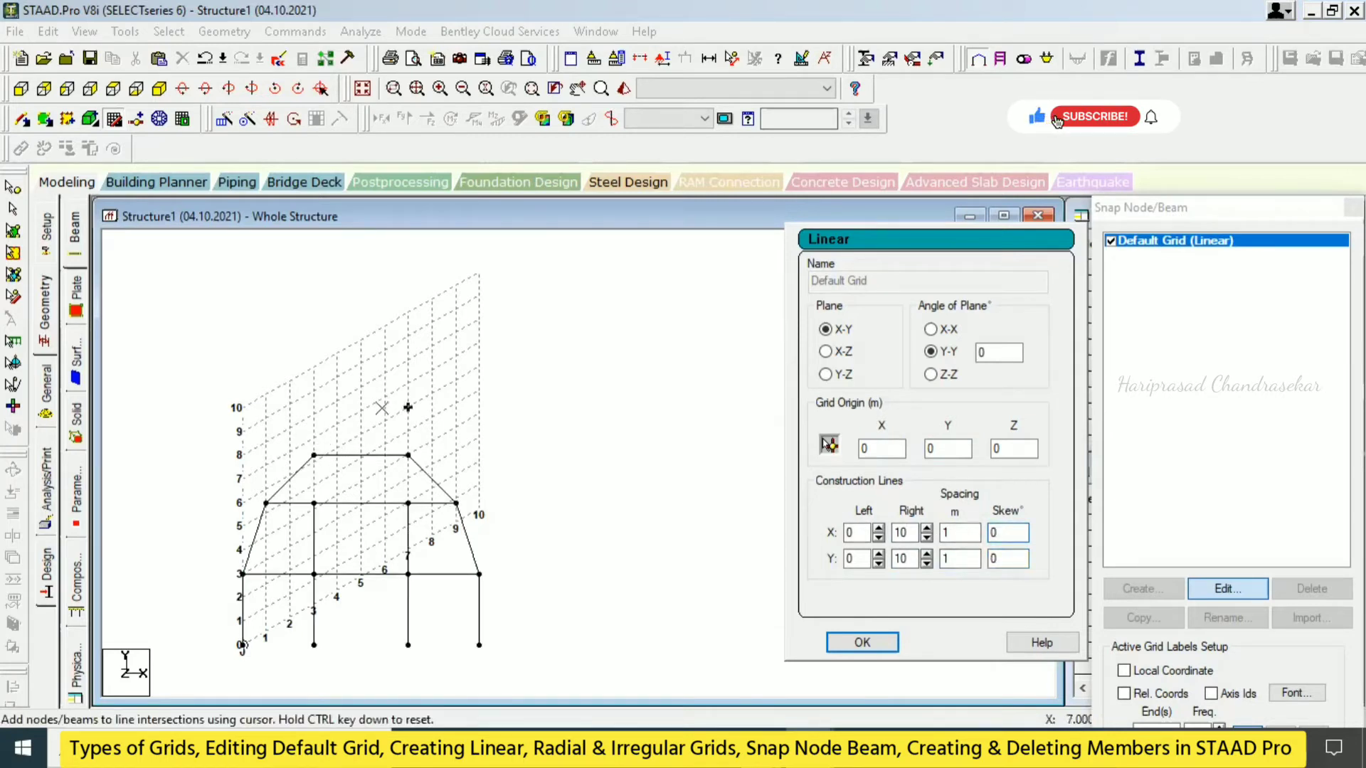
click(1018, 559)
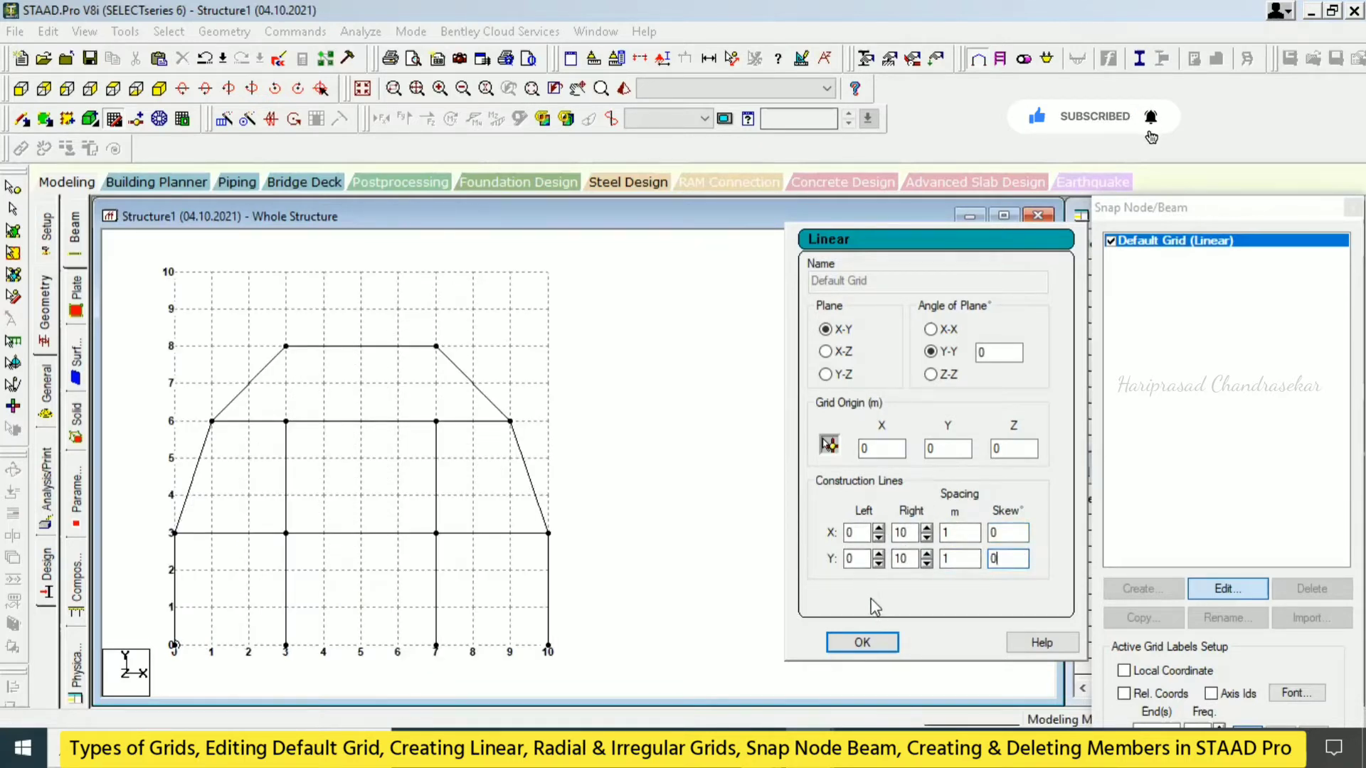
click(893, 631)
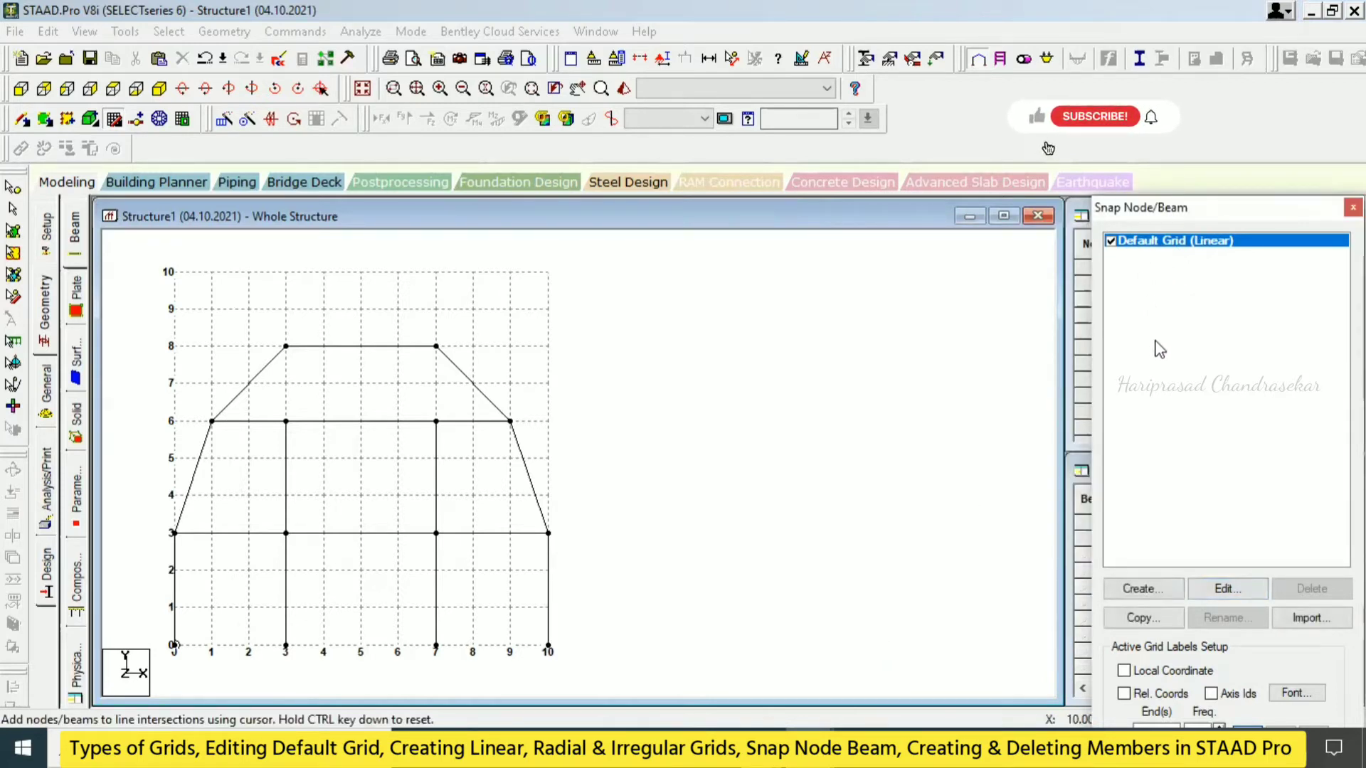
Create a radial grid named Radial in the X-Y plane with the default construction line settings
click(1152, 590)
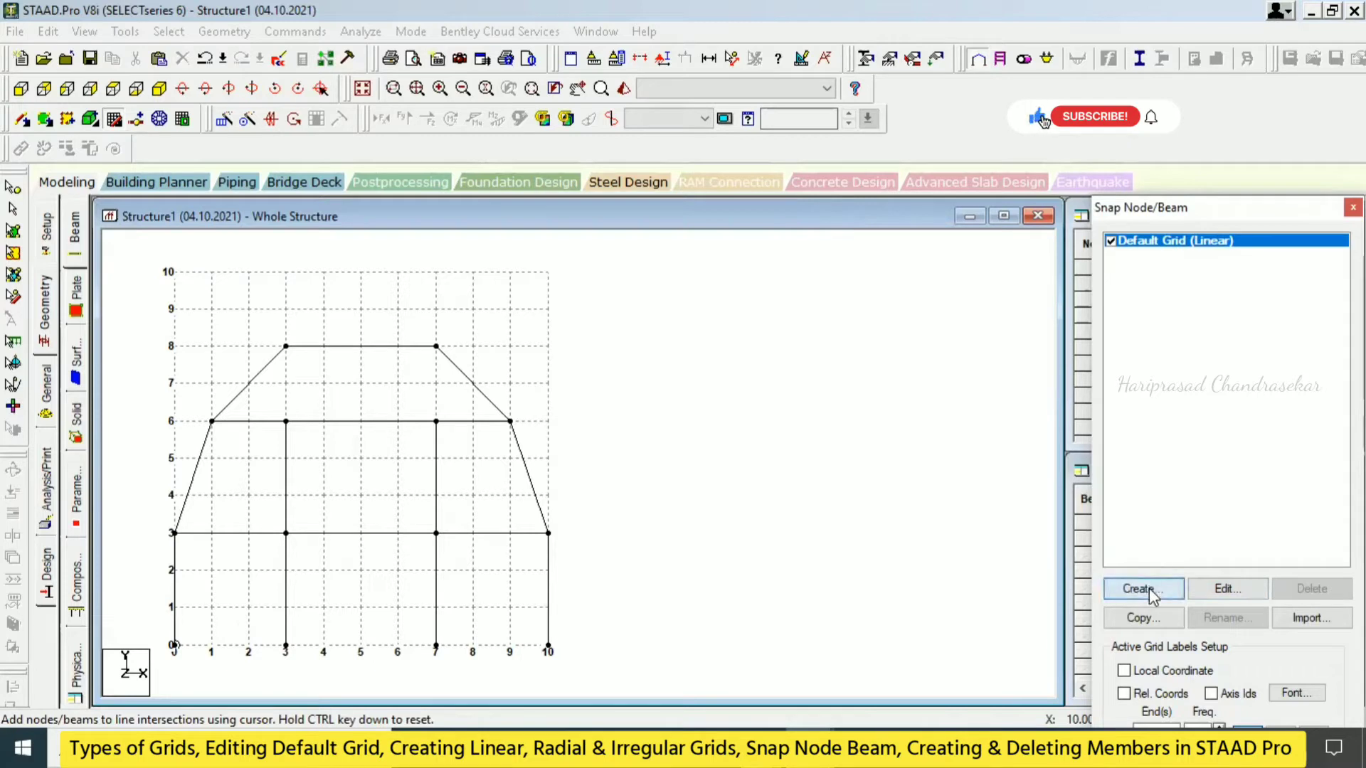
click(958, 247)
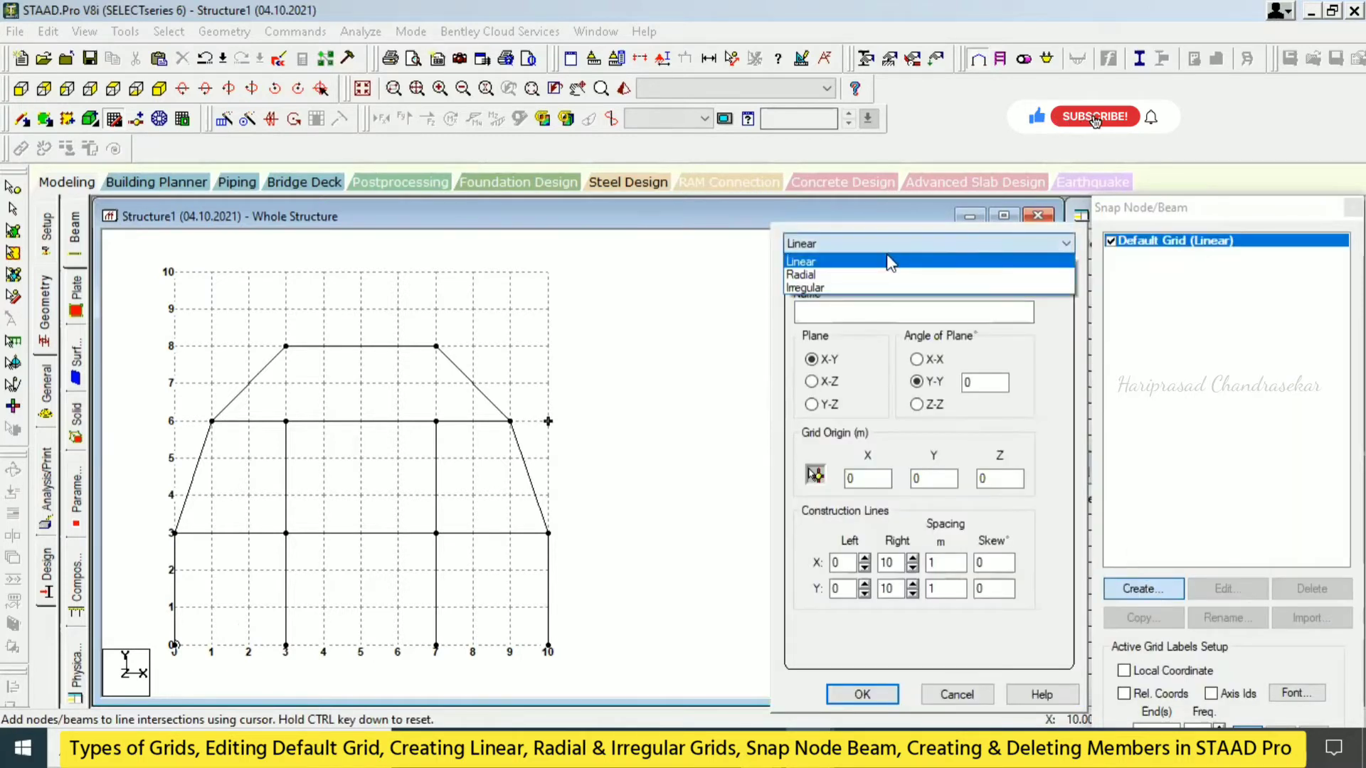
click(802, 275)
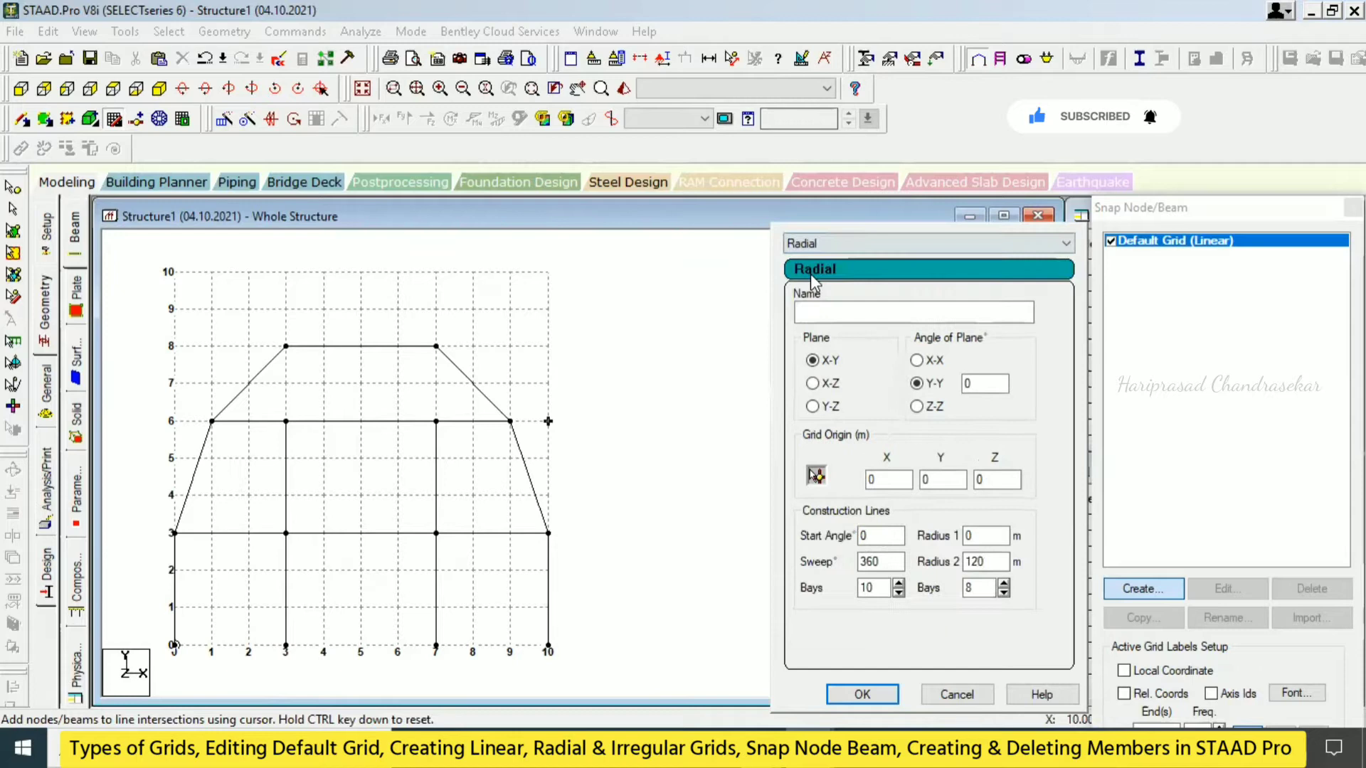
click(839, 310)
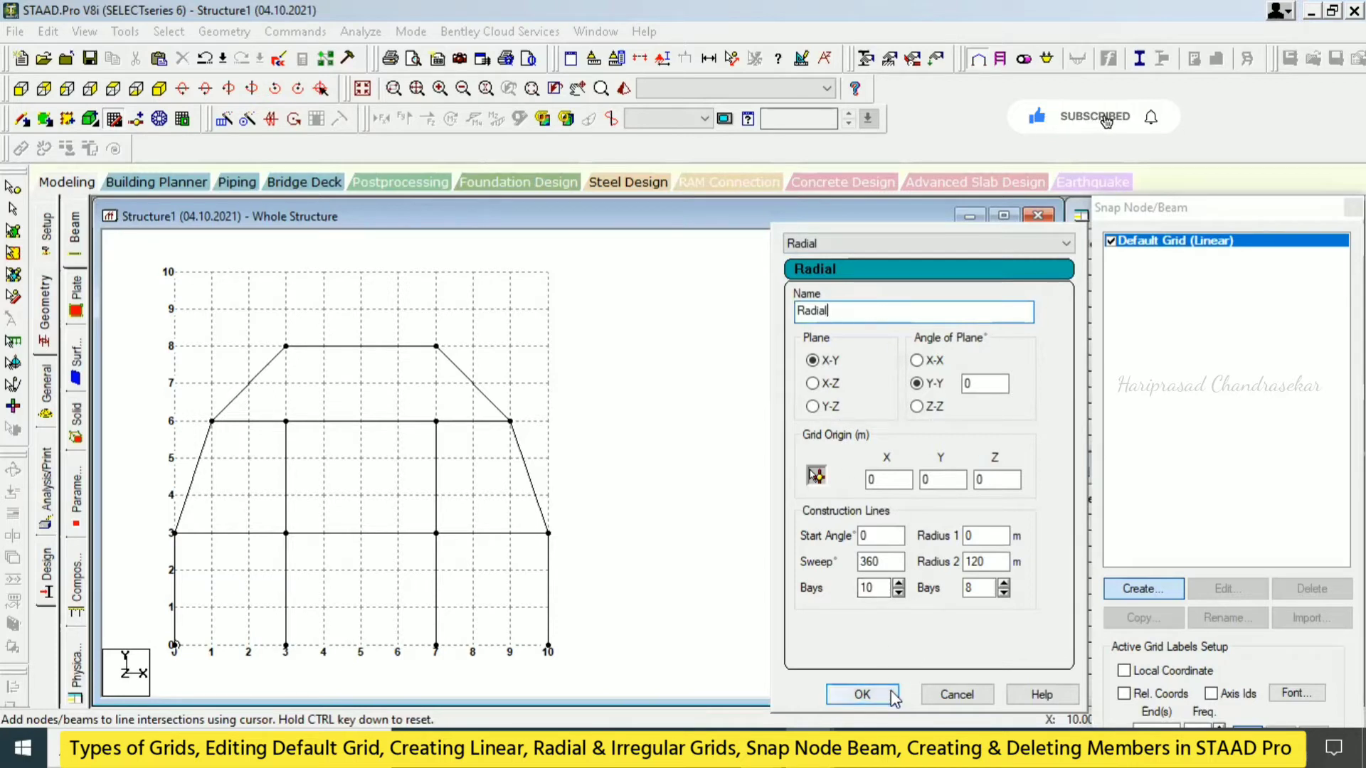
click(862, 694)
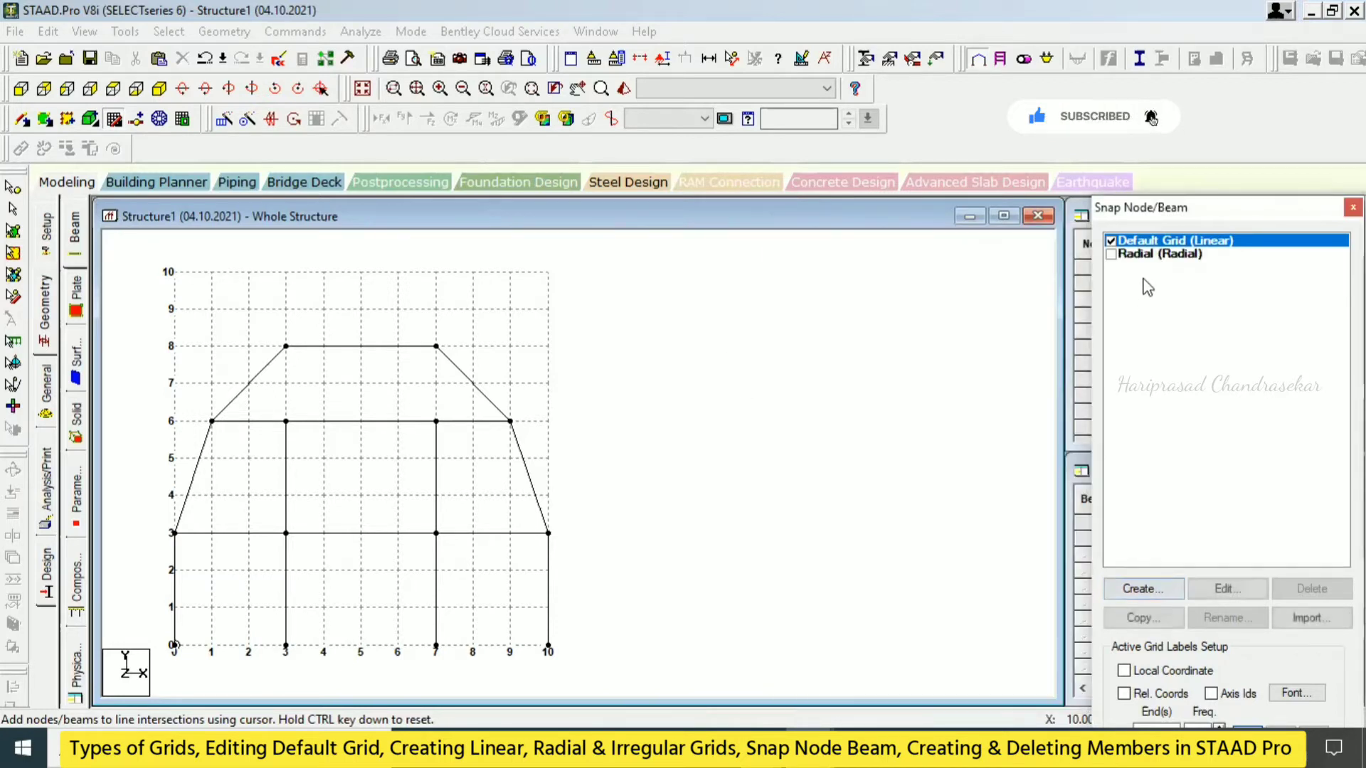
Make the Radial grid the active snap grid and inspect its layout around the structure
click(1169, 264)
click(1111, 255)
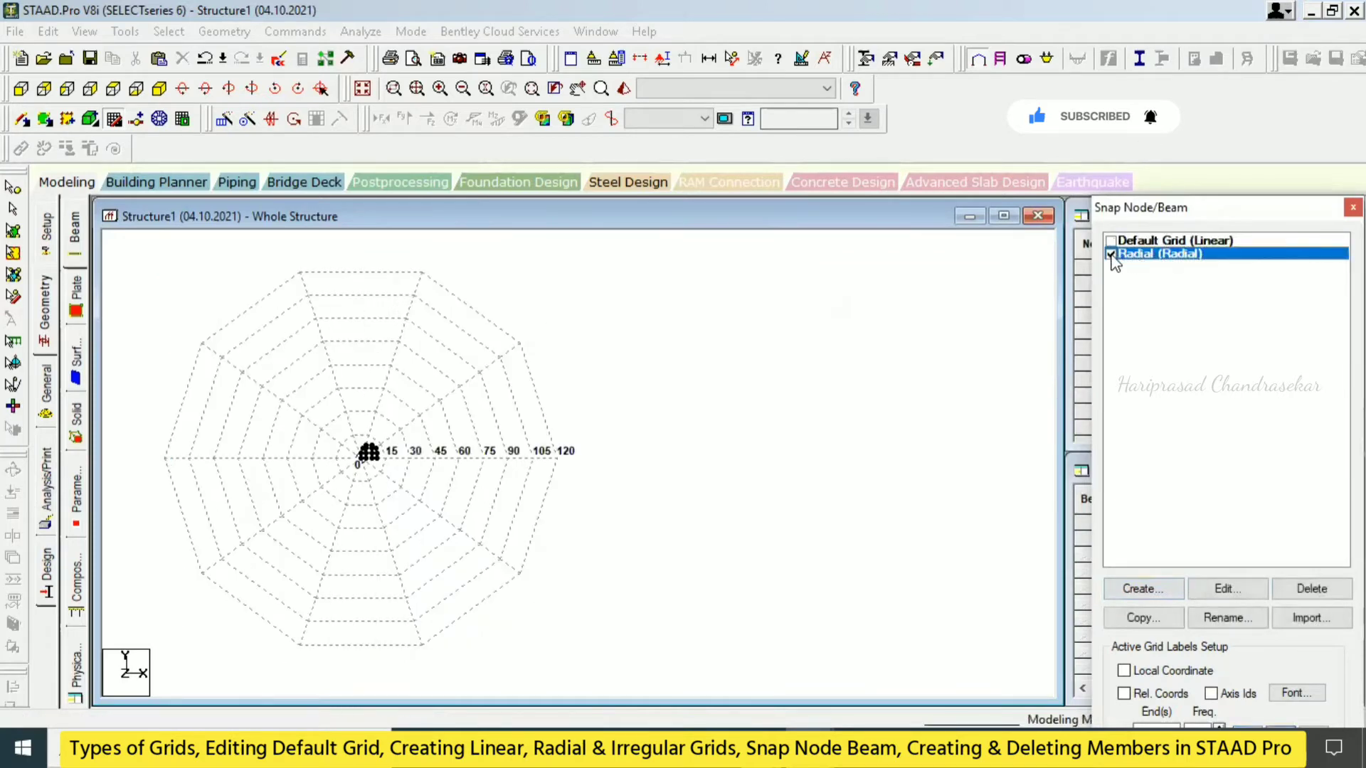
scroll(384, 456, up, 3)
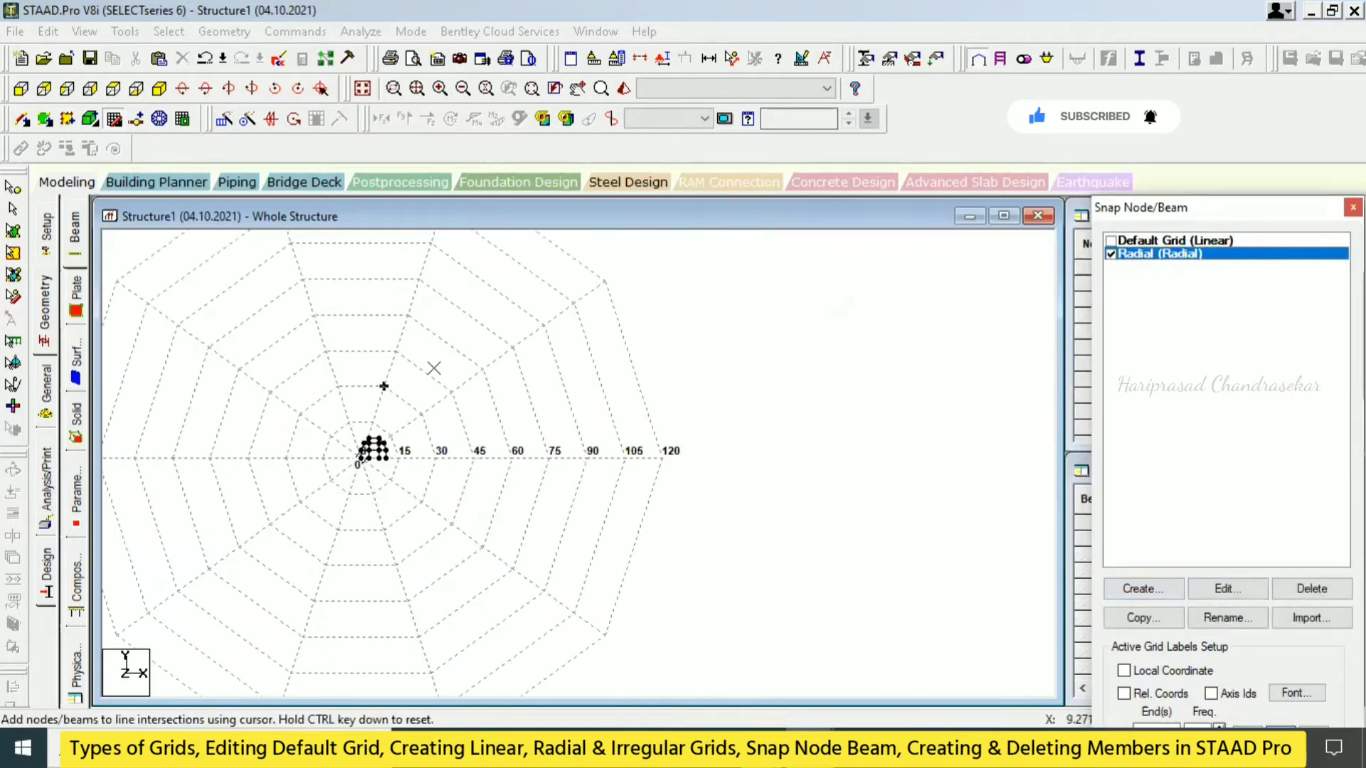
scroll(429, 305, up, 3)
middle_drag(506, 351, 583, 490)
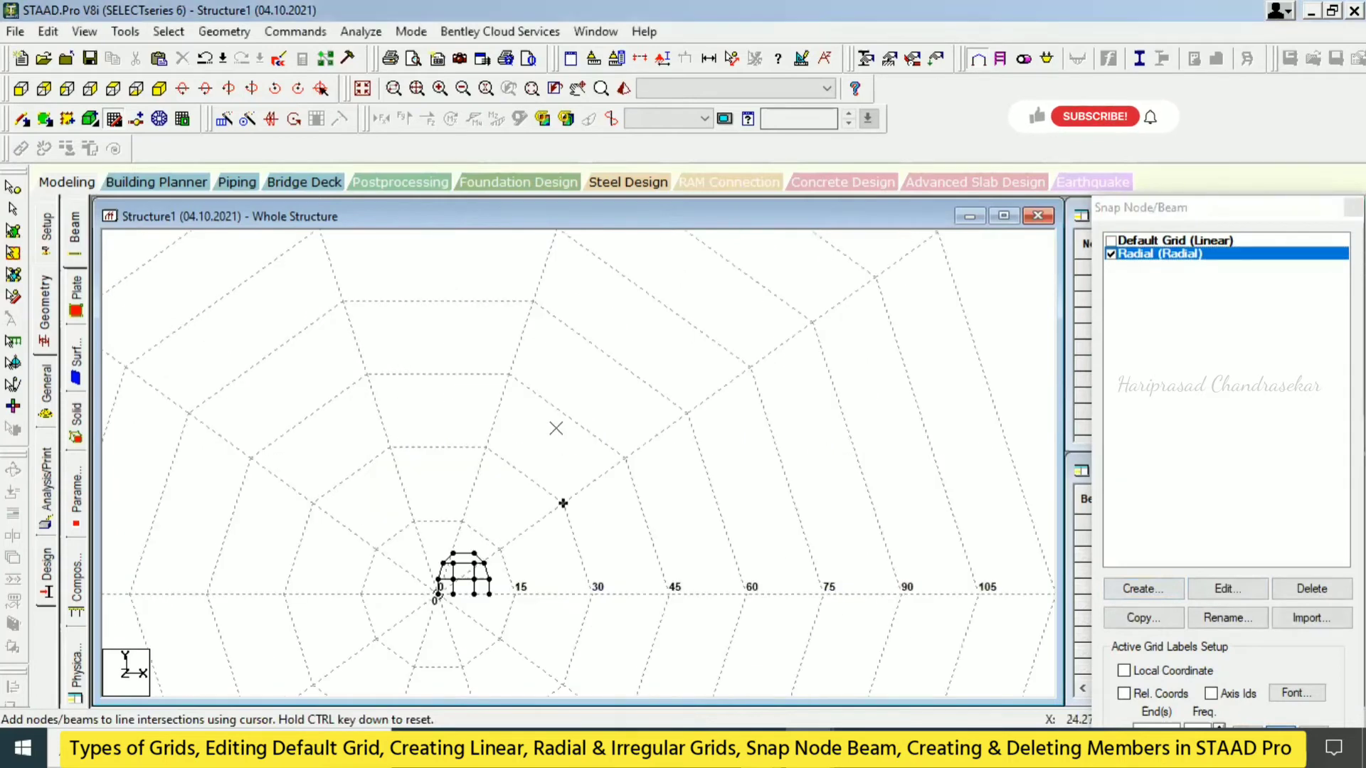
scroll(569, 404, down, 1)
scroll(817, 318, down, 2)
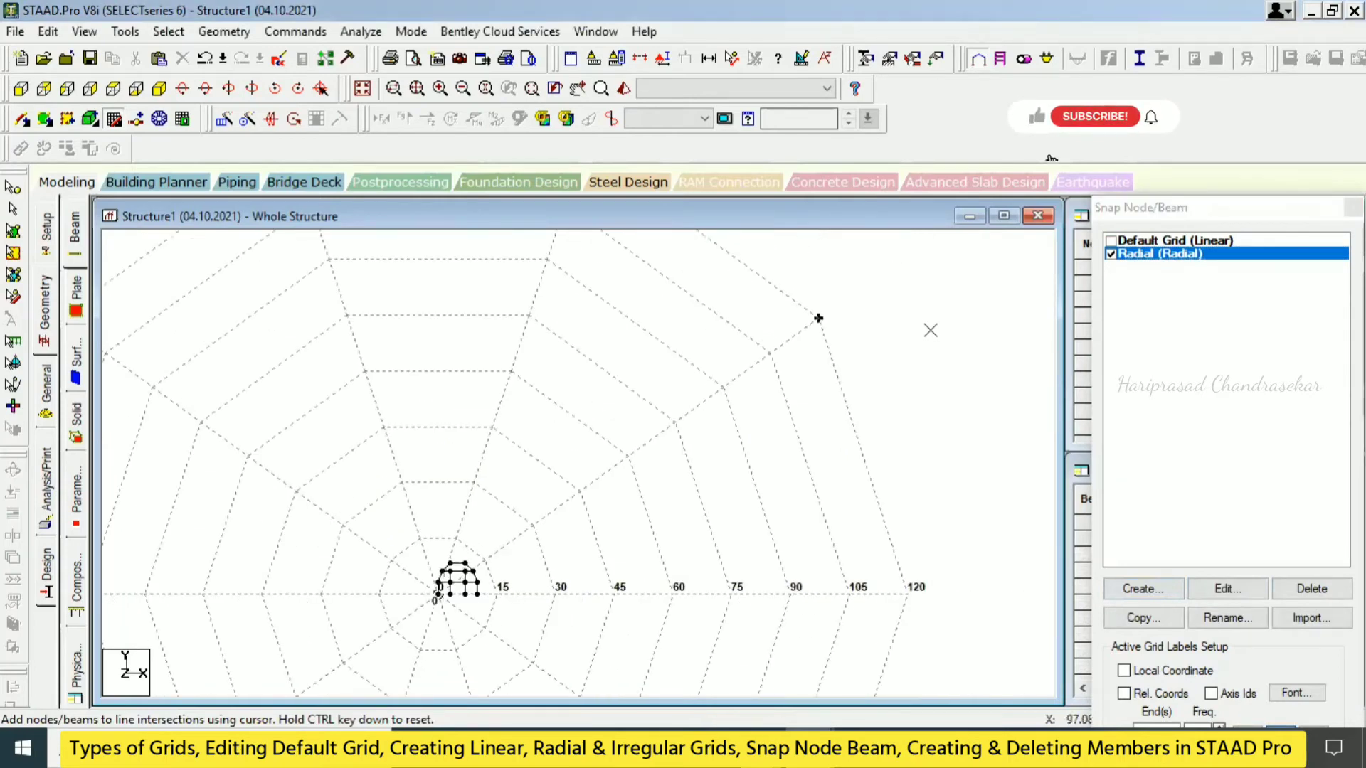
Edit the Radial grid to divide its 360° sweep into 32 bays
click(1219, 588)
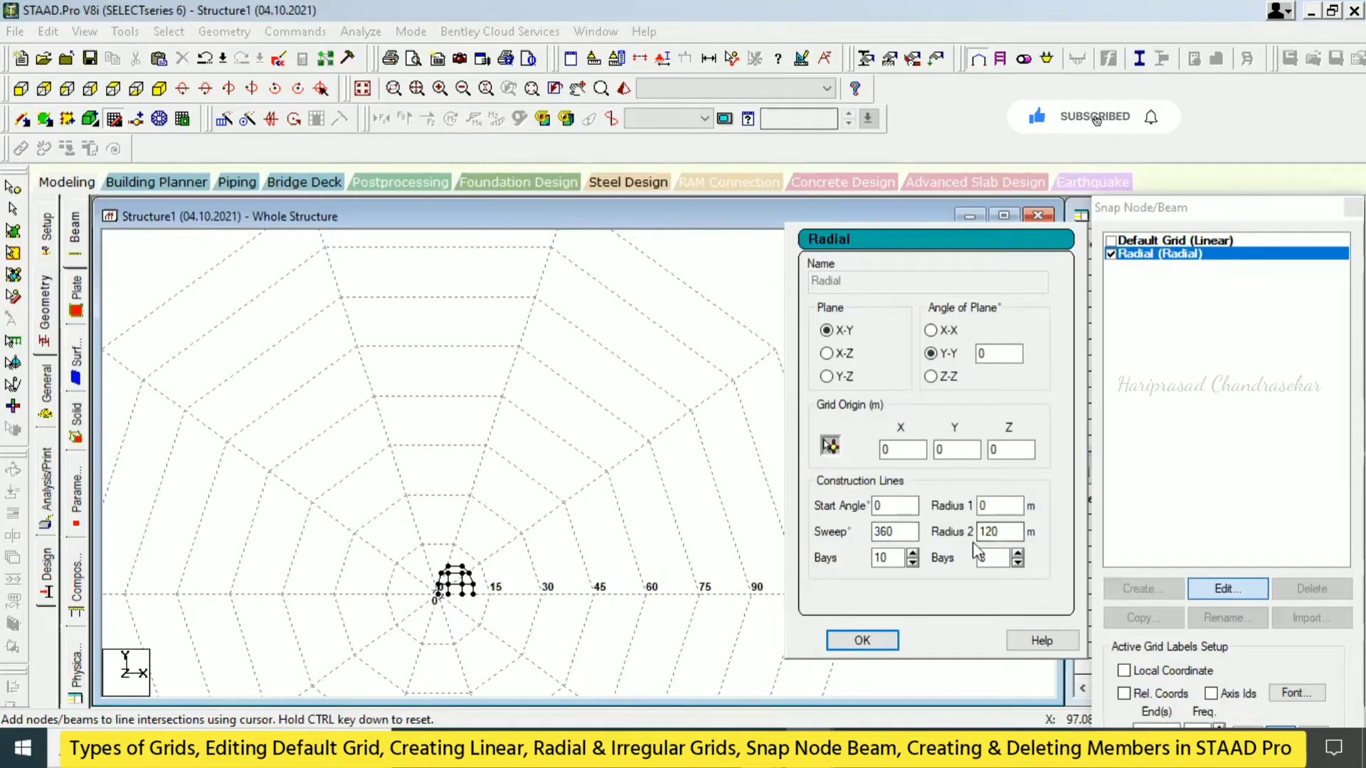
drag(891, 558, 856, 560)
text(32)
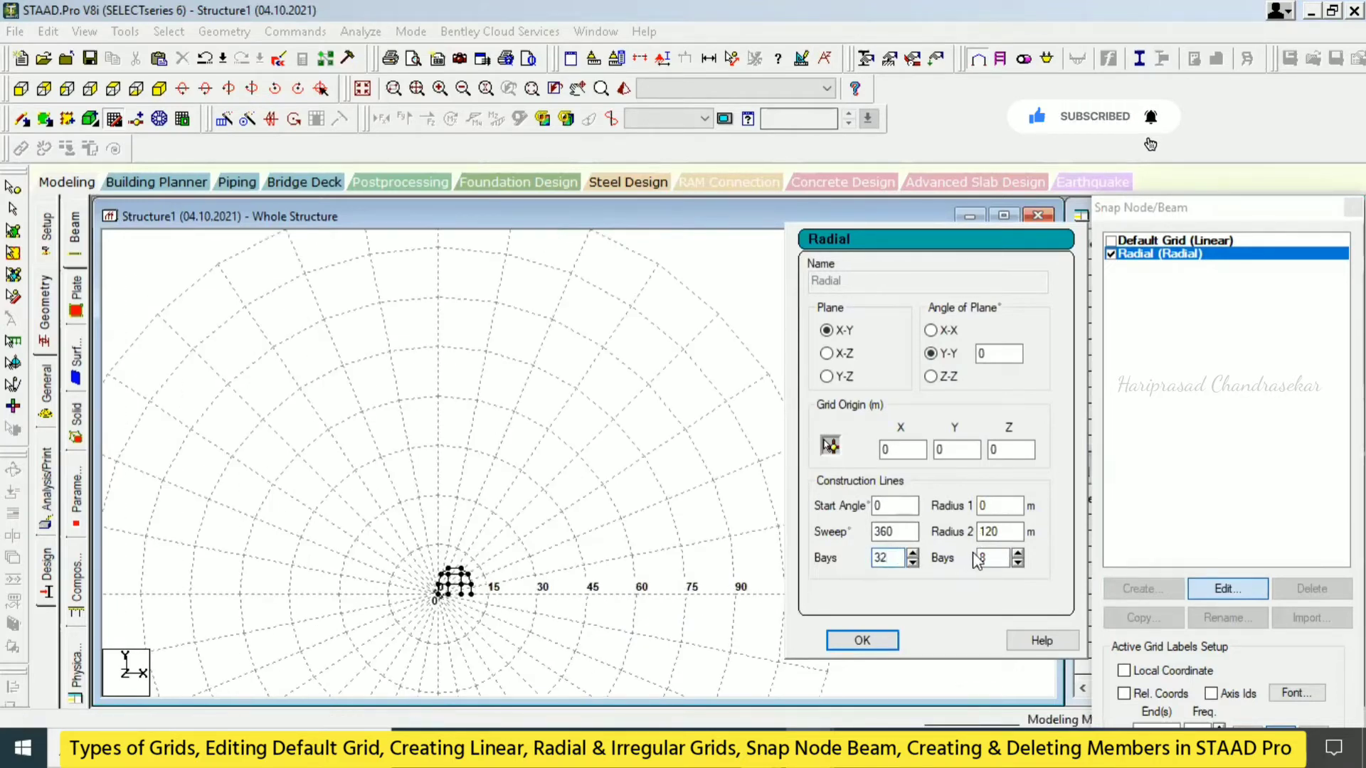
scroll(567, 411, down, 2)
scroll(567, 403, down, 2)
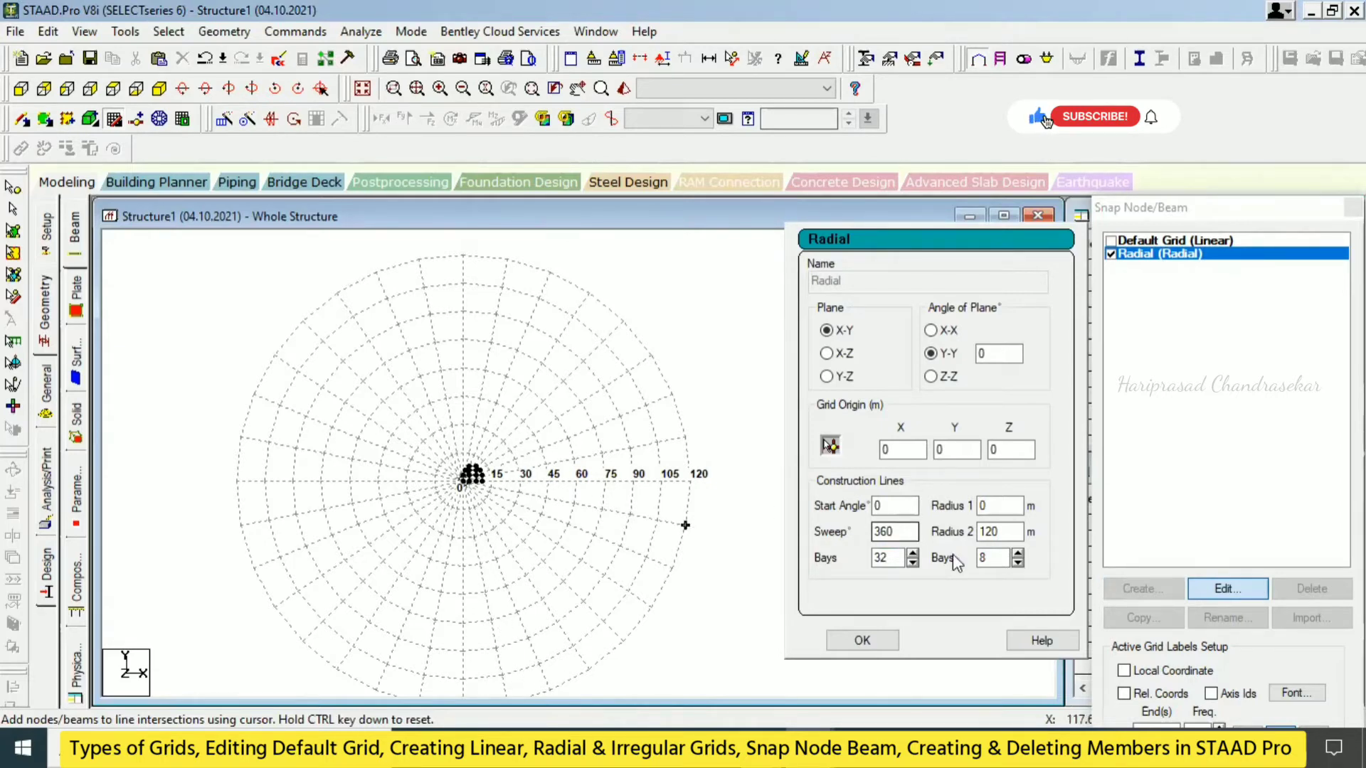
Set the number of bays along the Radial grid's radius to 12 and accept the settings
double_click(987, 557)
text(12)
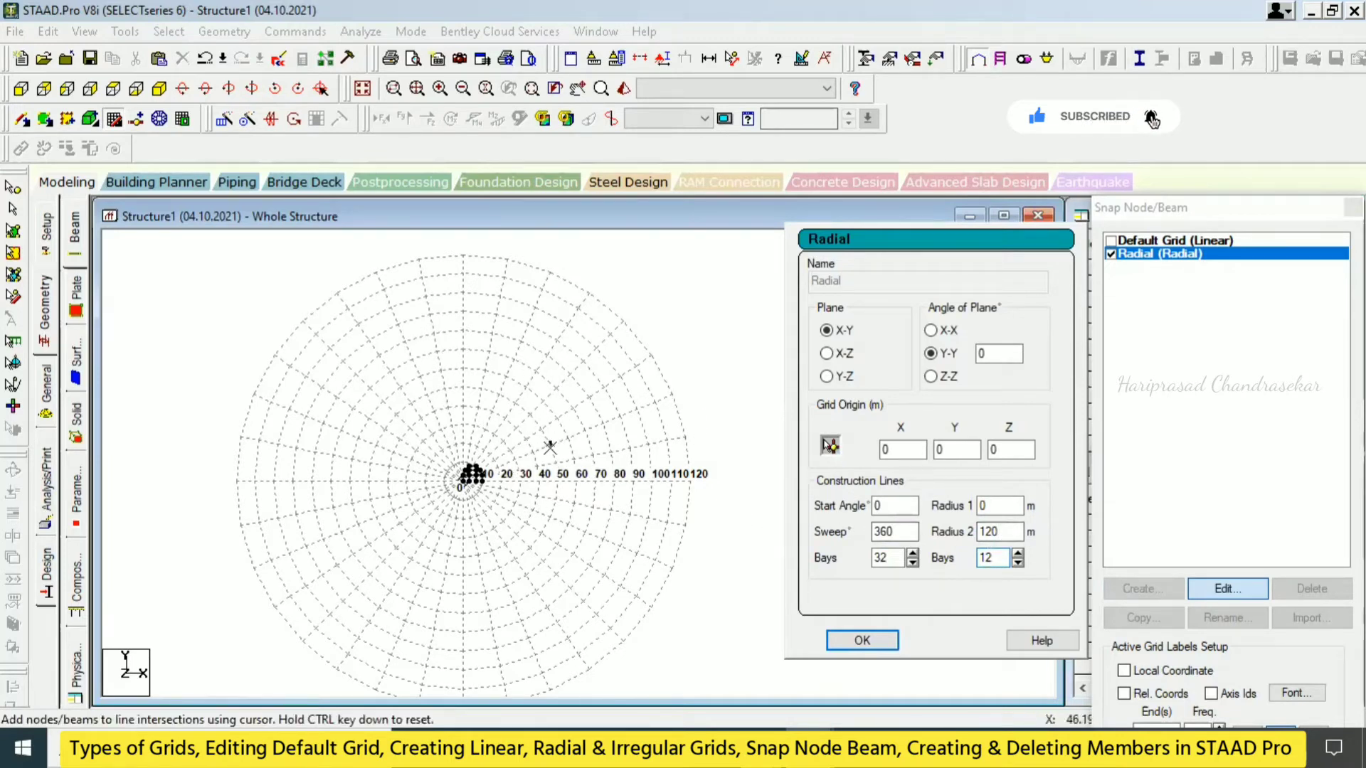
double_click(988, 539)
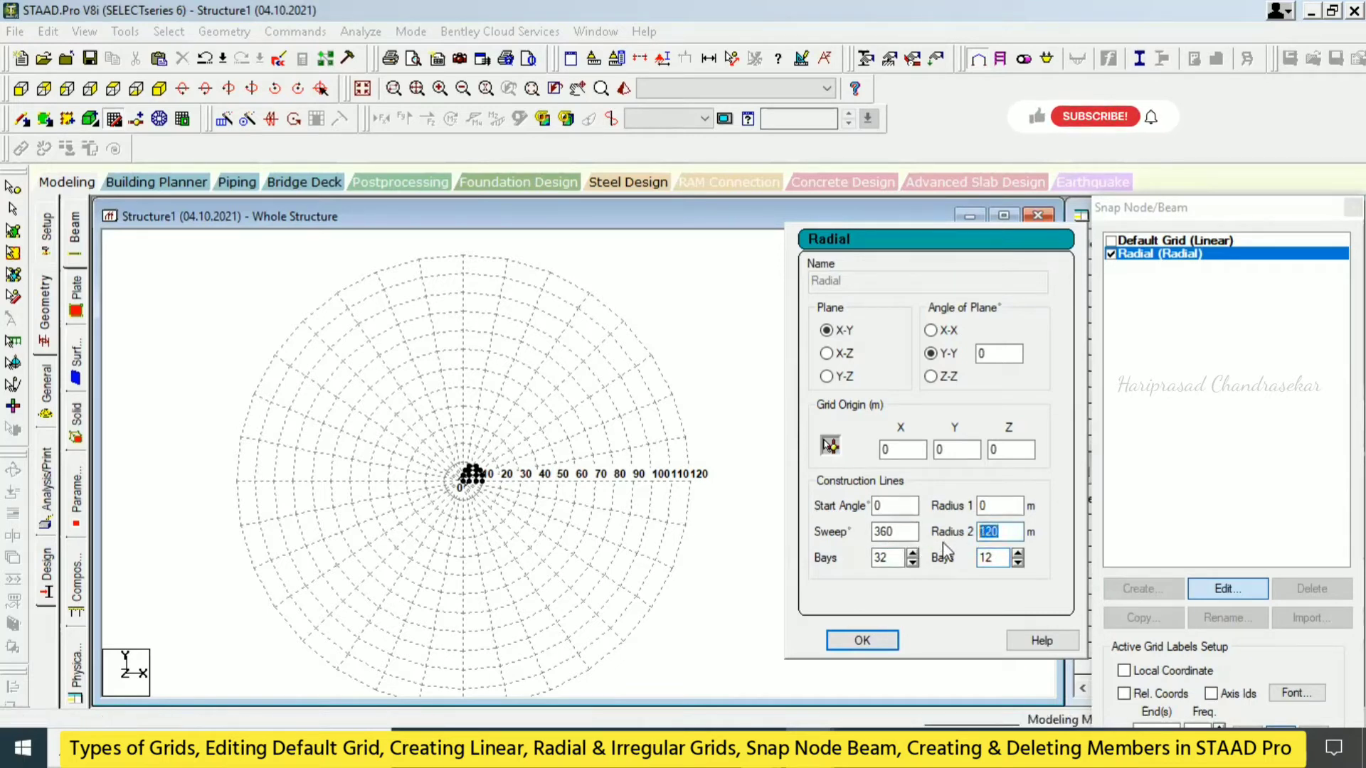
click(871, 637)
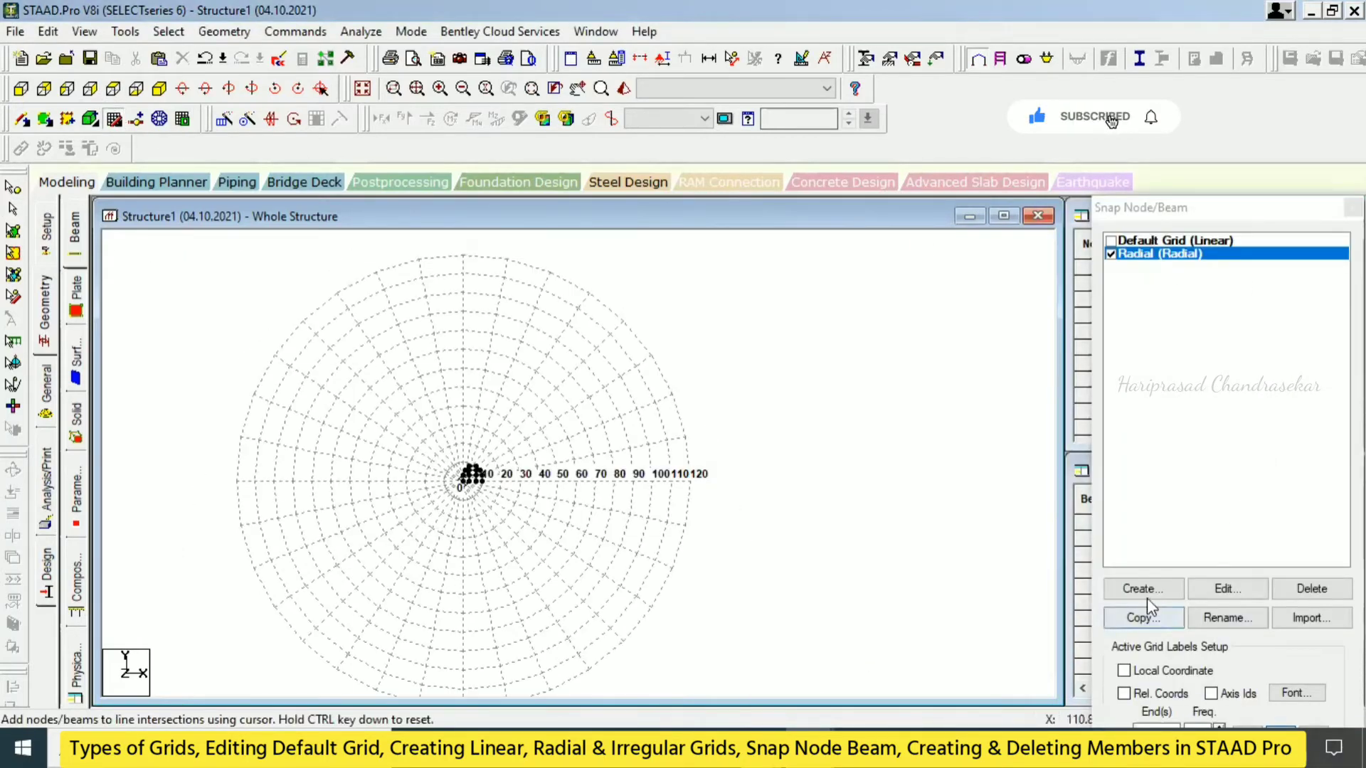
click(1148, 595)
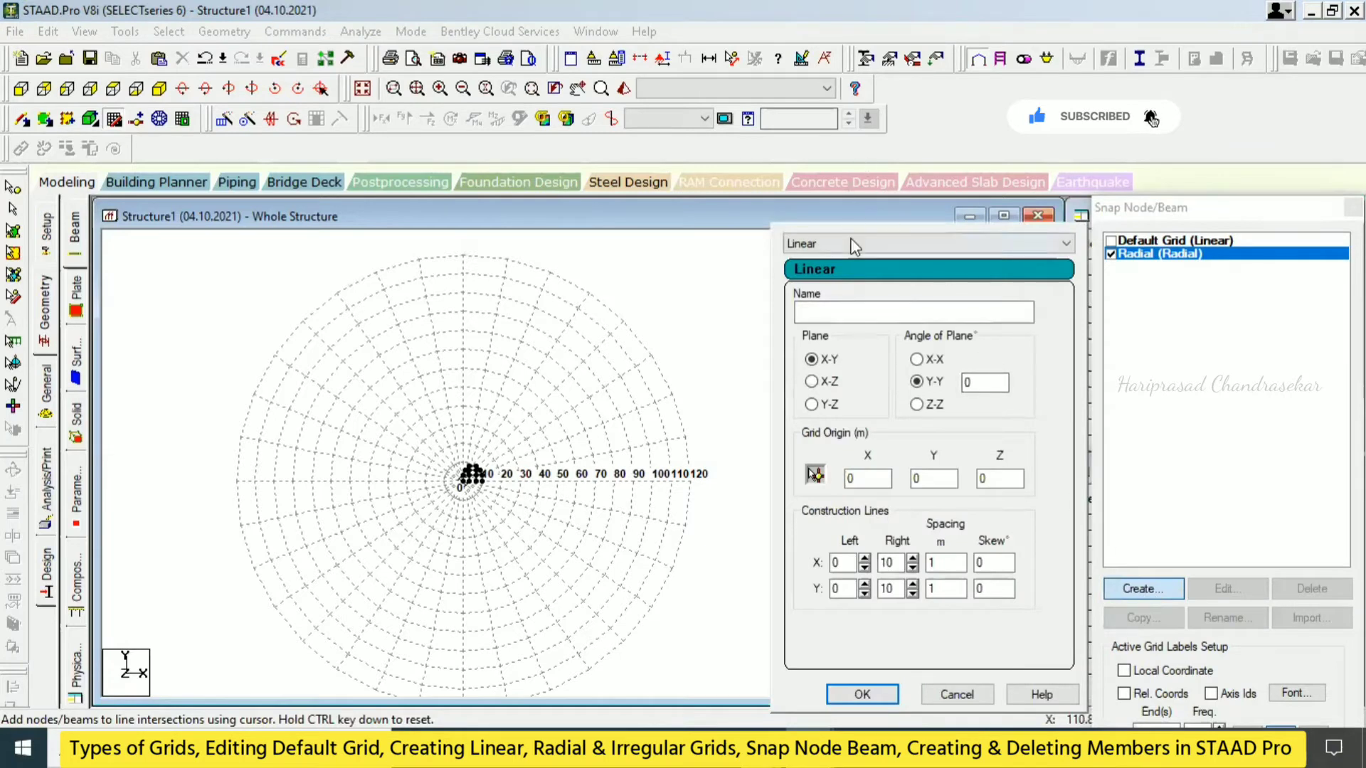
click(853, 244)
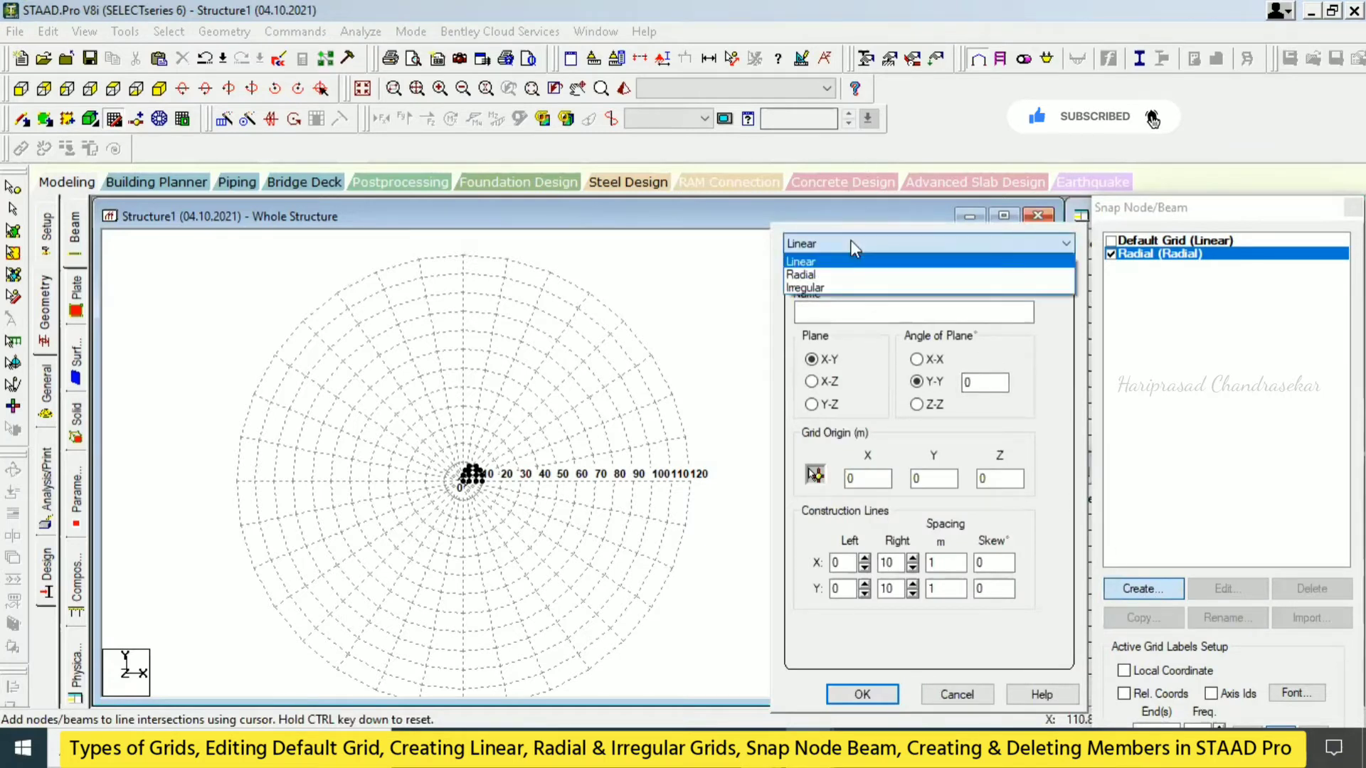
click(811, 275)
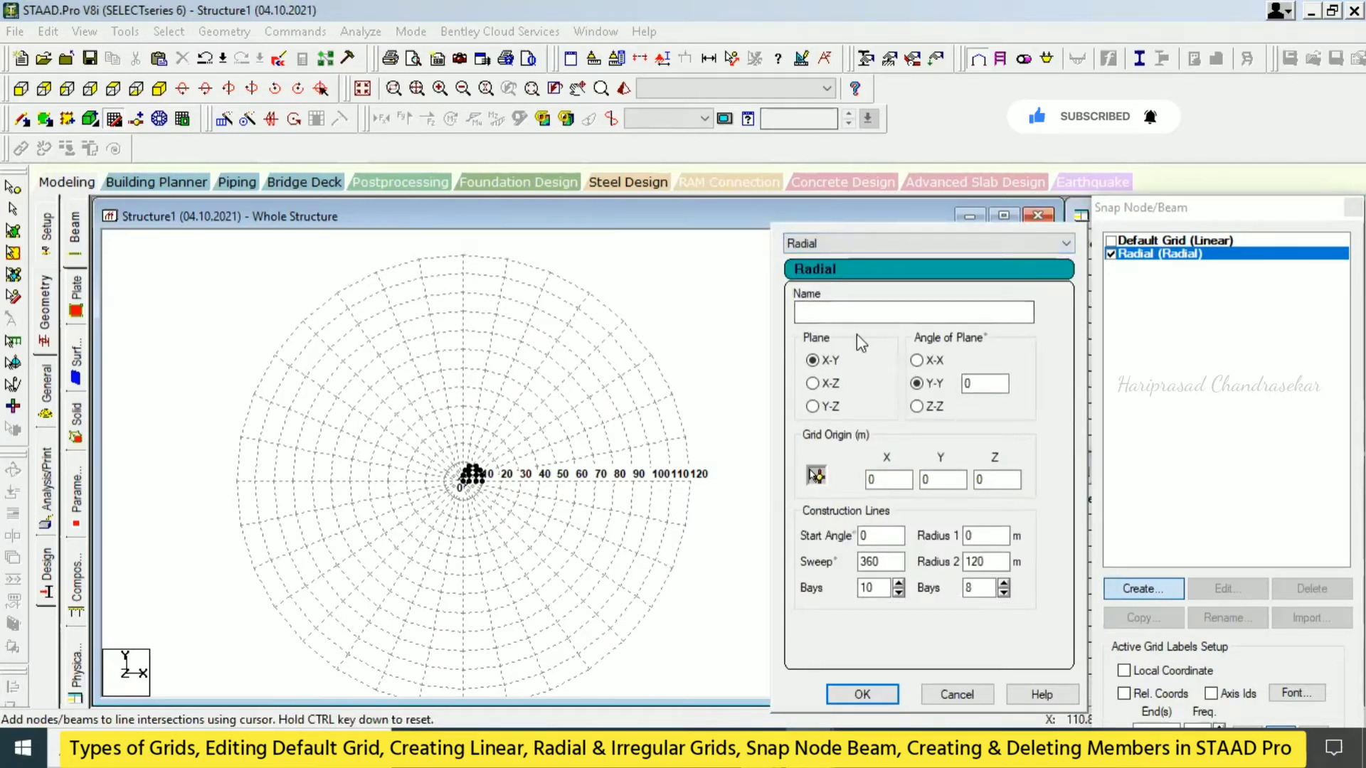
click(955, 694)
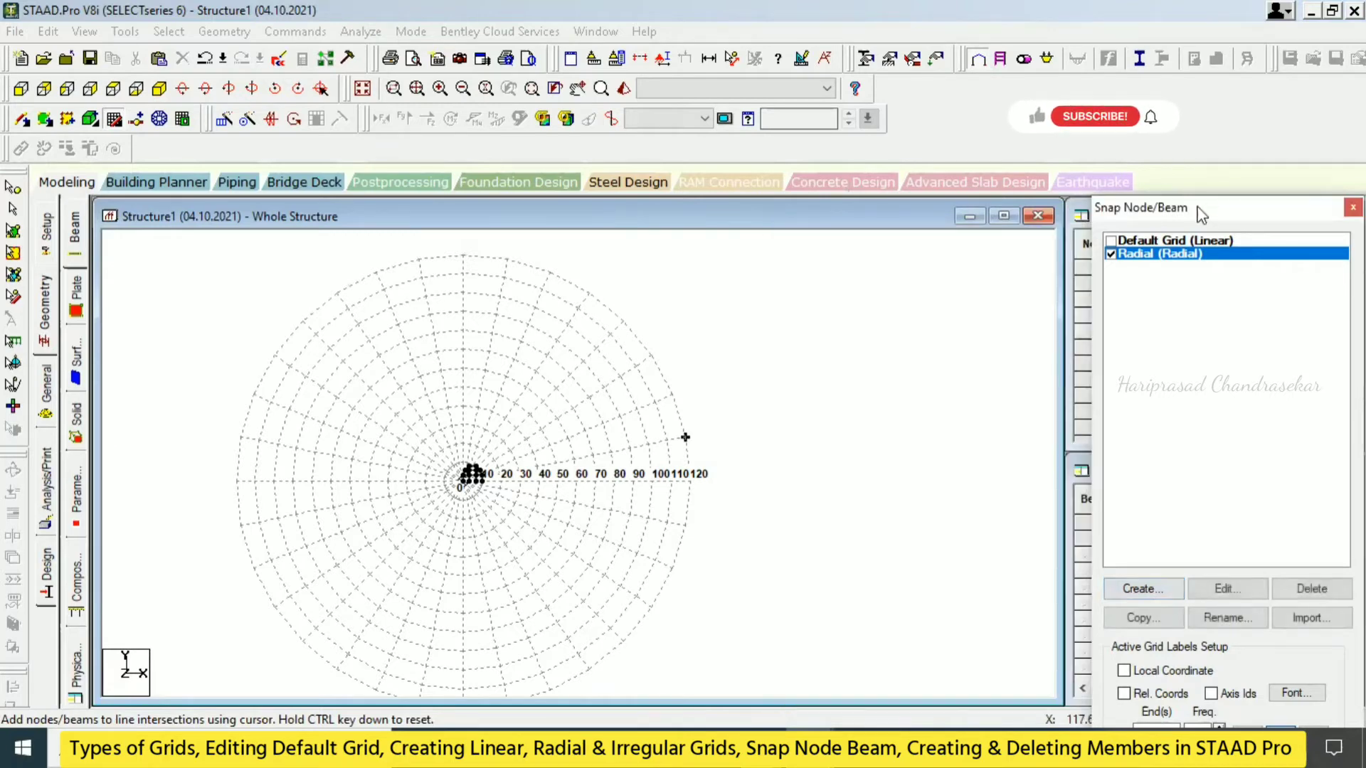
Edit the Radial grid and set its Radius 2 to 50 m
click(1224, 588)
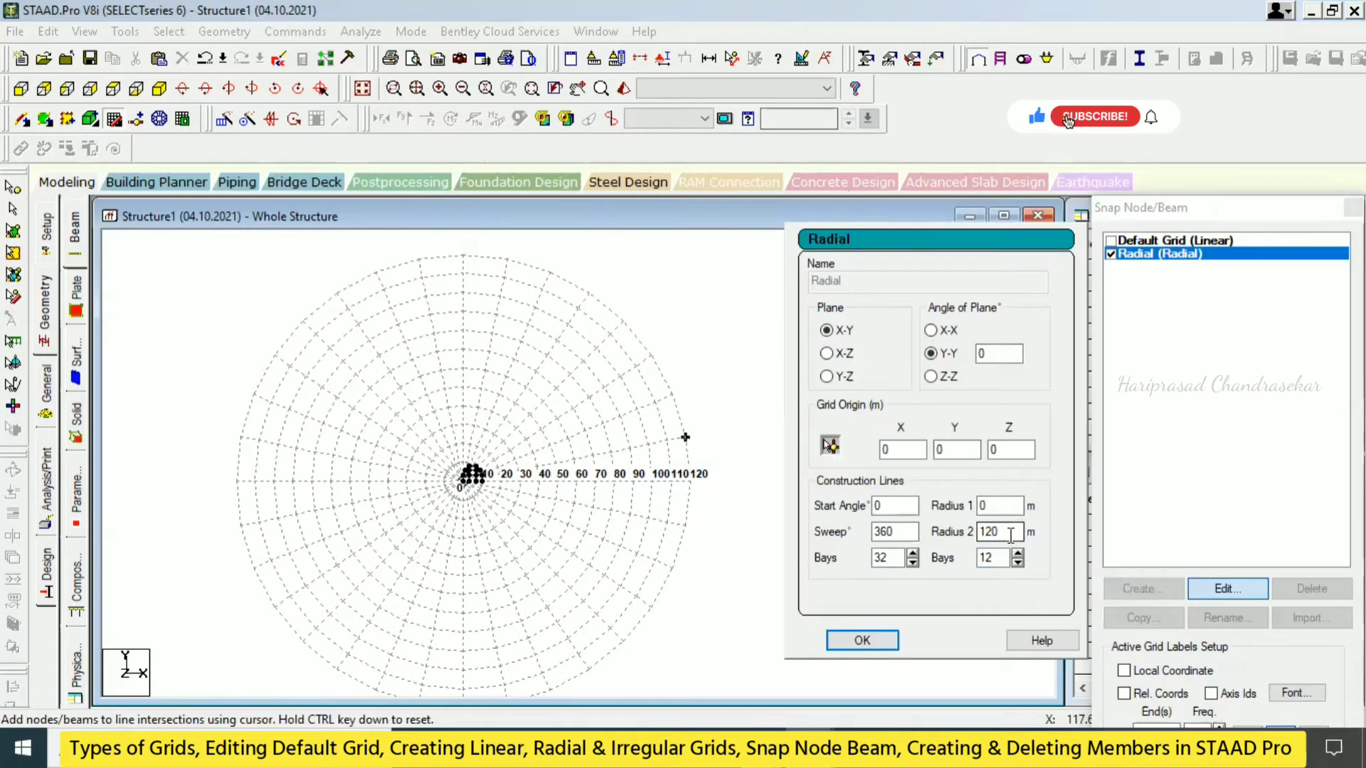
drag(1000, 533, 973, 535)
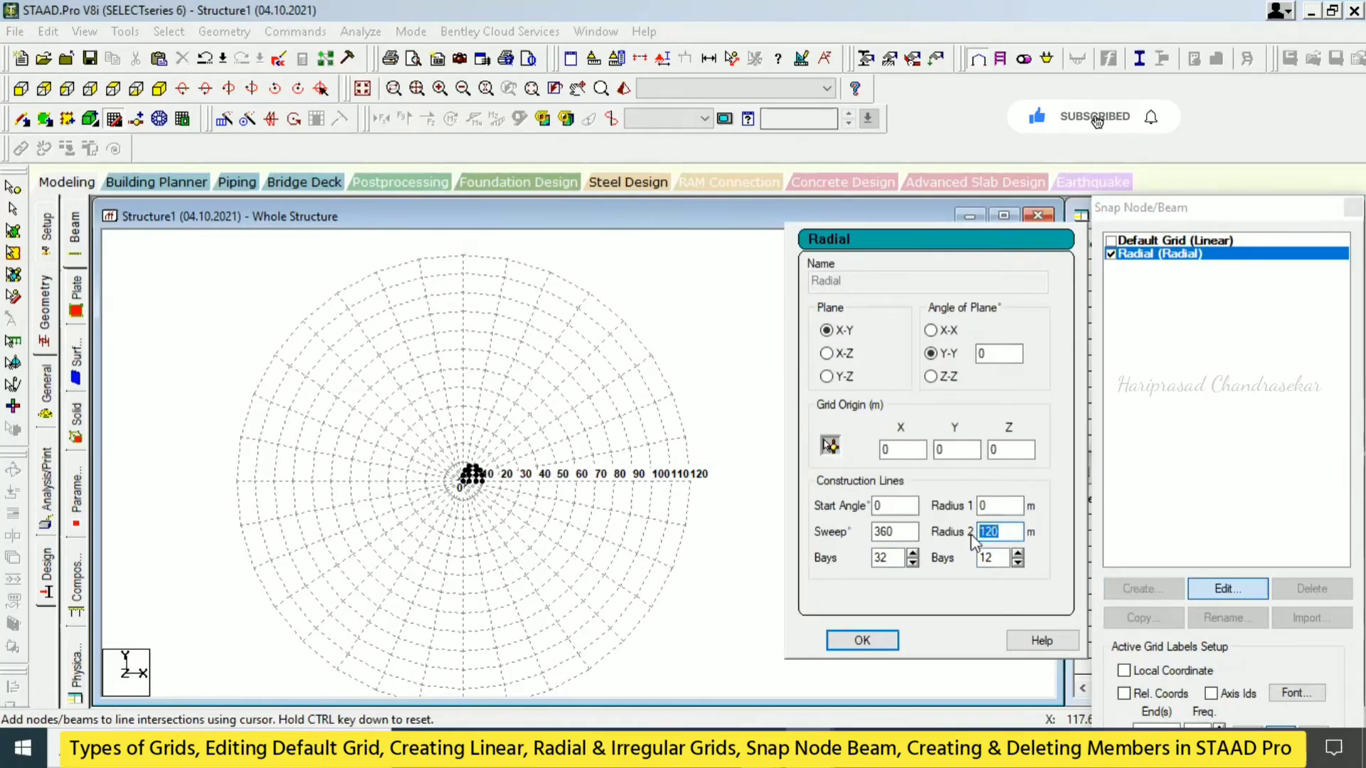
text(50)
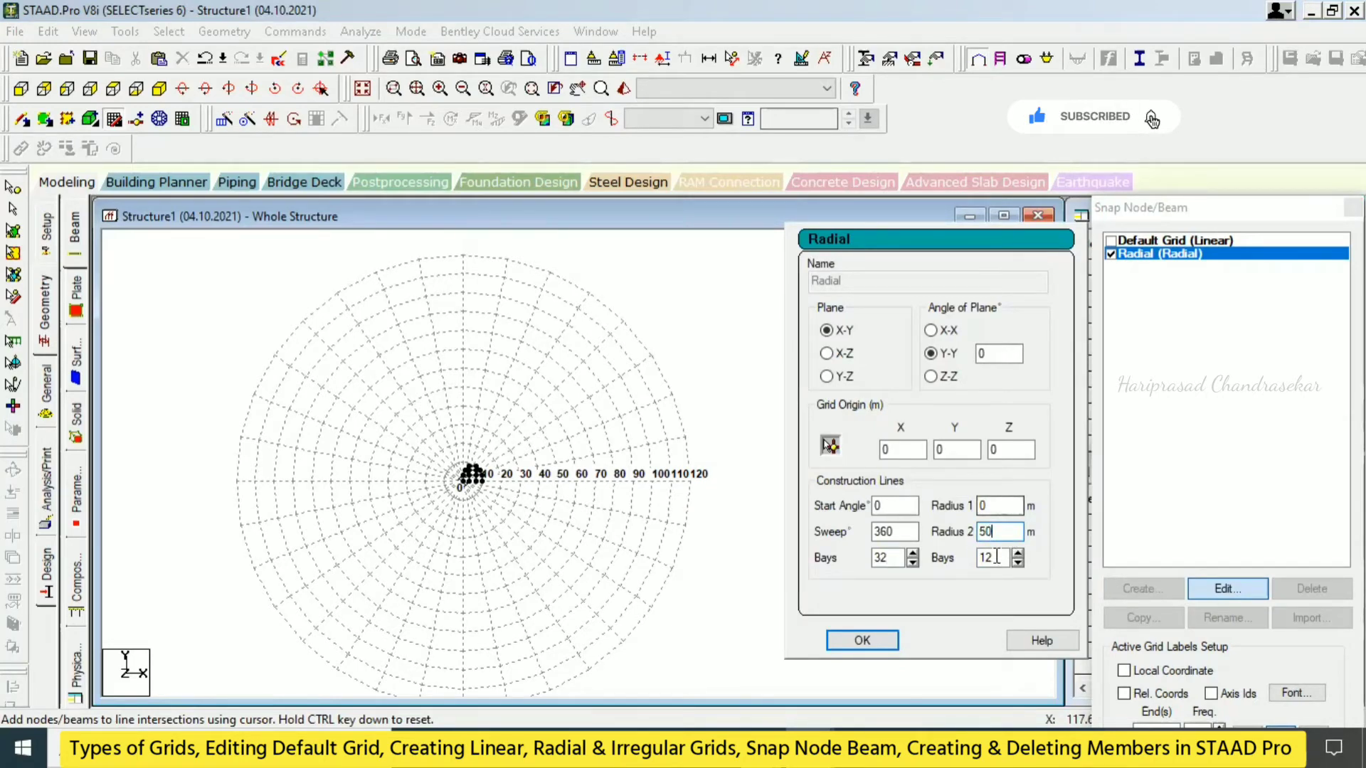
click(997, 558)
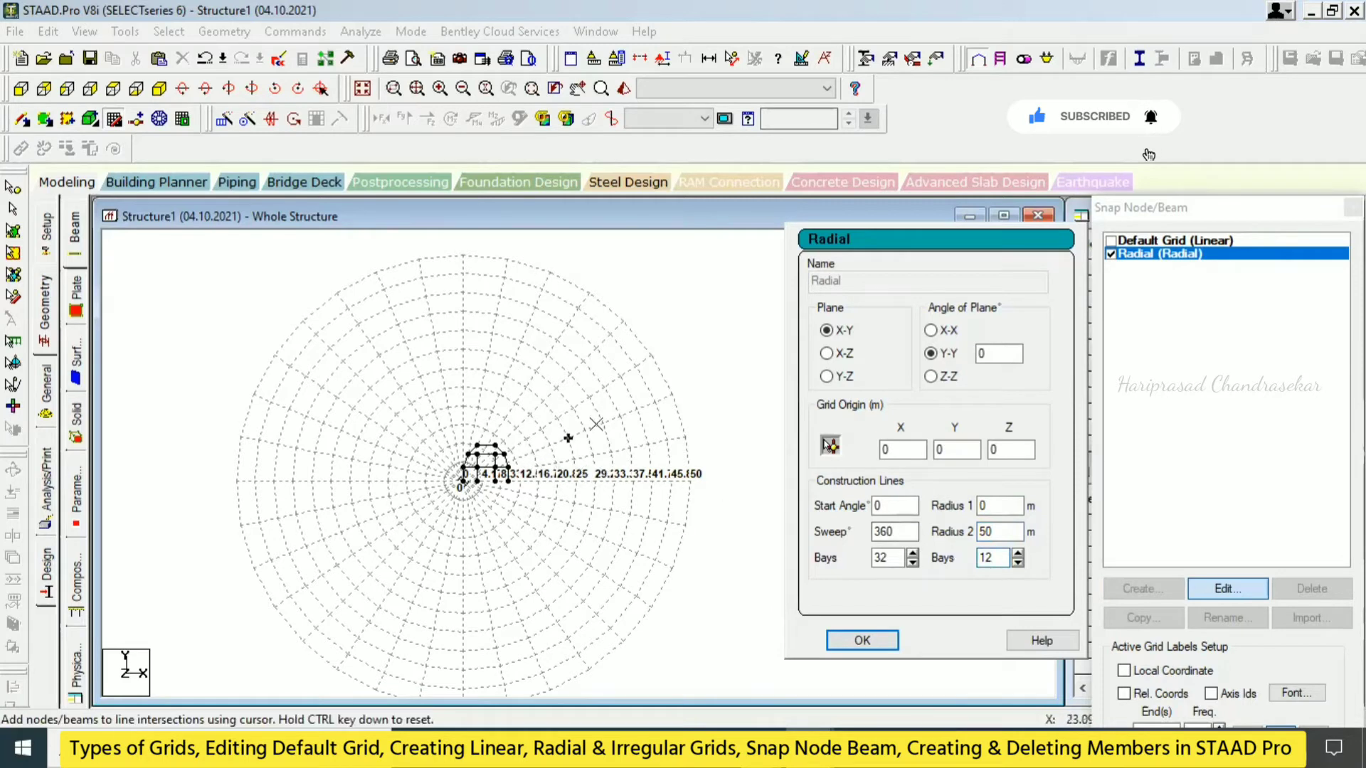
Set the Radial grid's Radius 2 to 10 m and accept the settings
double_click(1000, 531)
text(10)
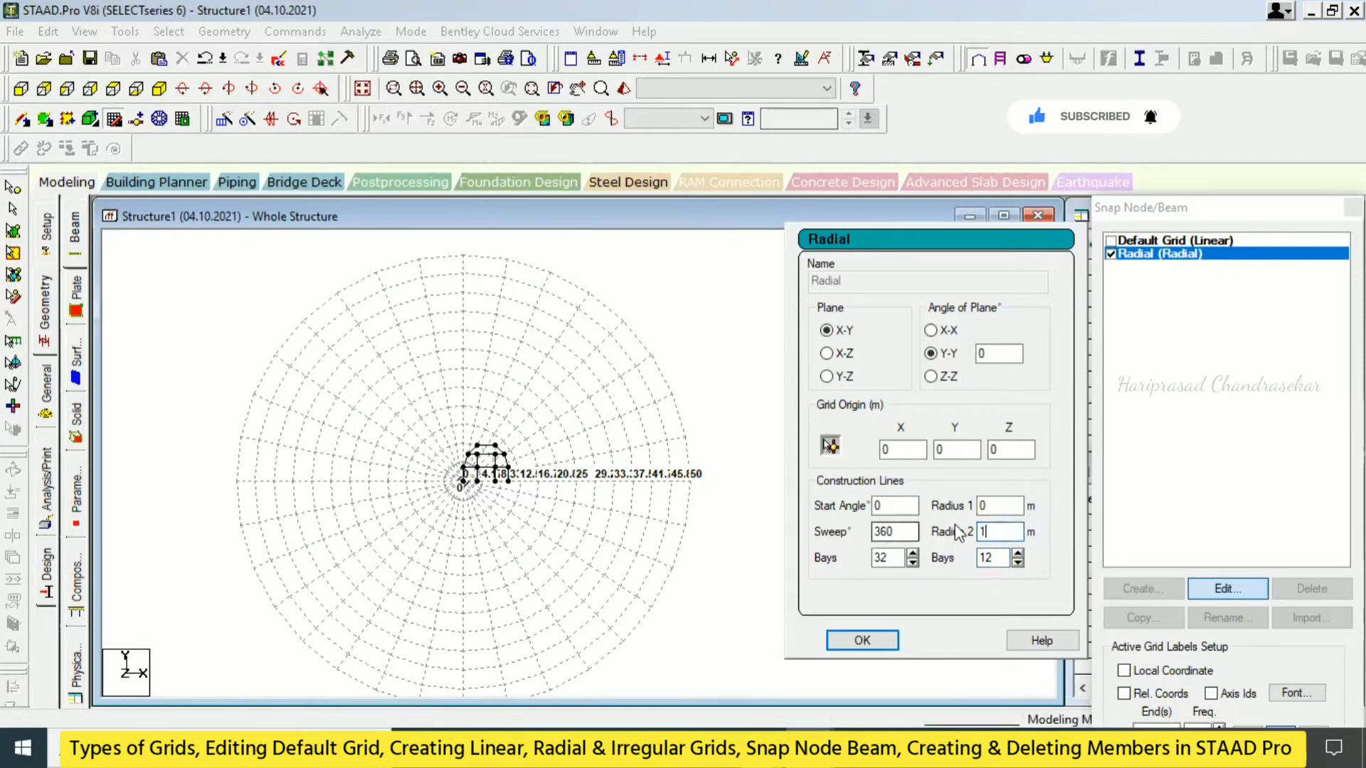
click(1005, 502)
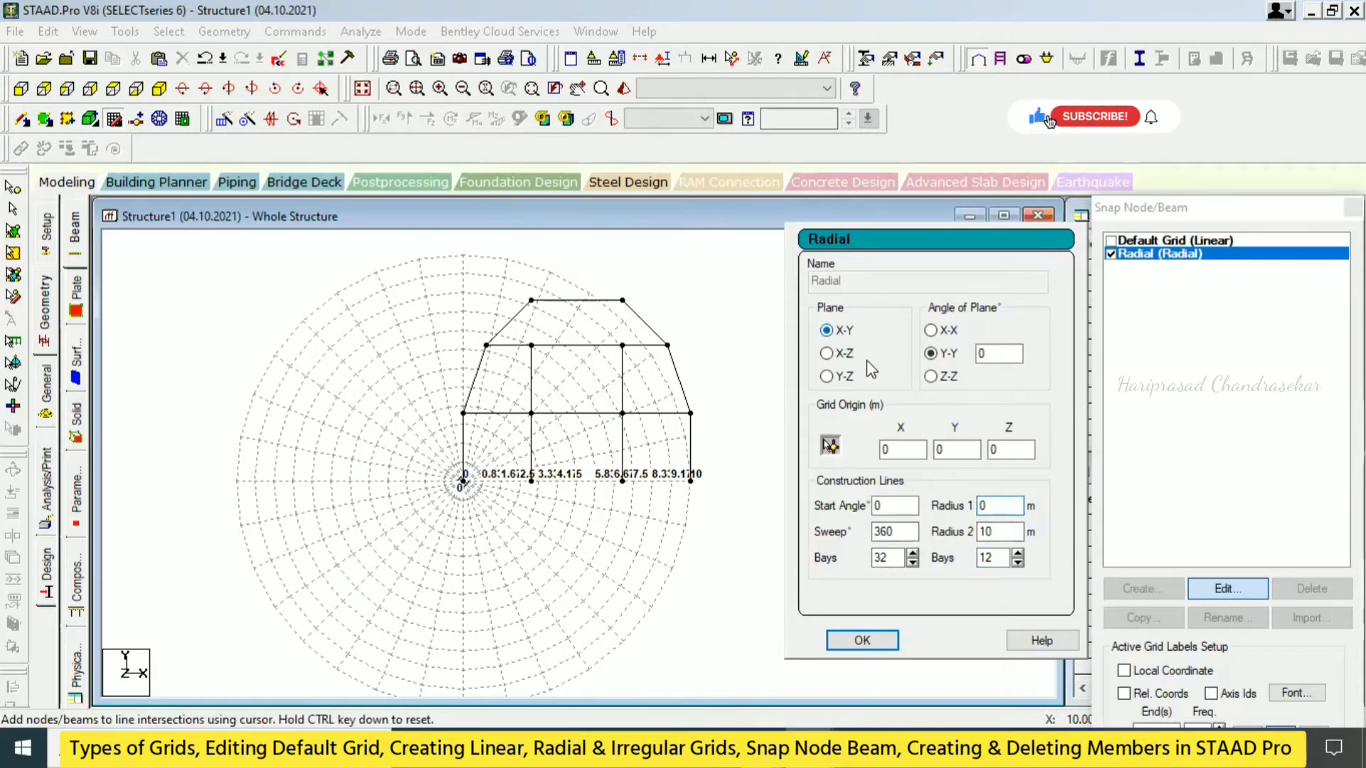
click(862, 639)
Show the model in isometric view and edit the Radial grid to lie in the X-Z plane, accepting the settings
click(159, 88)
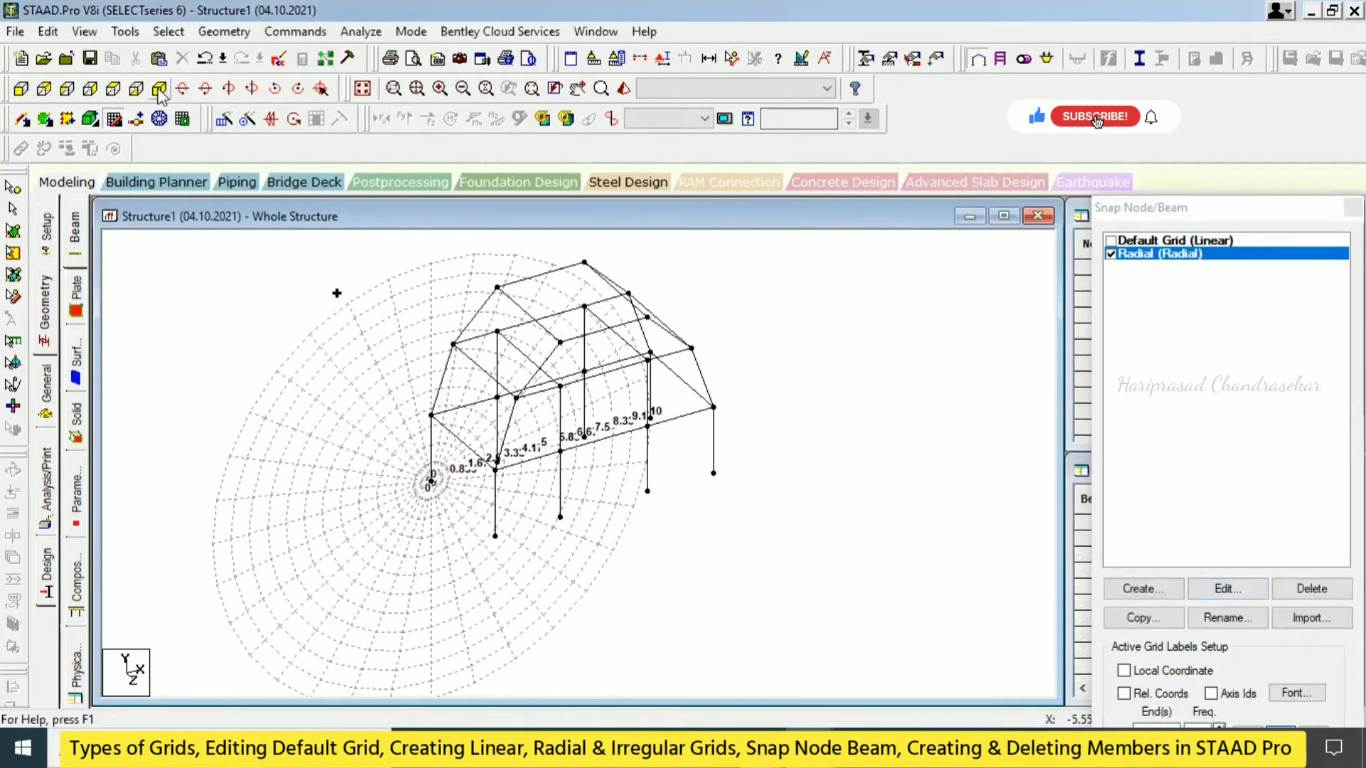
click(1223, 591)
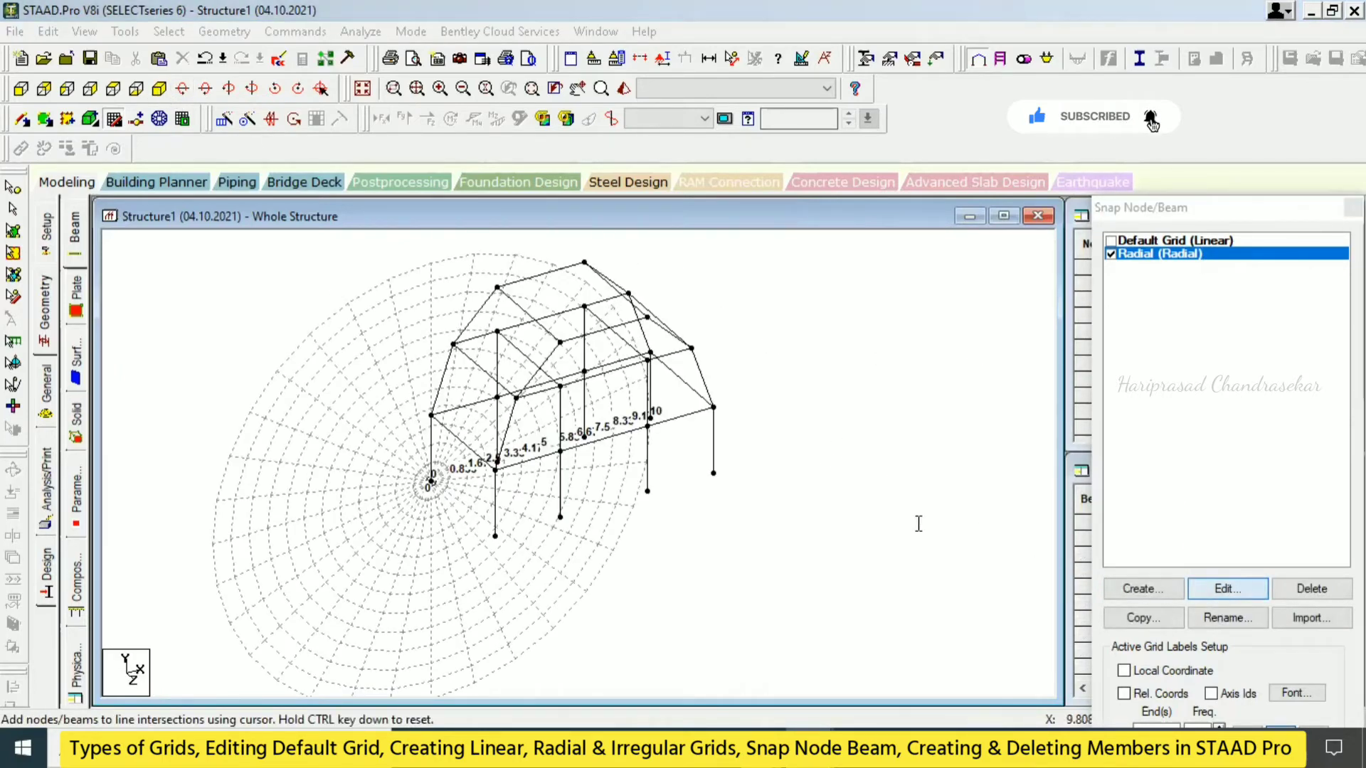
click(847, 353)
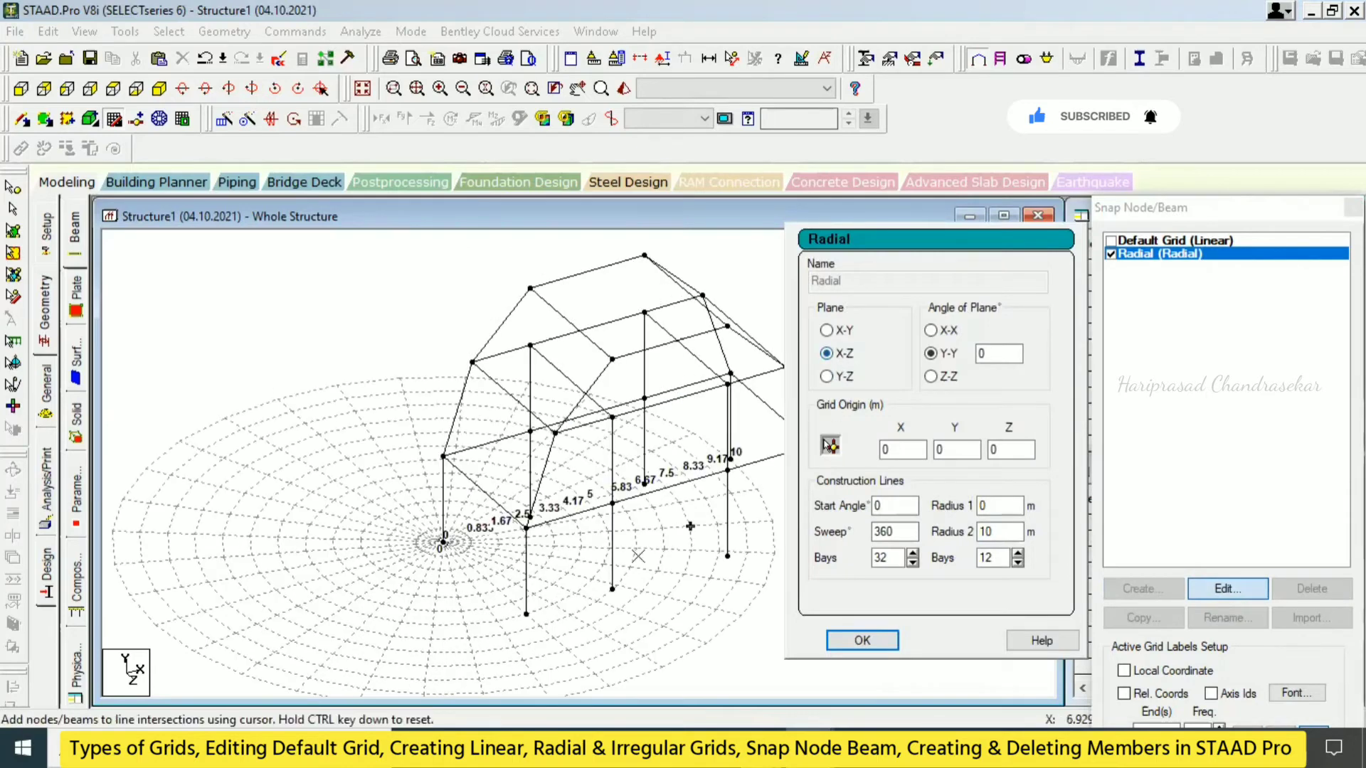
scroll(292, 471, down, 1)
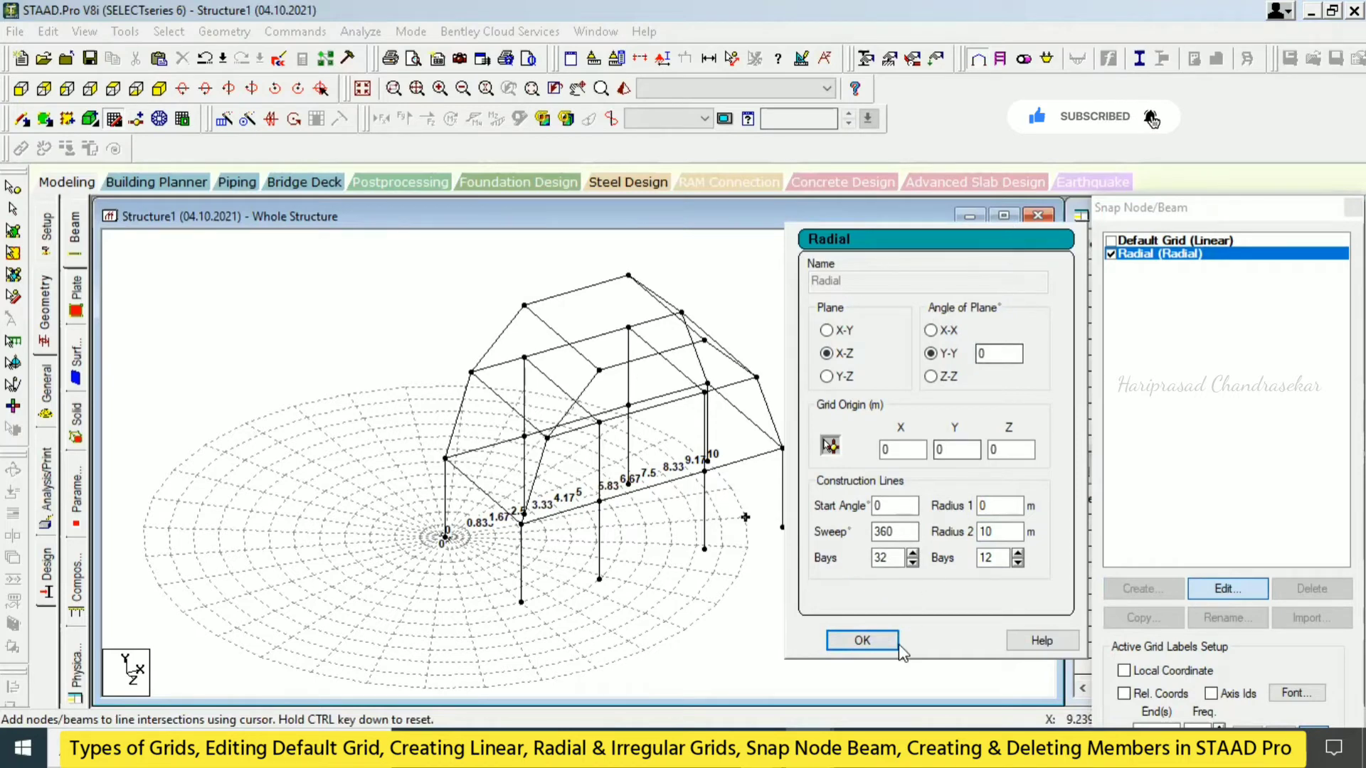
click(862, 641)
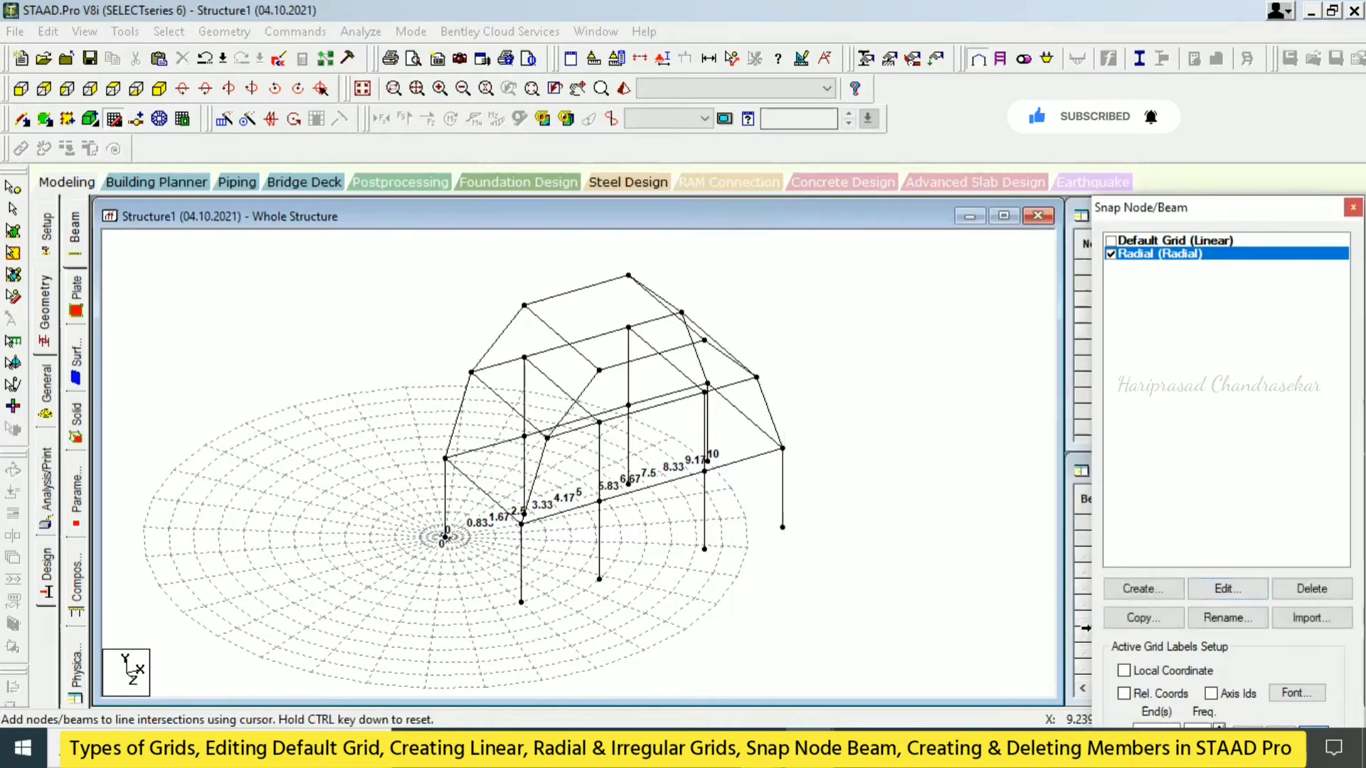
Start creating a new snap grid of type Irregular and name it "Irregular"
click(1137, 591)
click(857, 249)
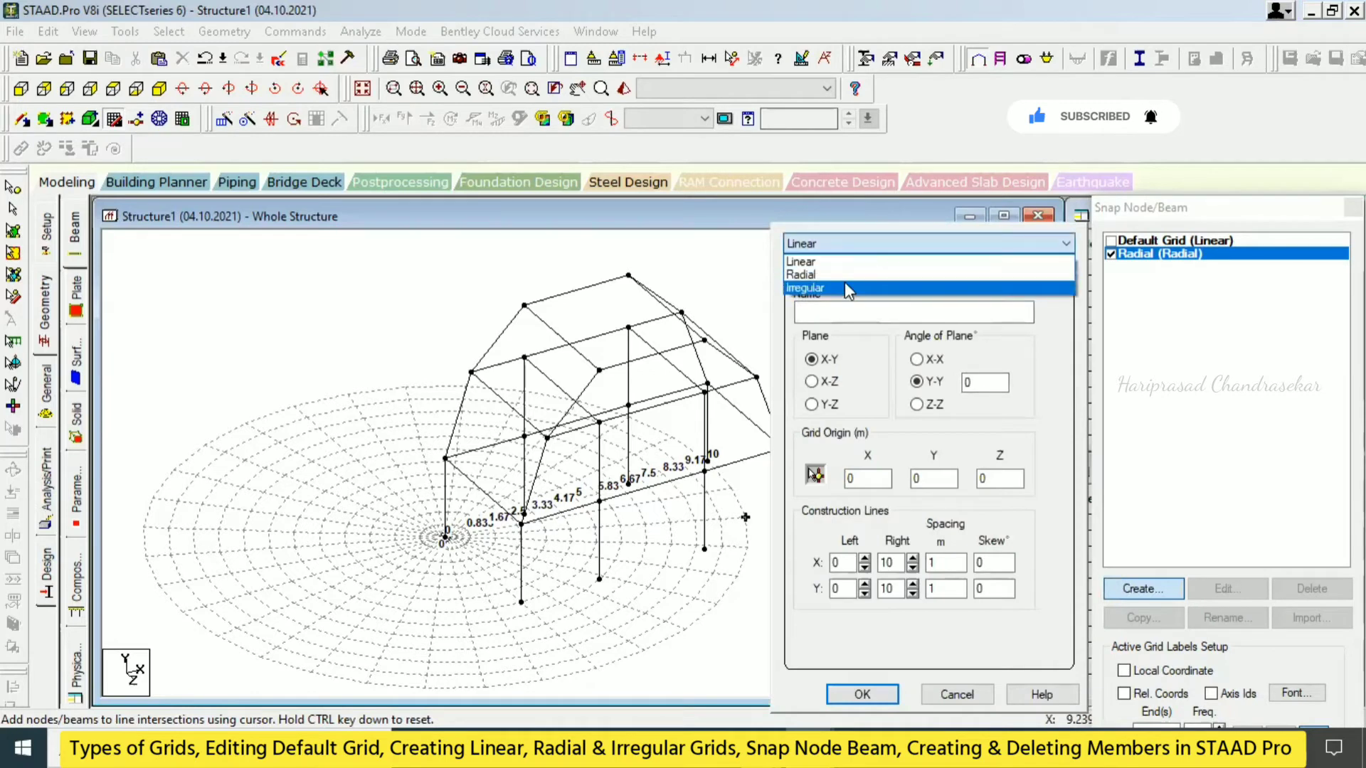
click(843, 281)
click(844, 317)
text(Irregular)
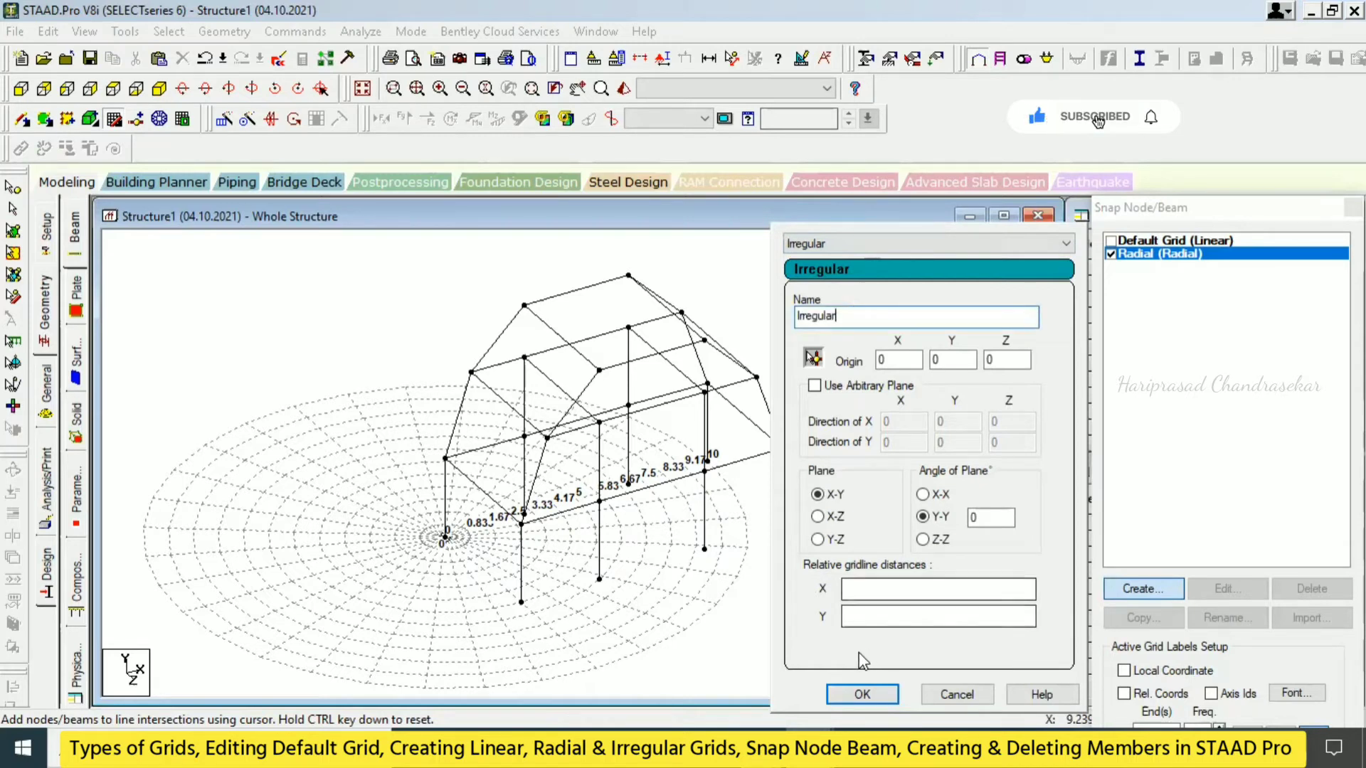
Set the relative gridline distances to 5 4 8 3 in X and 4 3 3 3 in Y, and accept the grid
click(870, 593)
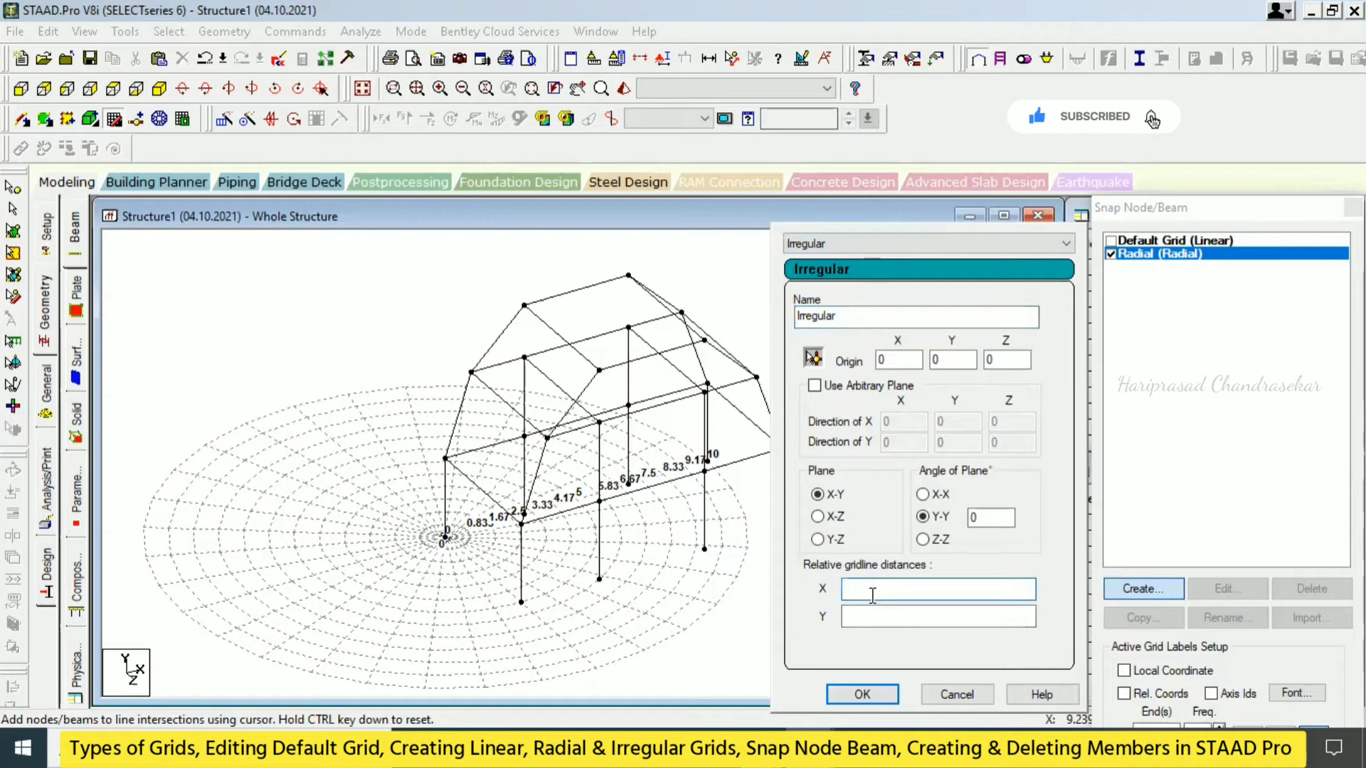
text(5 4 8 3)
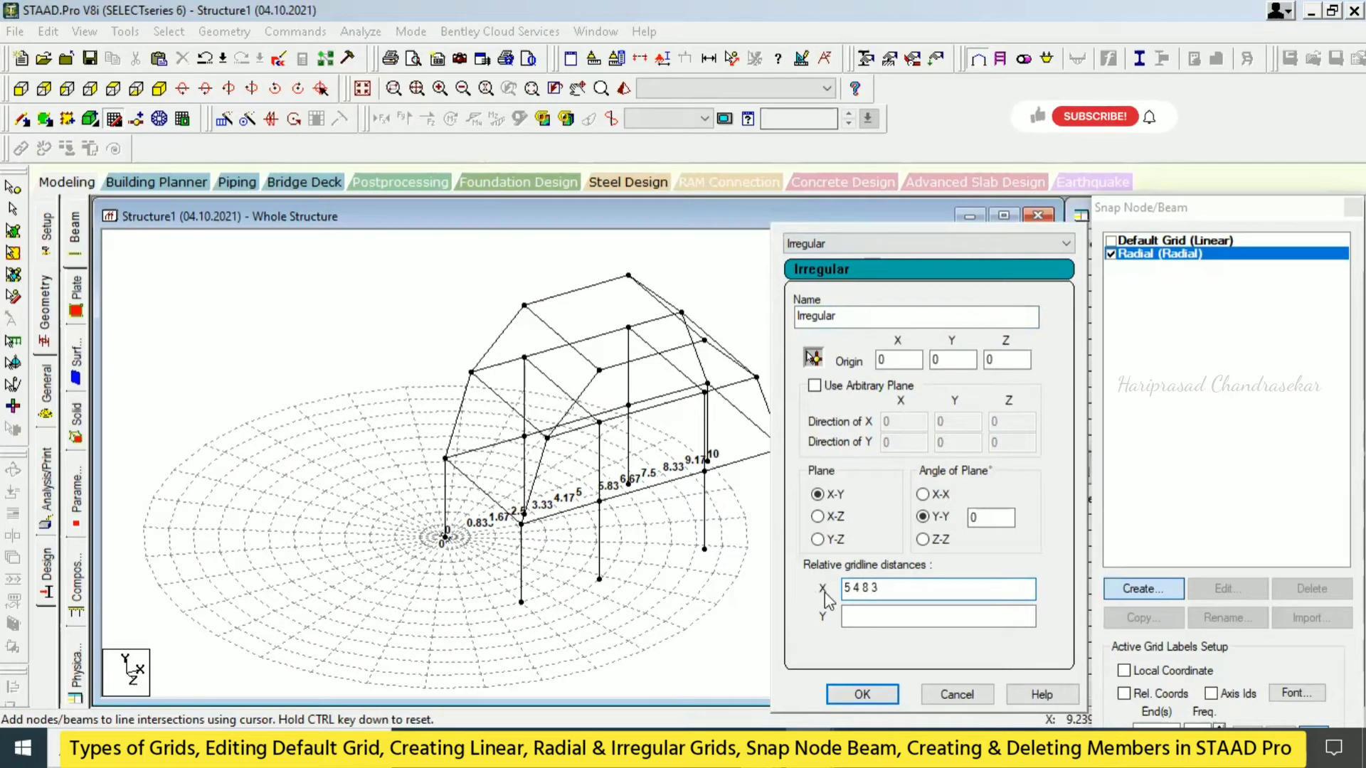
click(857, 612)
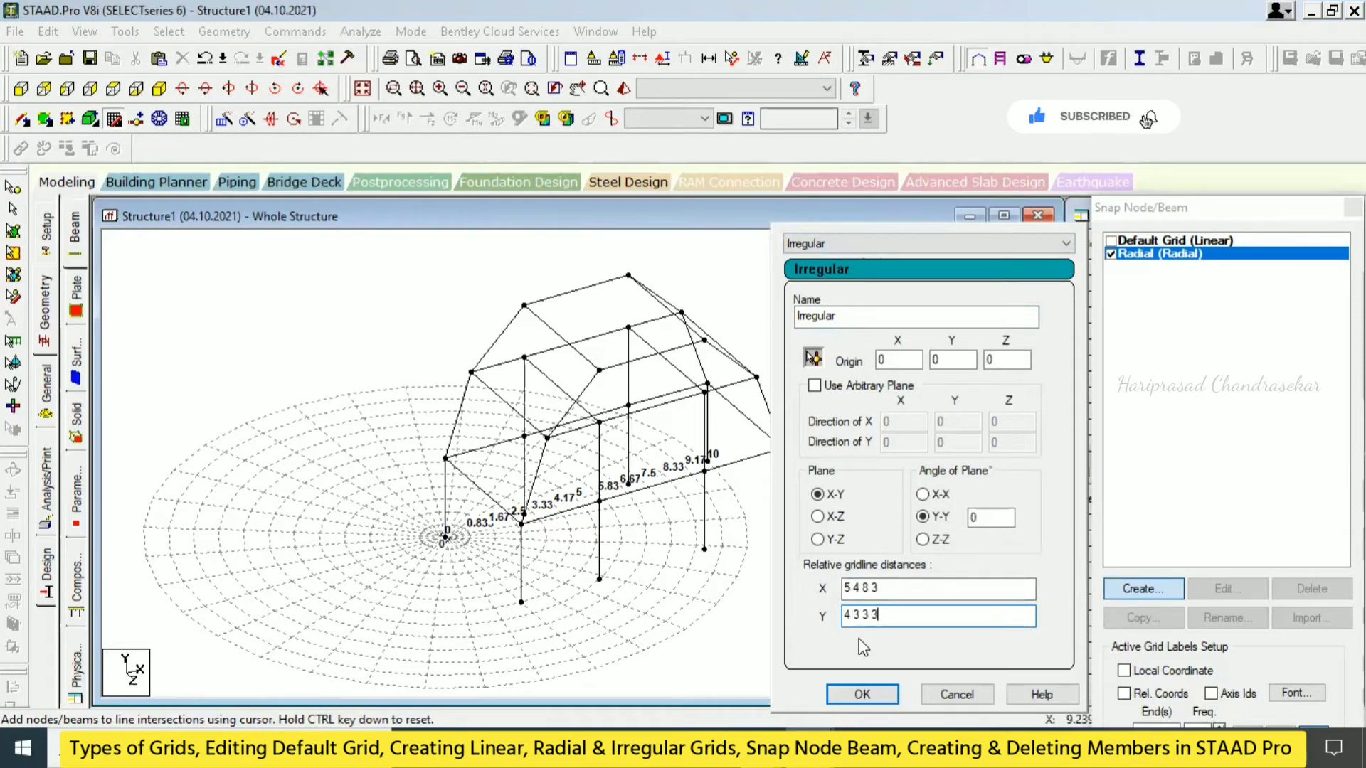
click(862, 694)
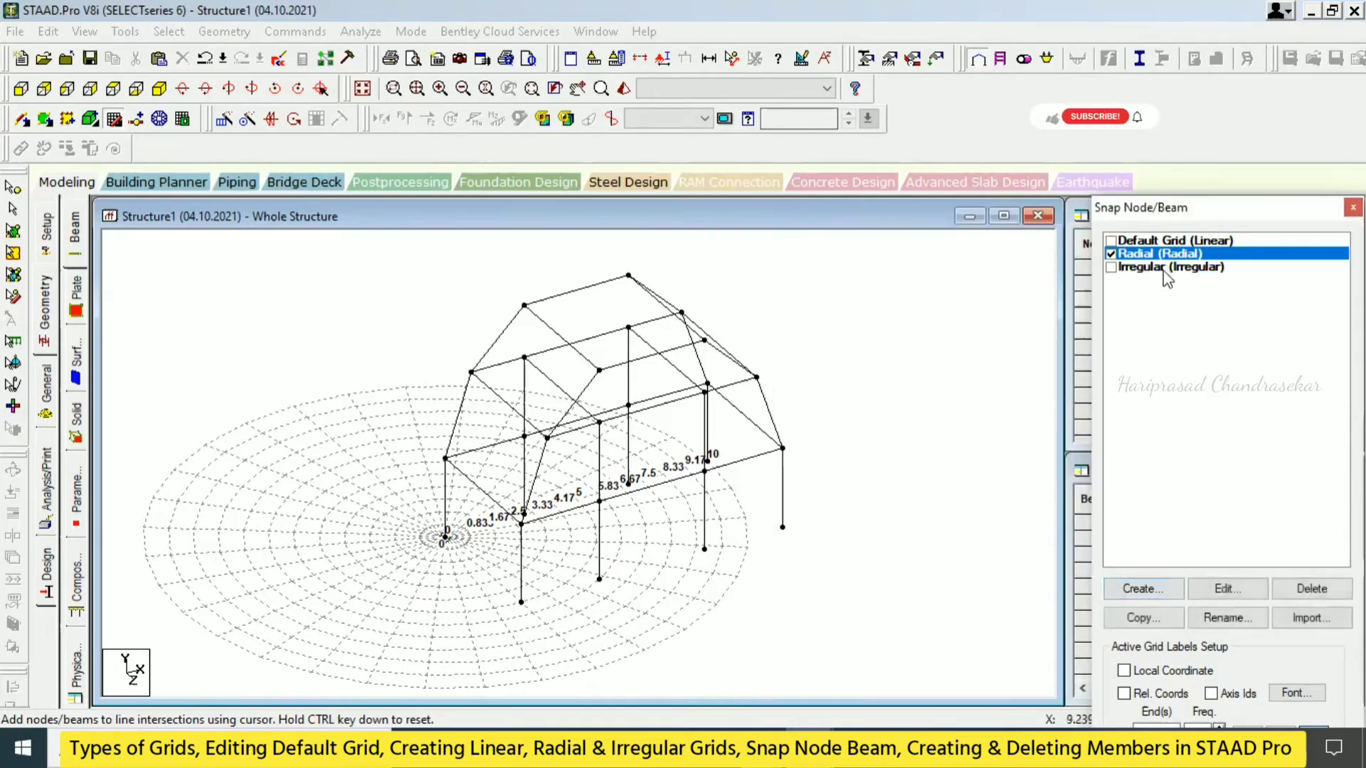
Activate the Irregular grid and inspect it from the front and in isometric view
click(1111, 267)
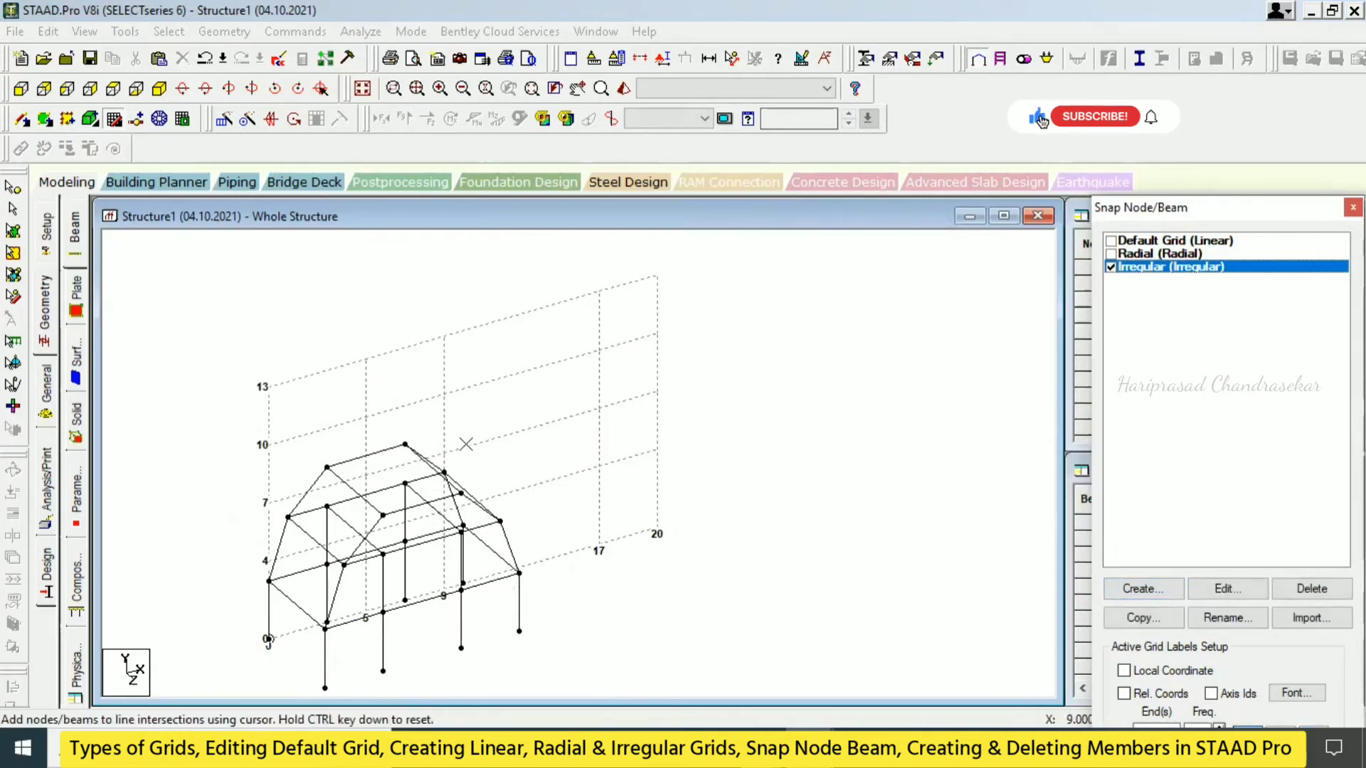
click(20, 89)
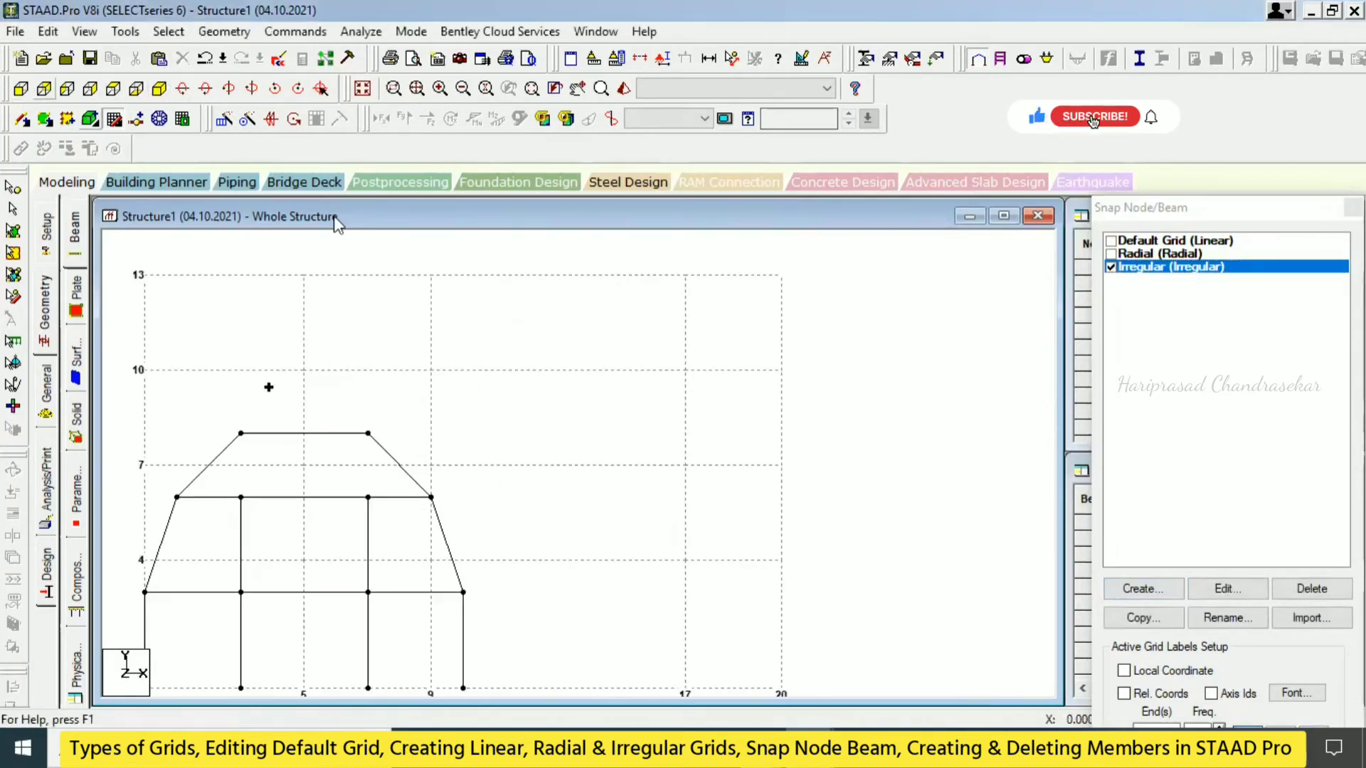
scroll(689, 408, down, 5)
scroll(541, 430, down, 2)
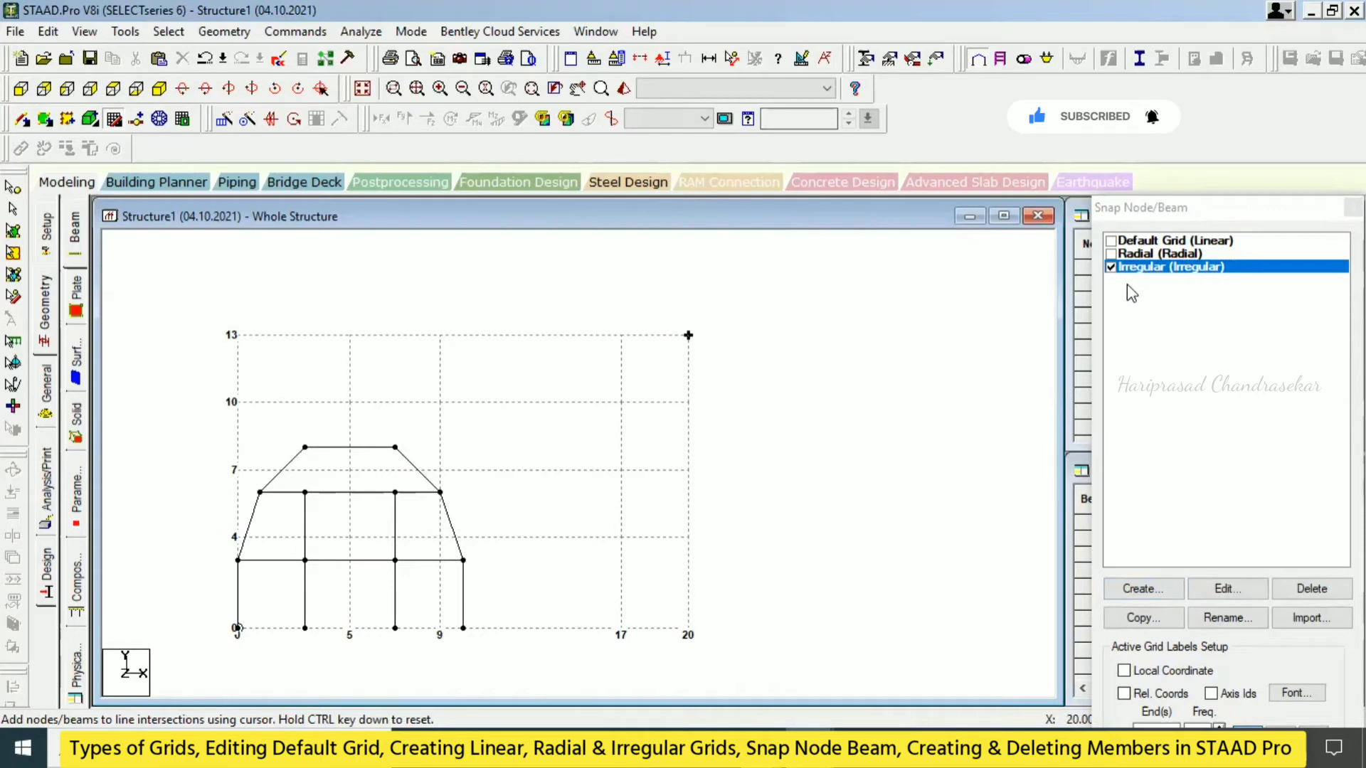
click(159, 88)
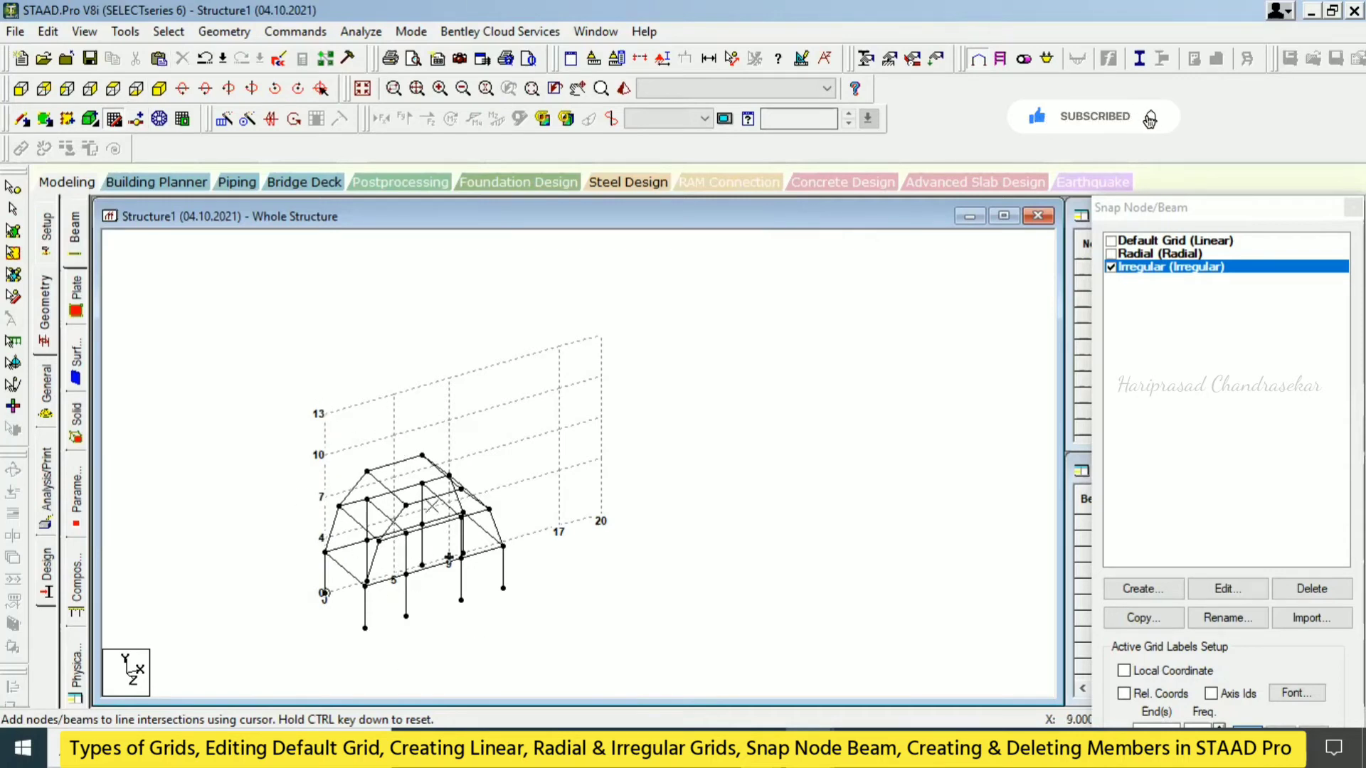
Delete all beams of the existing structure together with the nodes left unattached
key(Escape)
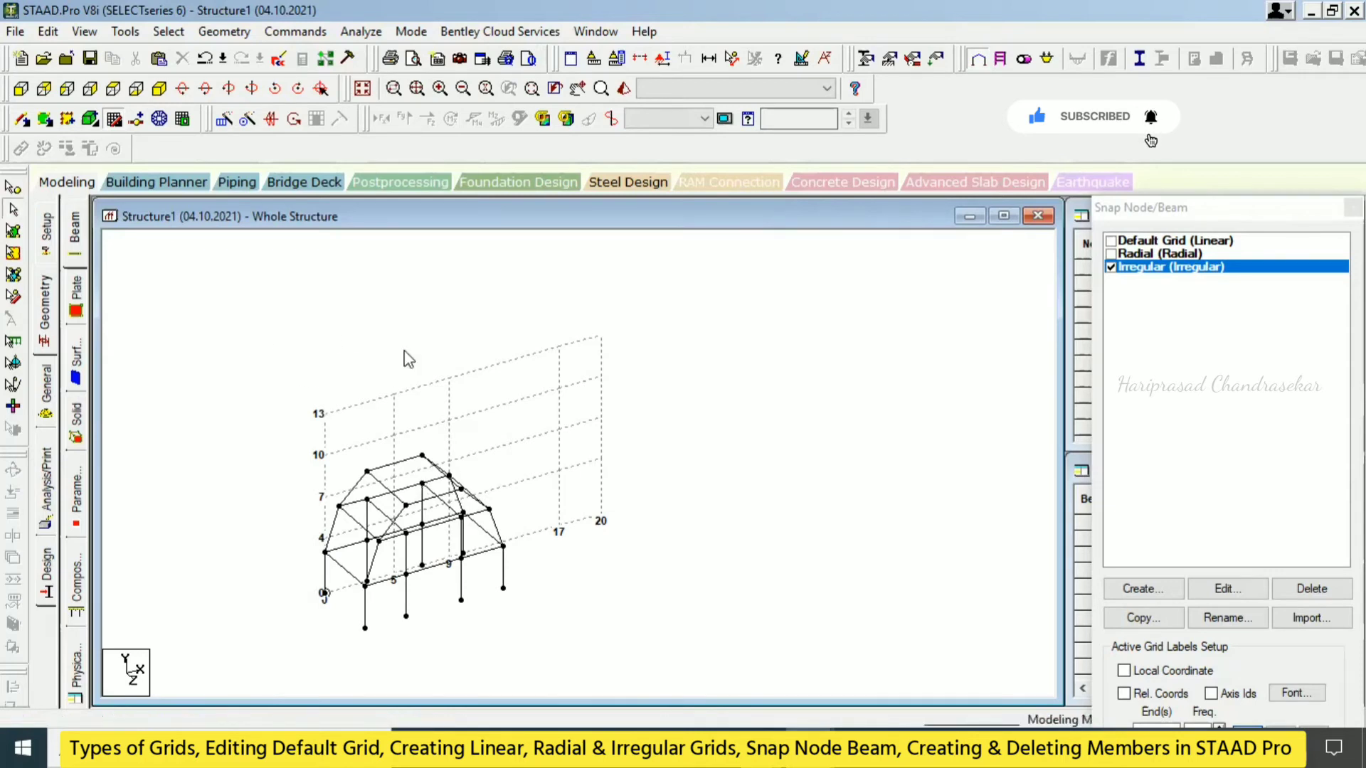
key(ctrl+a)
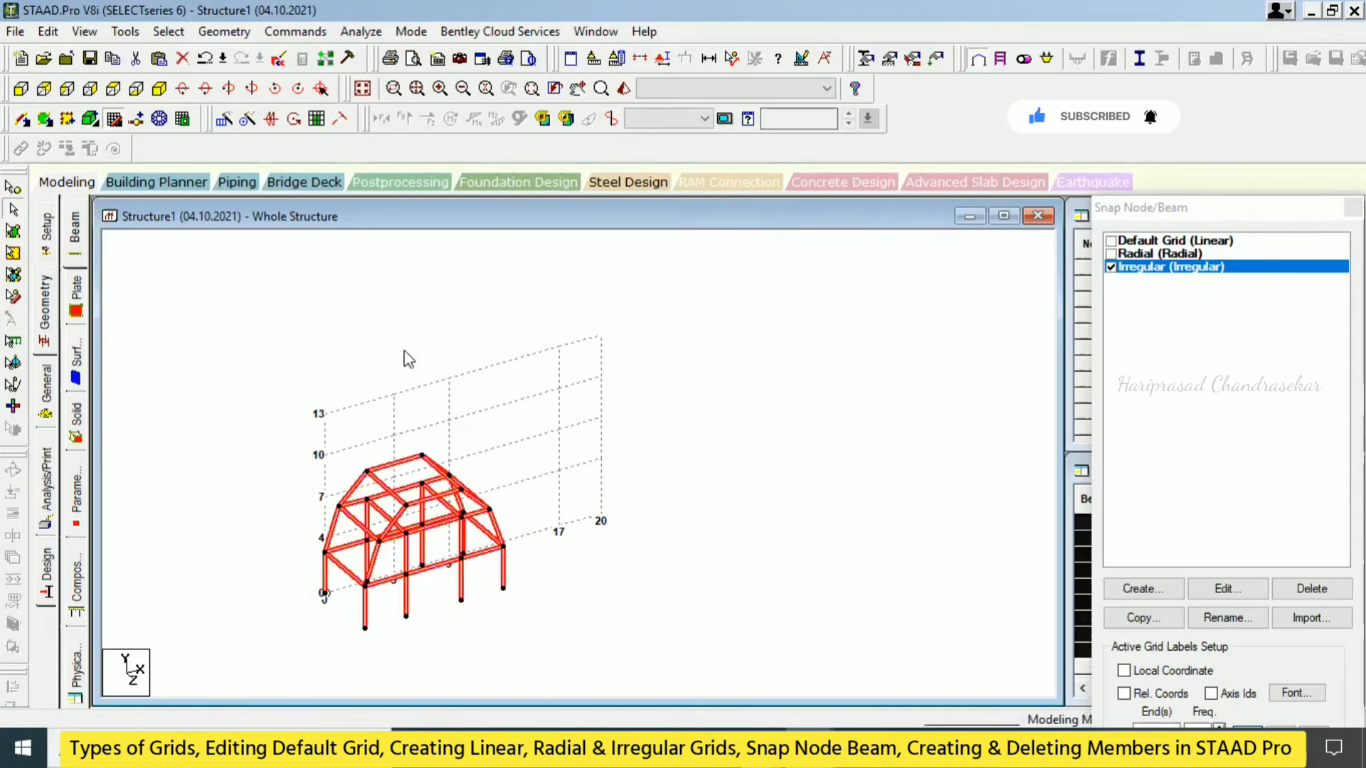
key(Delete)
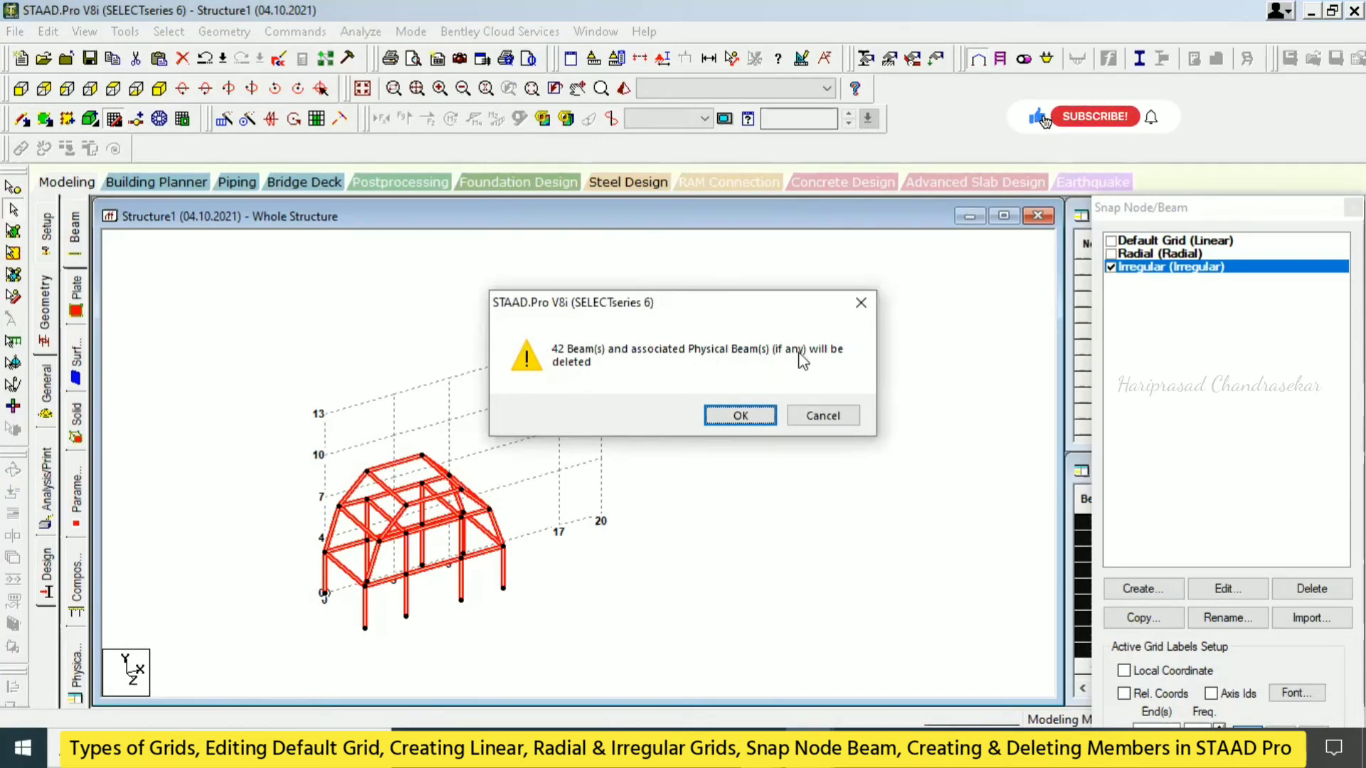
click(740, 417)
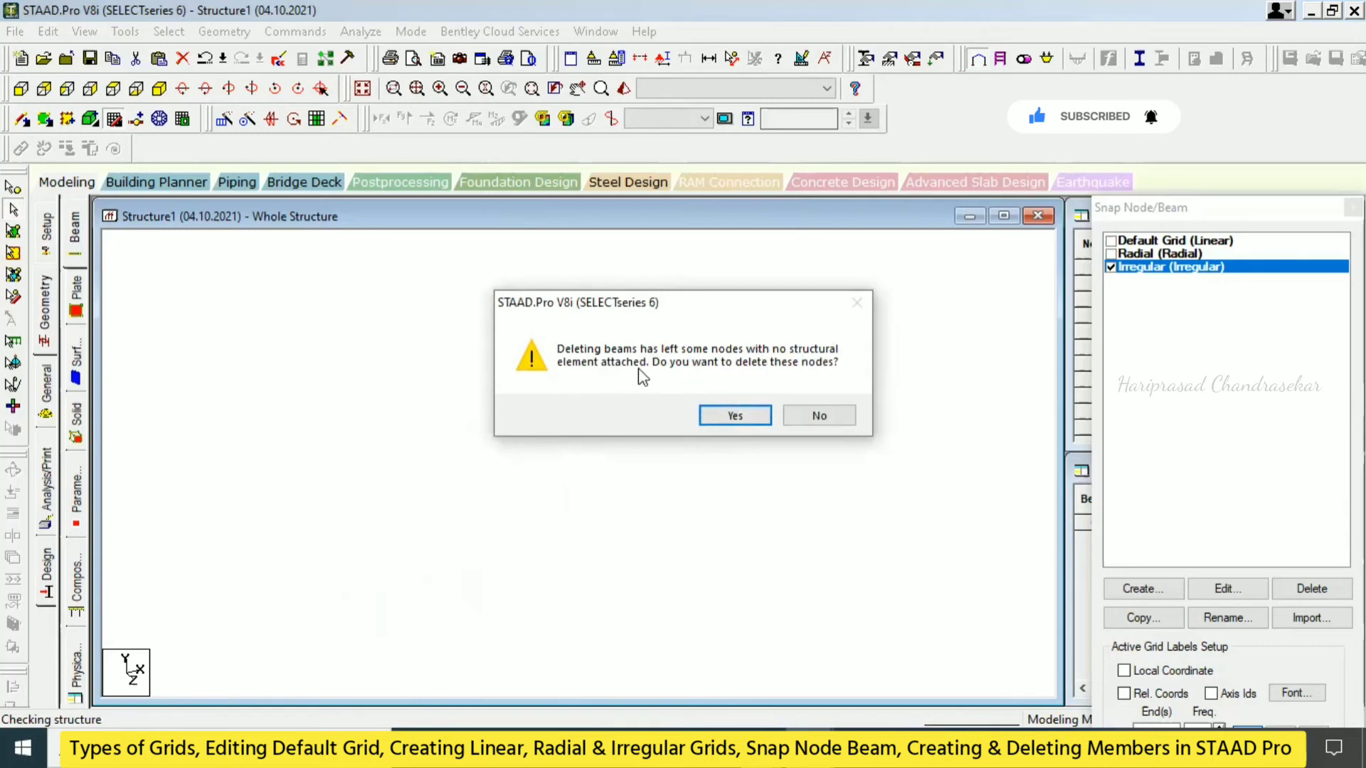
click(737, 416)
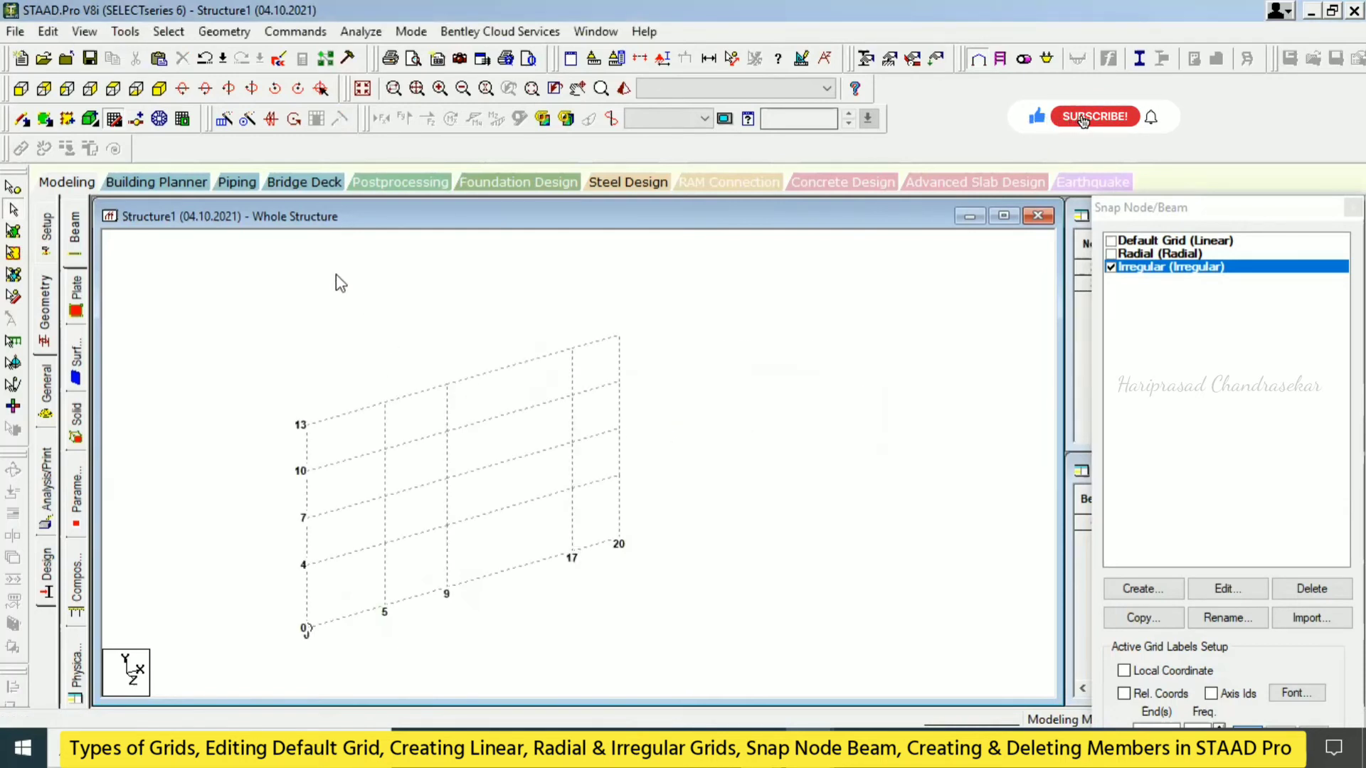
Draw the first portal bay on the Irregular grid, with columns at X 0 and 5 m joined by a beam at Y 4 m
click(114, 121)
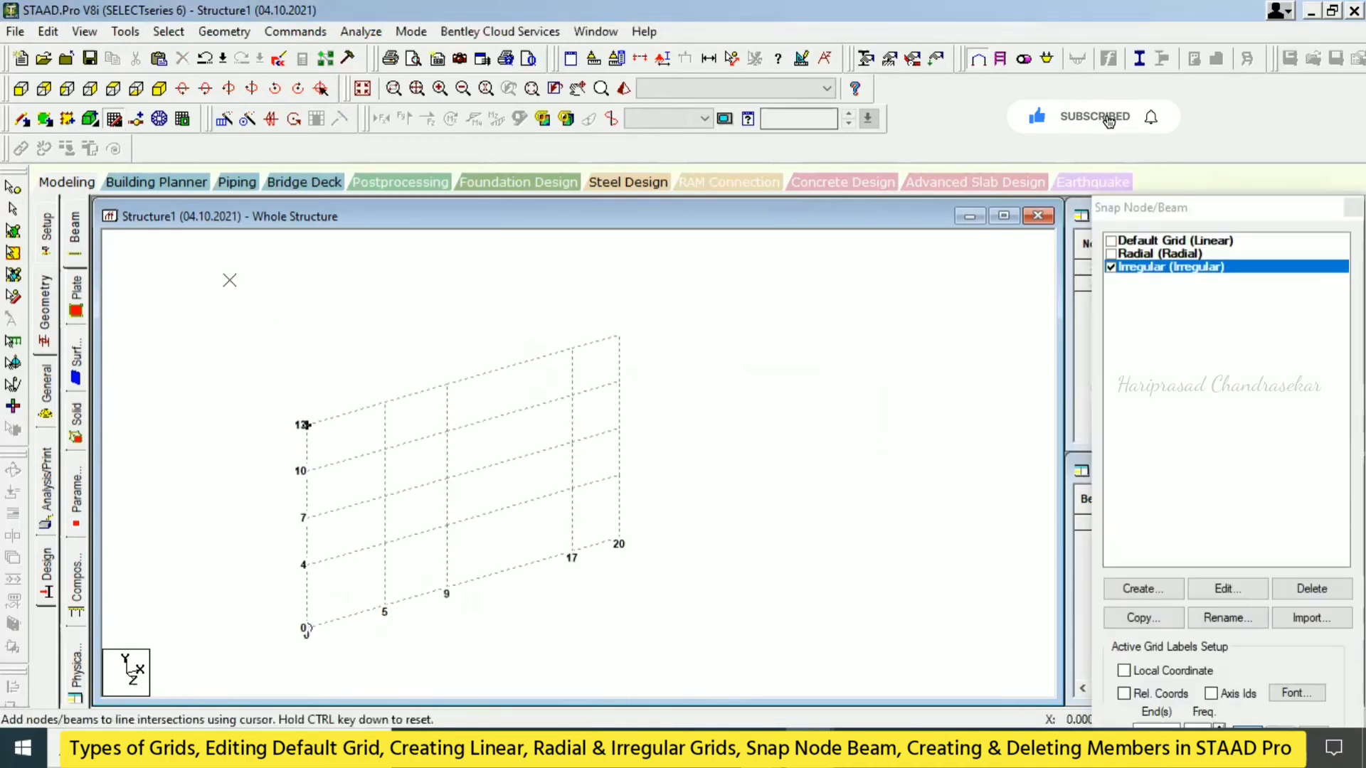
click(307, 629)
click(306, 566)
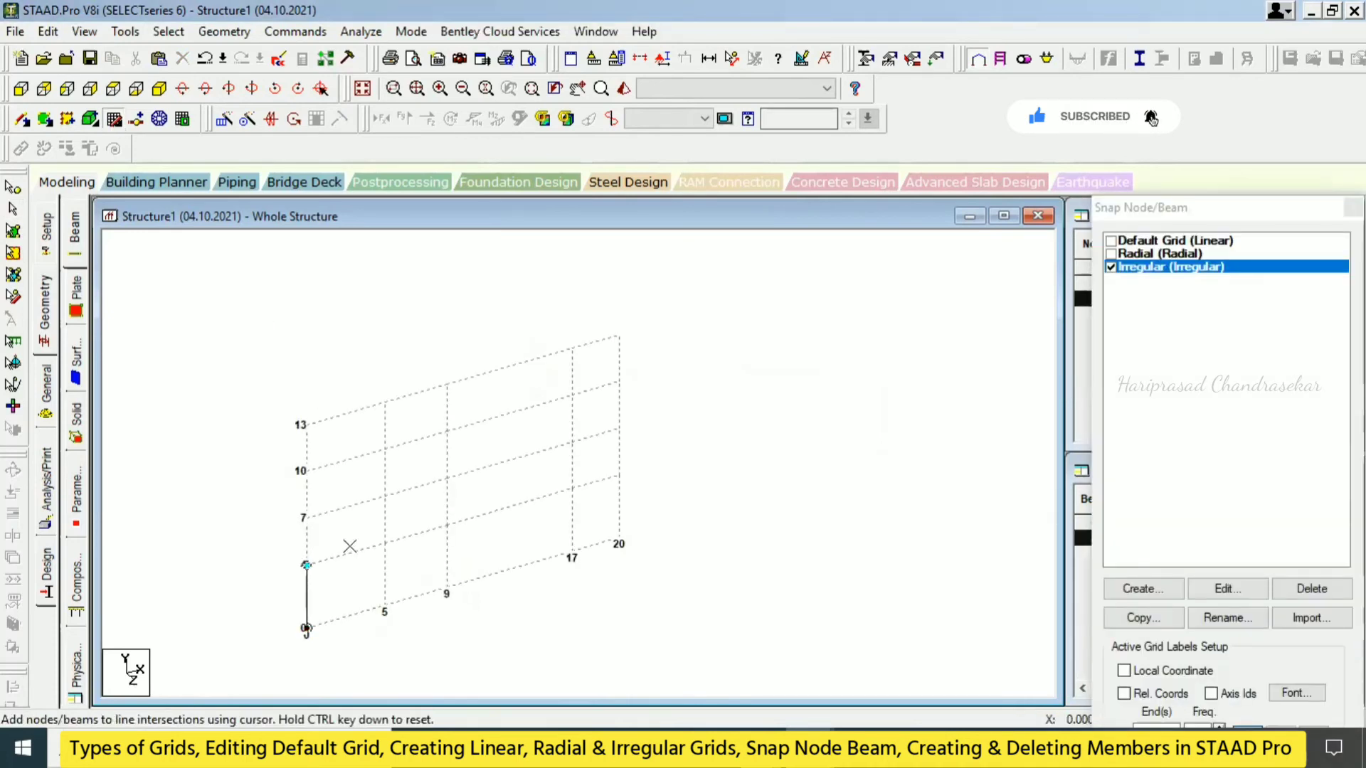
click(384, 542)
click(384, 611)
key(Escape)
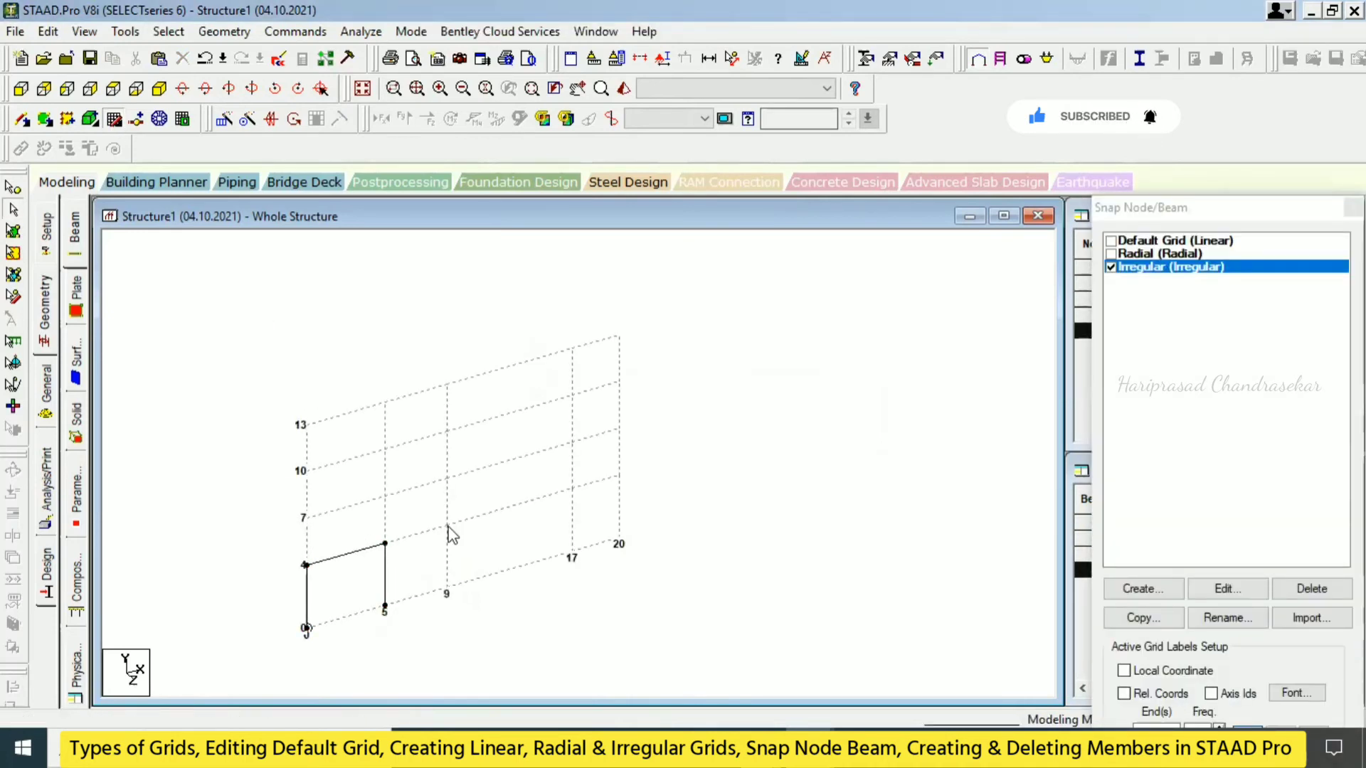
Add the second ground-storey bay with a beam at Y 4 m from X 5 to 9 m and a column down to the base
click(116, 121)
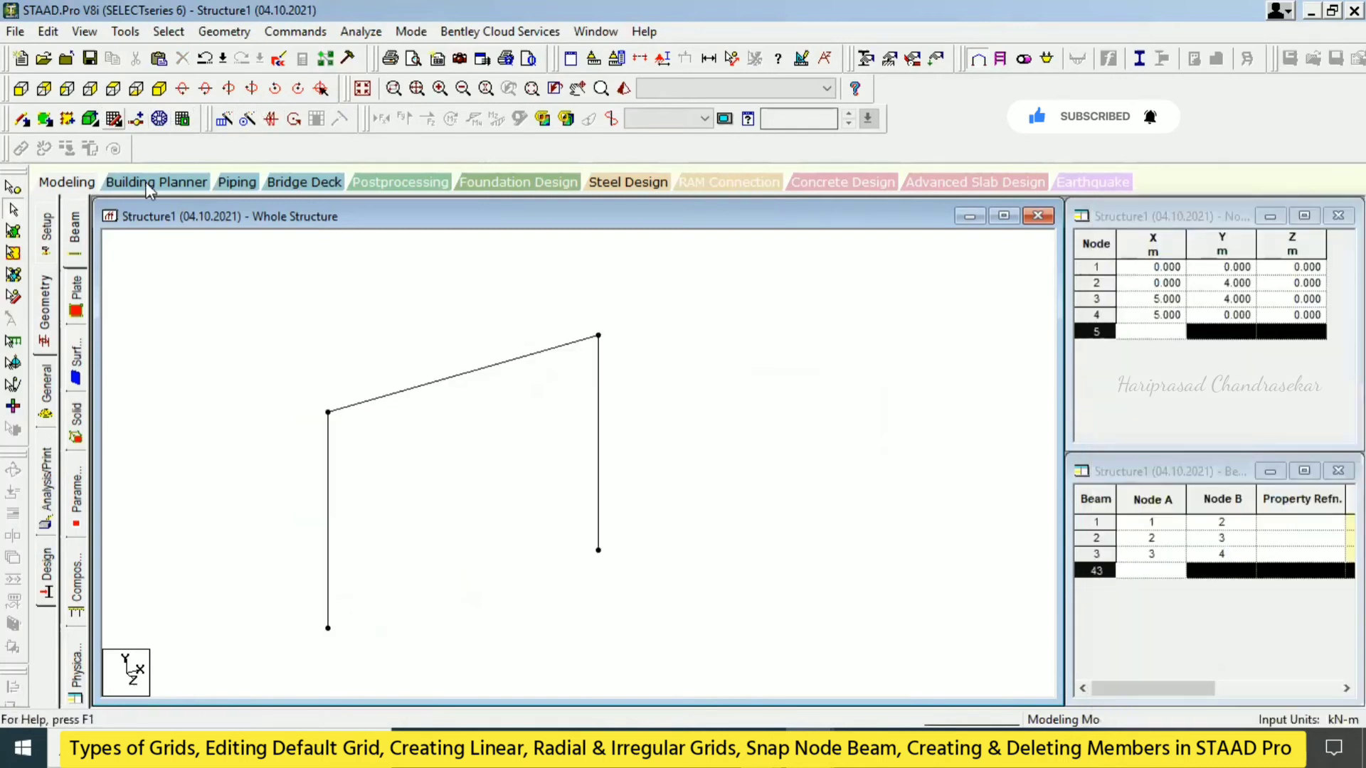
click(114, 119)
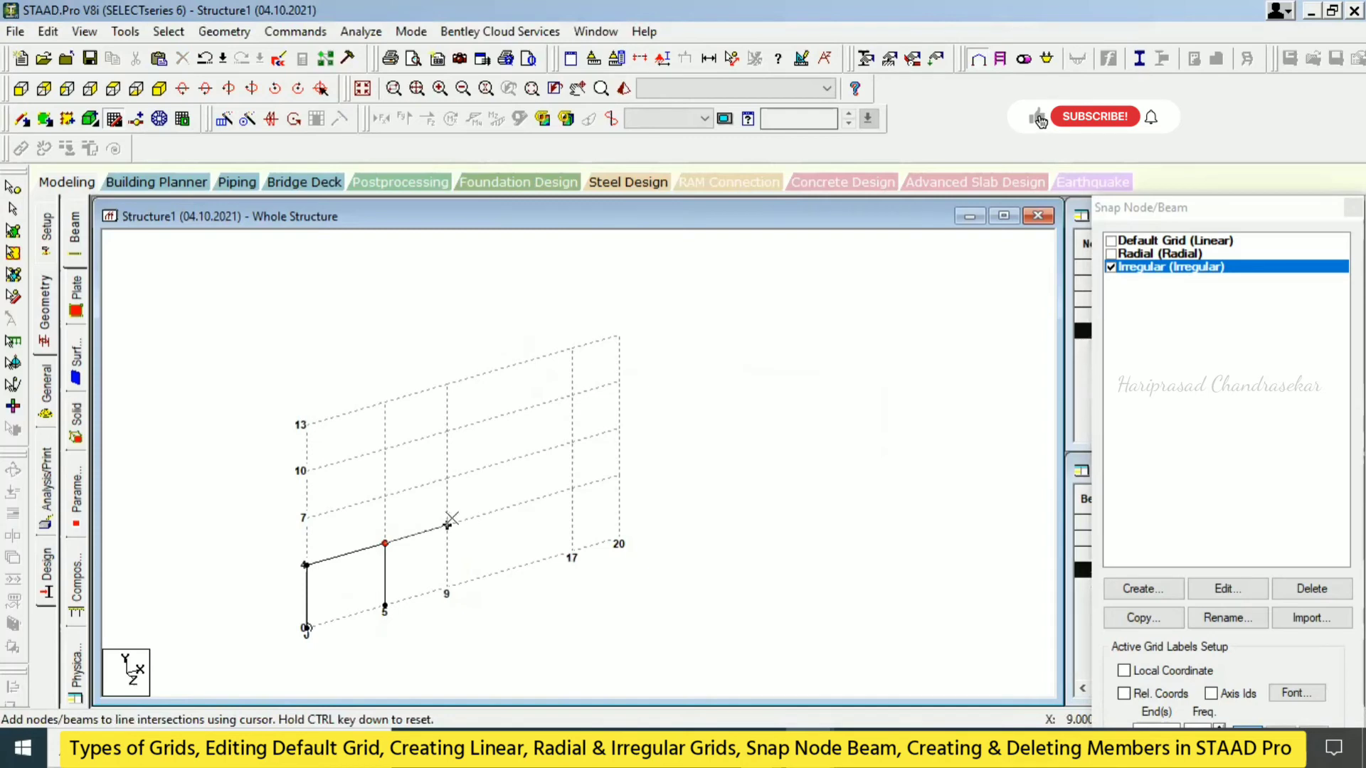
click(447, 525)
click(447, 592)
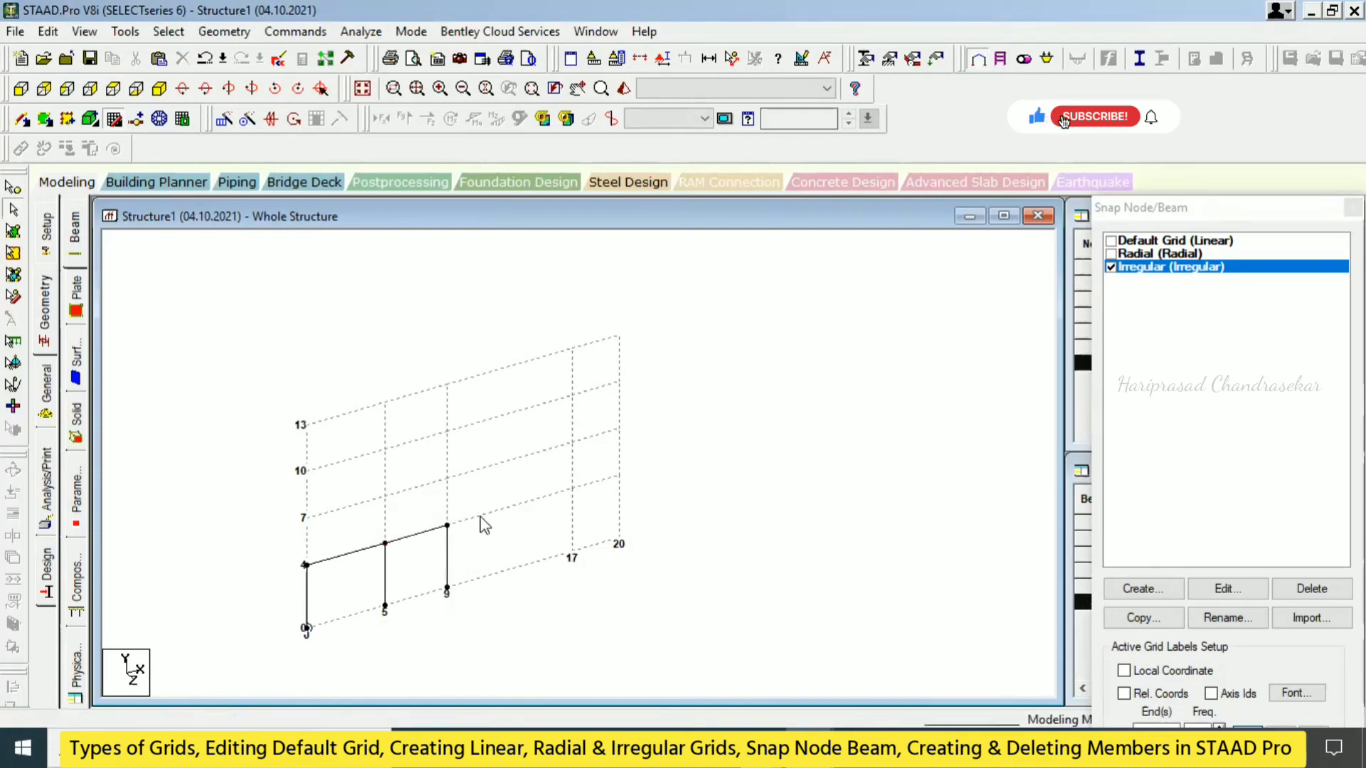
Add the third ground-storey bay with a beam at Y 4 m from X 9 to 17 m and a column down to the base
click(113, 120)
click(114, 119)
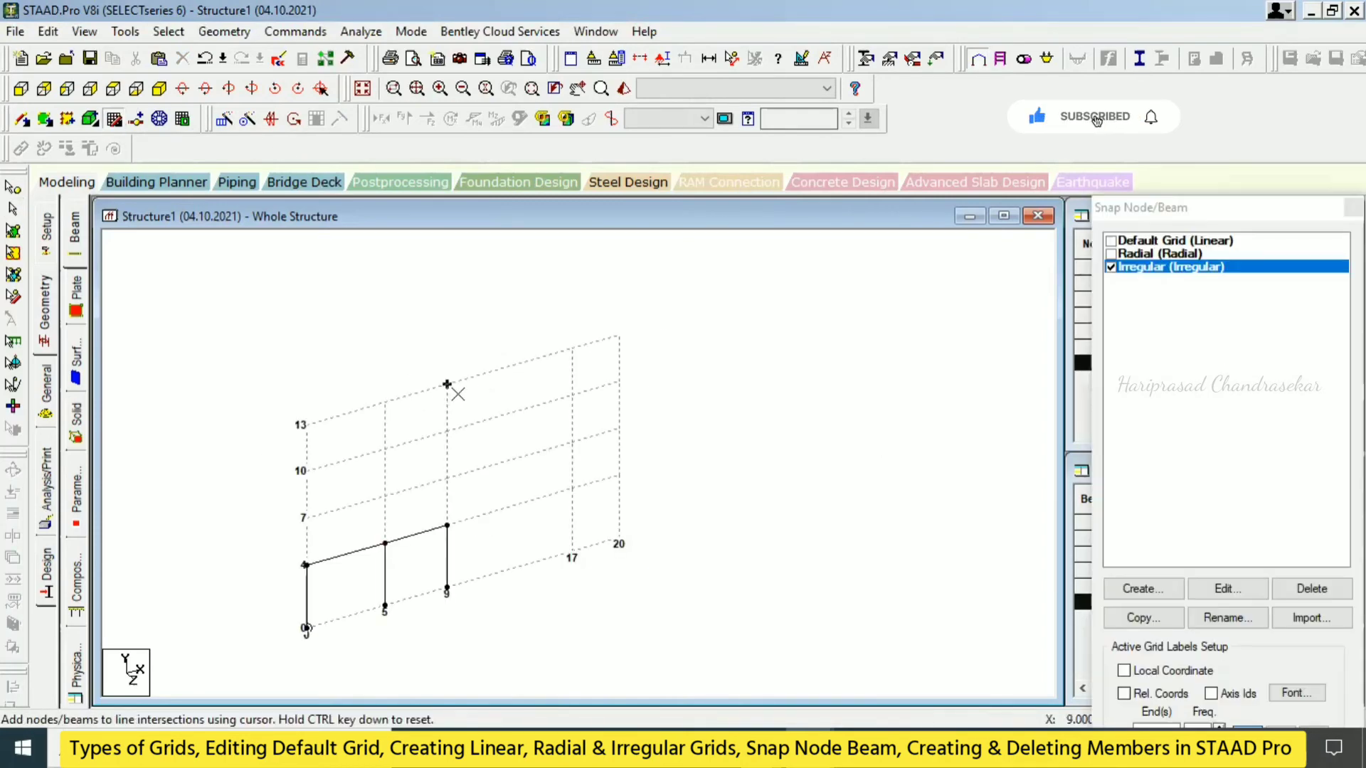
click(447, 525)
click(572, 489)
click(572, 553)
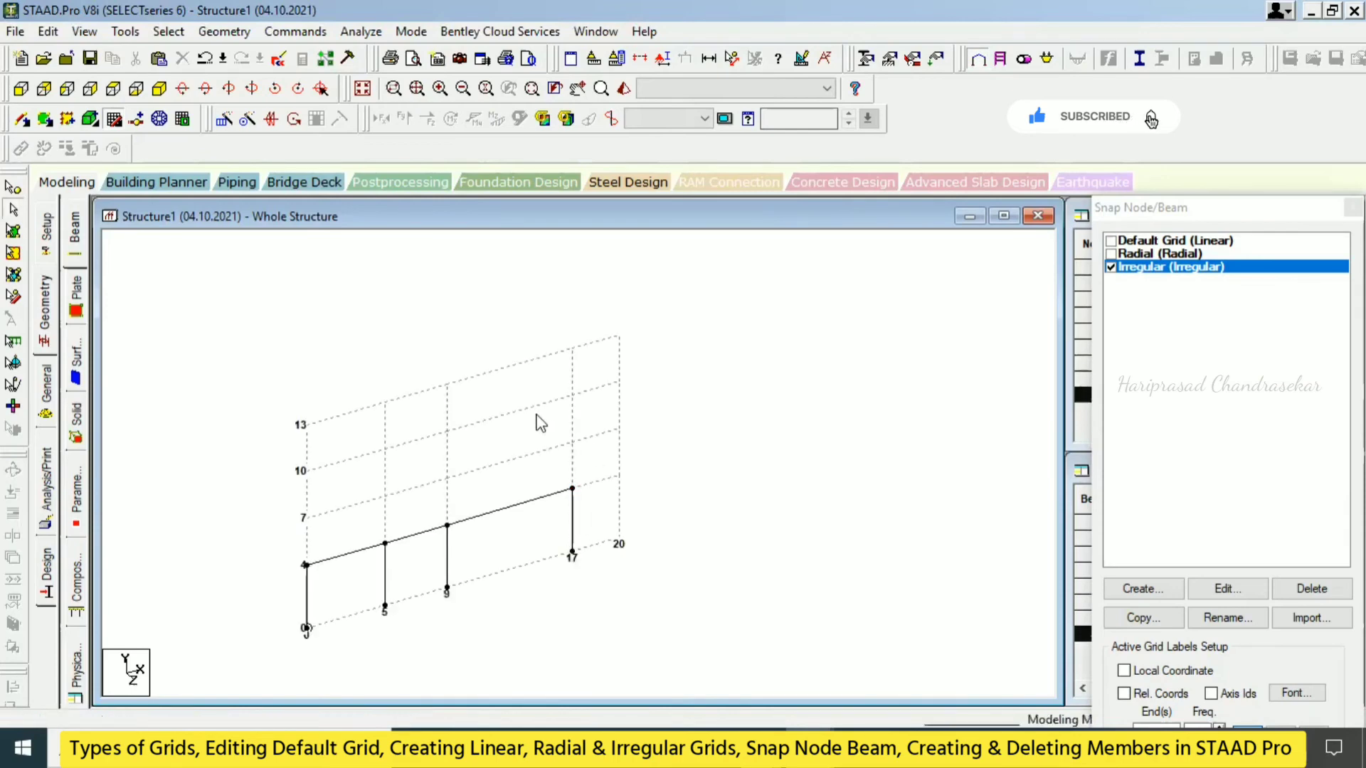
Add the last ground-storey bay with a beam at Y 4 m from X 17 to 20 m and a column down to the base
click(115, 120)
click(115, 120)
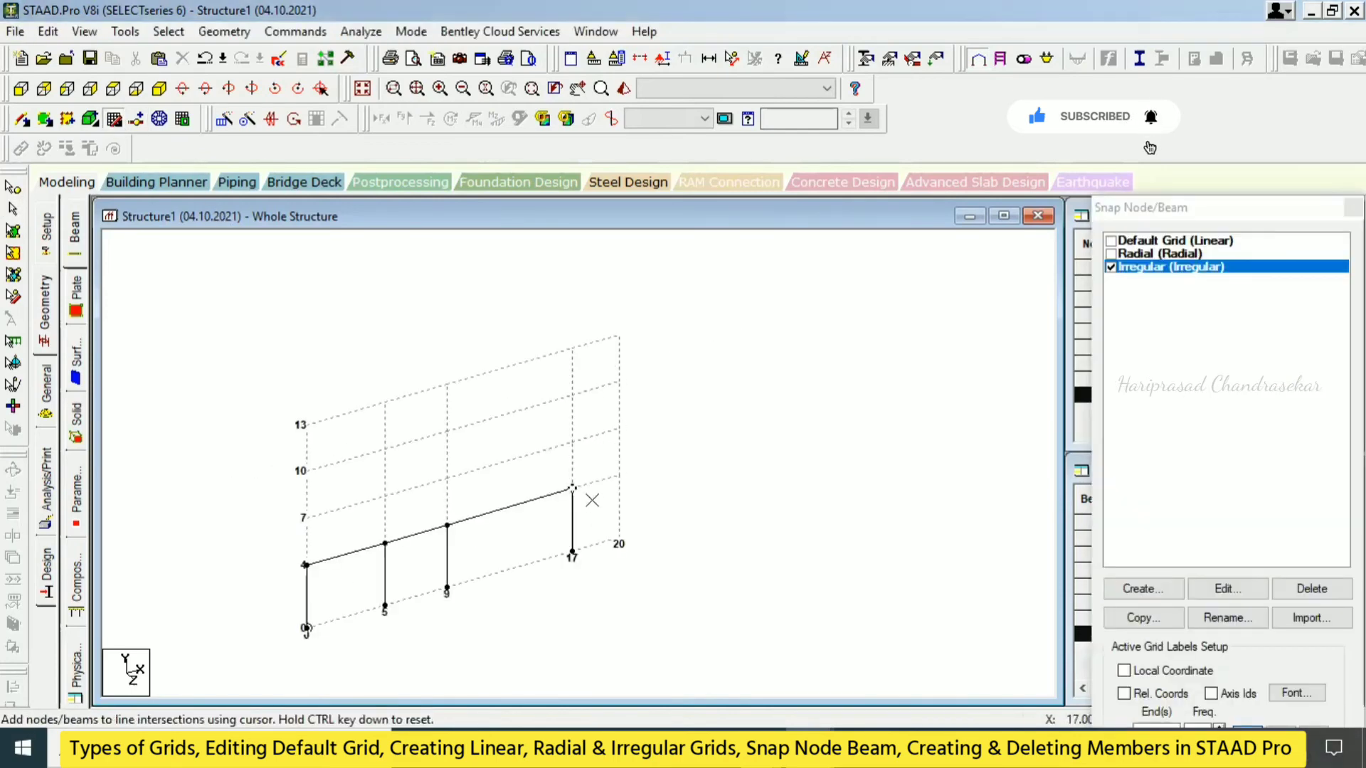
click(619, 475)
click(619, 540)
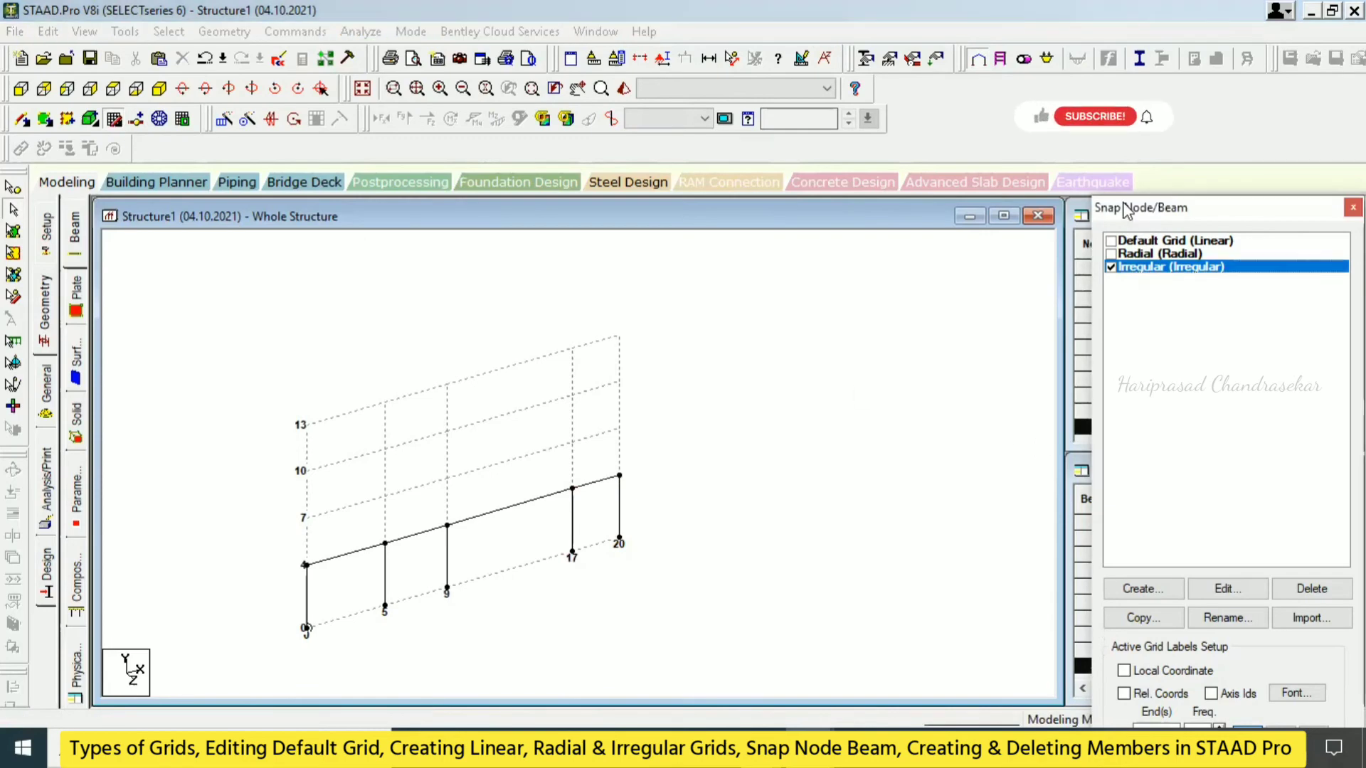
Reveal the full snap grid settings and draw the first upper-storey bay from X 0 to 5 m, between Y 4 and 7 m
double_click(1141, 226)
click(991, 674)
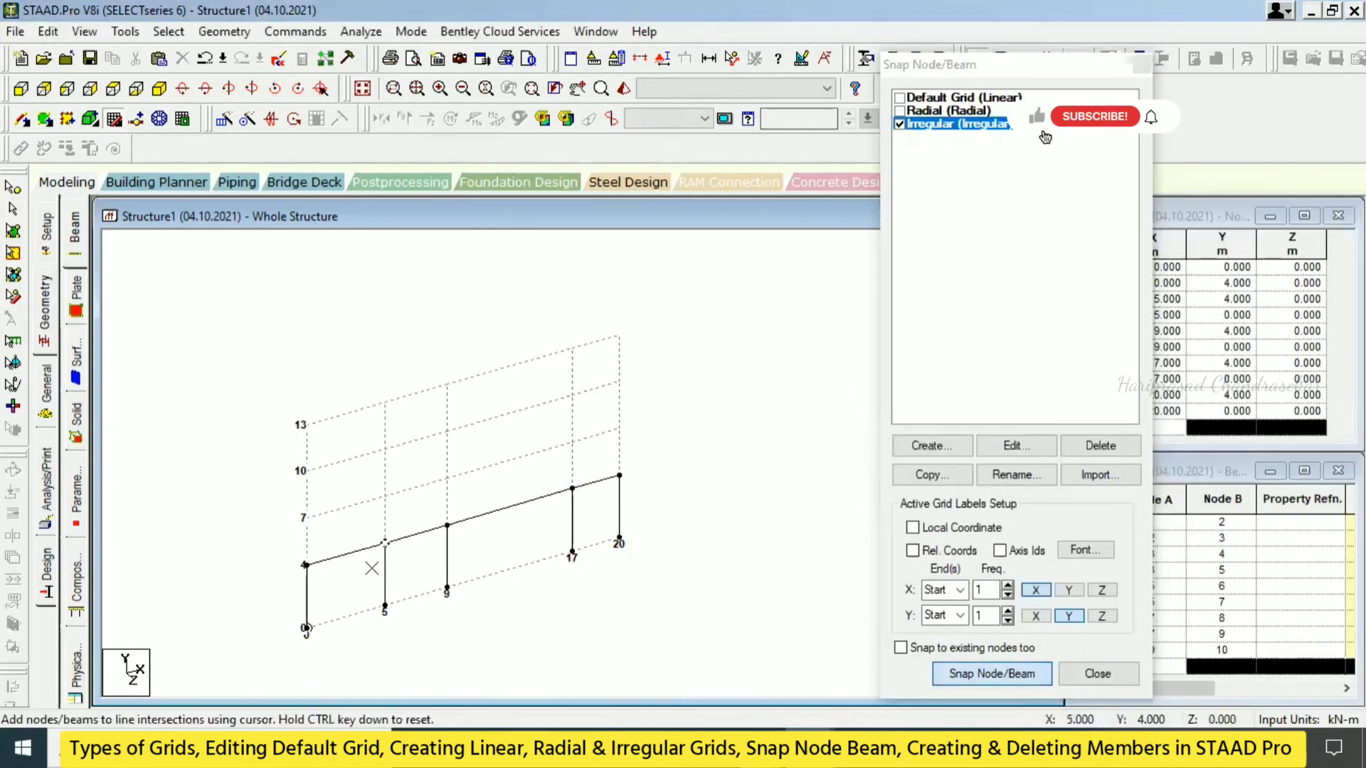
click(307, 565)
click(306, 519)
click(385, 495)
click(385, 543)
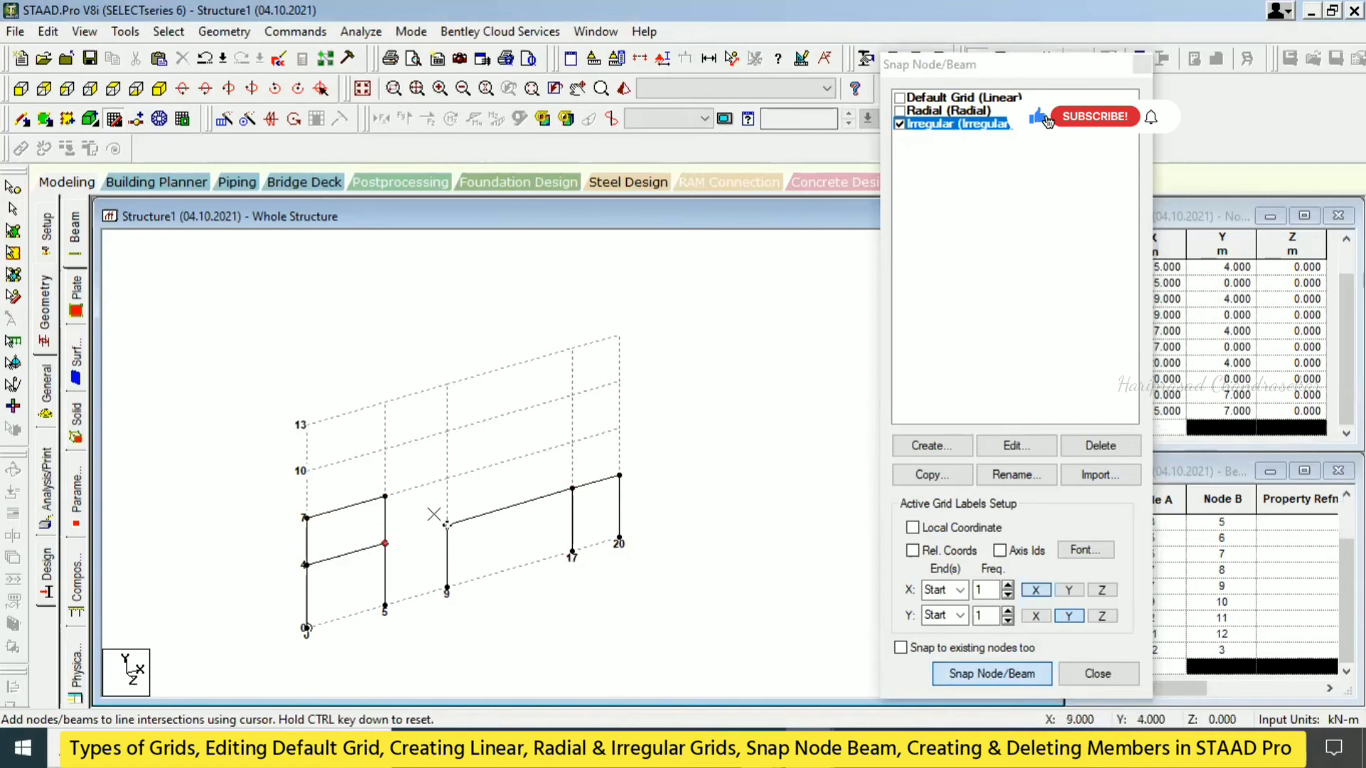
Add the second upper-storey bay with a beam at Y 7 m from X 5 to 9 m and a column down to Y 4 m
click(991, 673)
click(384, 496)
click(447, 478)
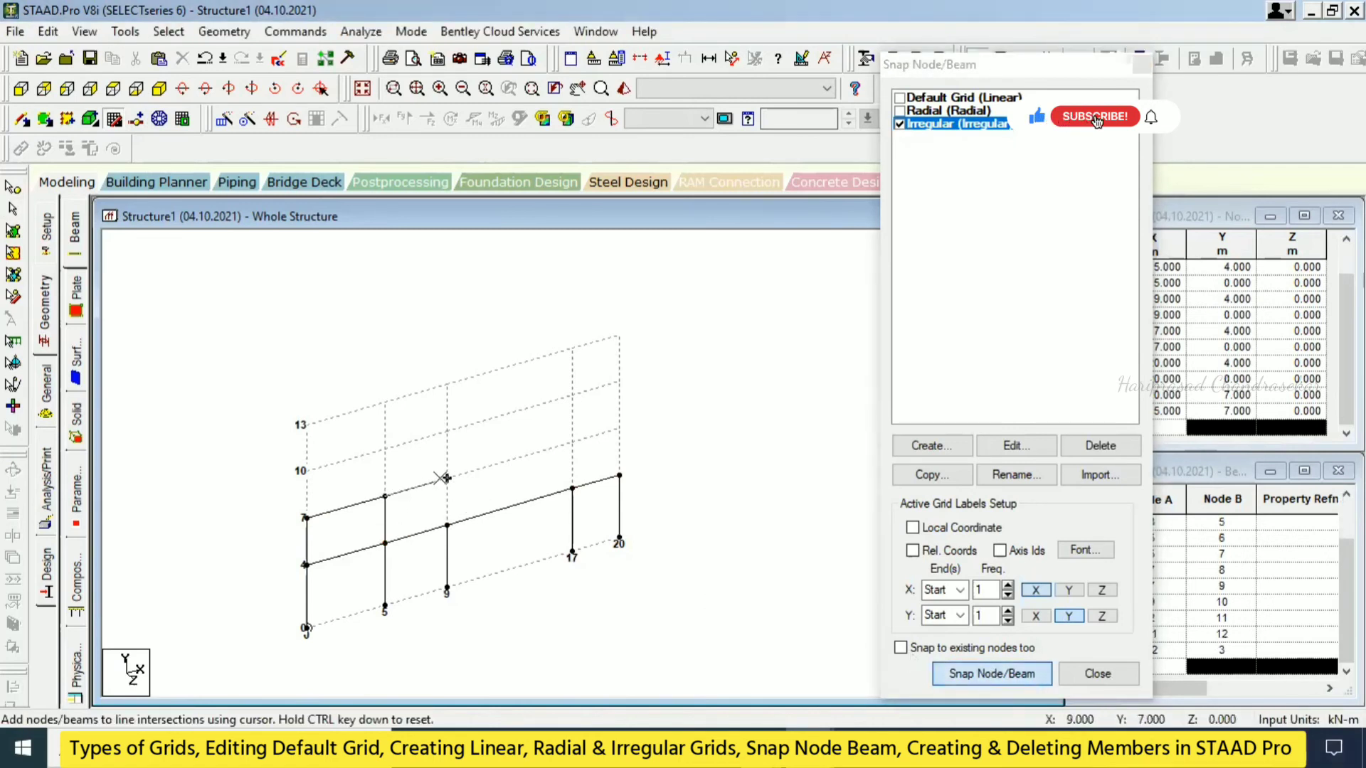
click(447, 526)
key(Escape)
Add the third upper-storey bay with a beam at Y 7 m from X 9 to 17 m and a column down to Y 4 m
click(1028, 674)
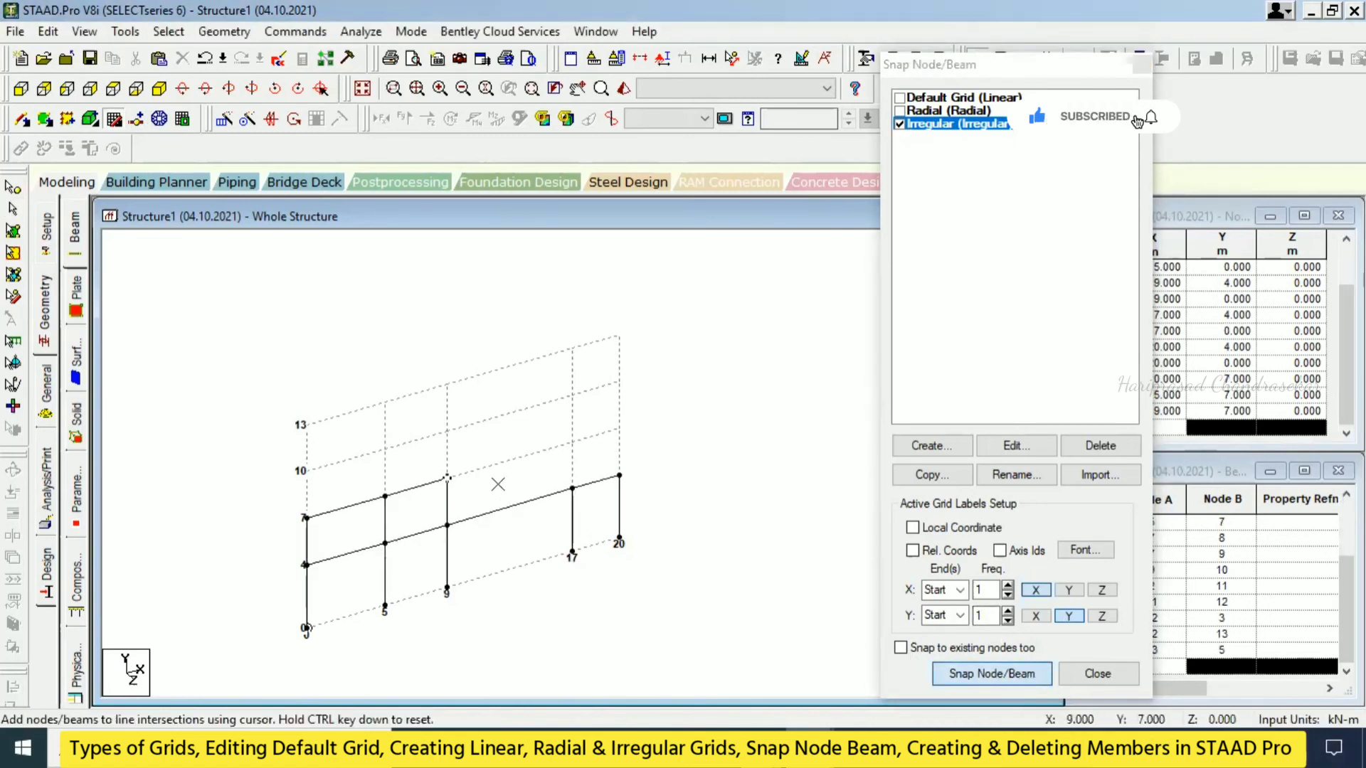
click(464, 472)
click(570, 440)
click(569, 485)
key(Escape)
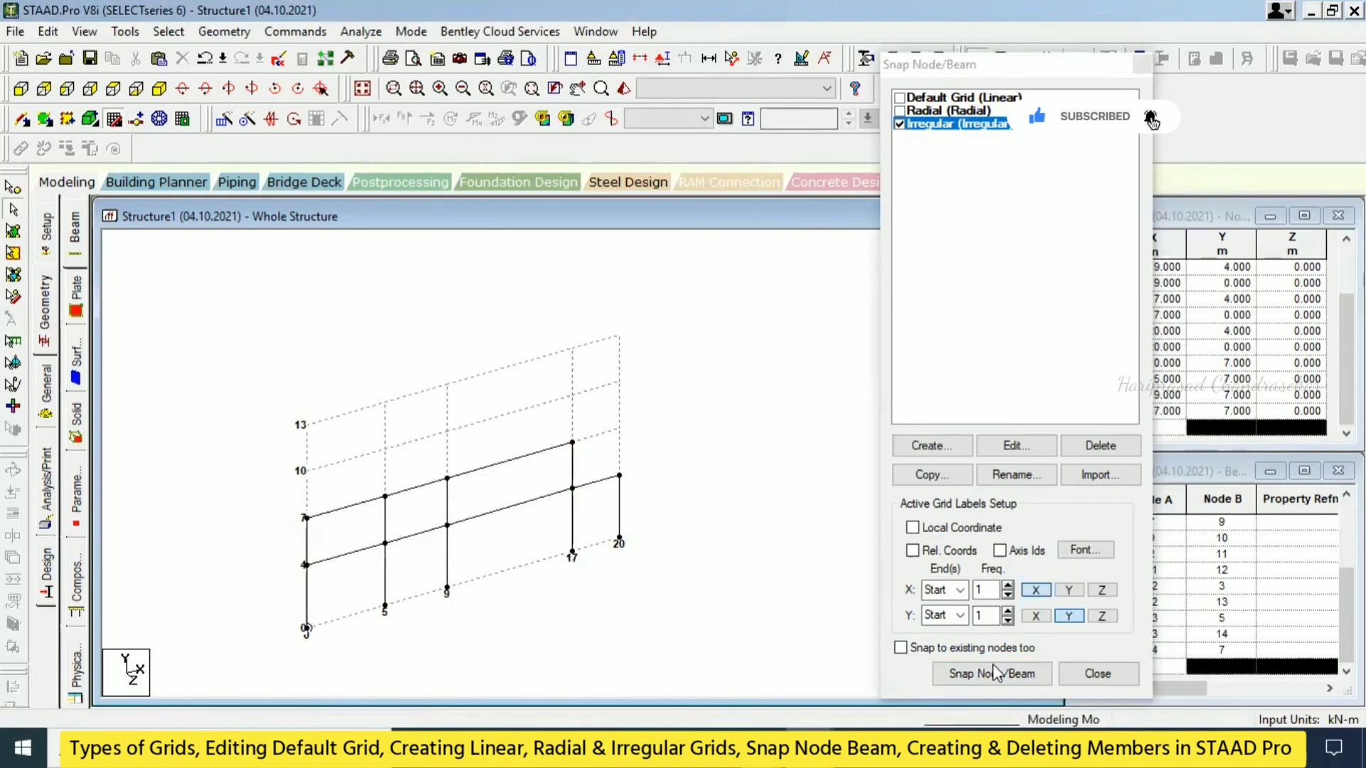
Add the last second-storey bay with a beam at Y 7 m from X 17 to 20 m and a column down to Y 4 m
click(994, 669)
click(572, 443)
click(619, 429)
click(619, 475)
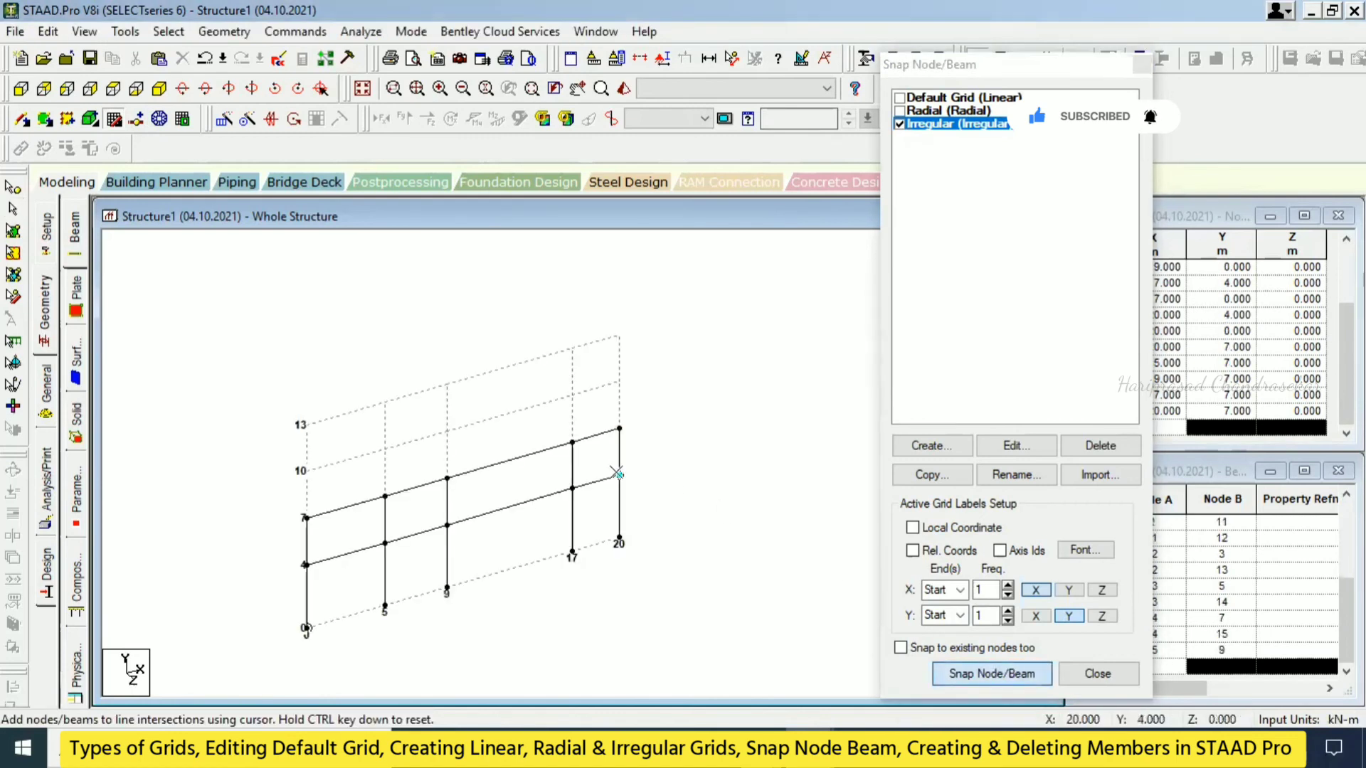
key(Escape)
Draw the first third-storey bay from X 0 to 5 m, with columns between Y 7 and 10 m and a beam at Y 10 m
click(1022, 672)
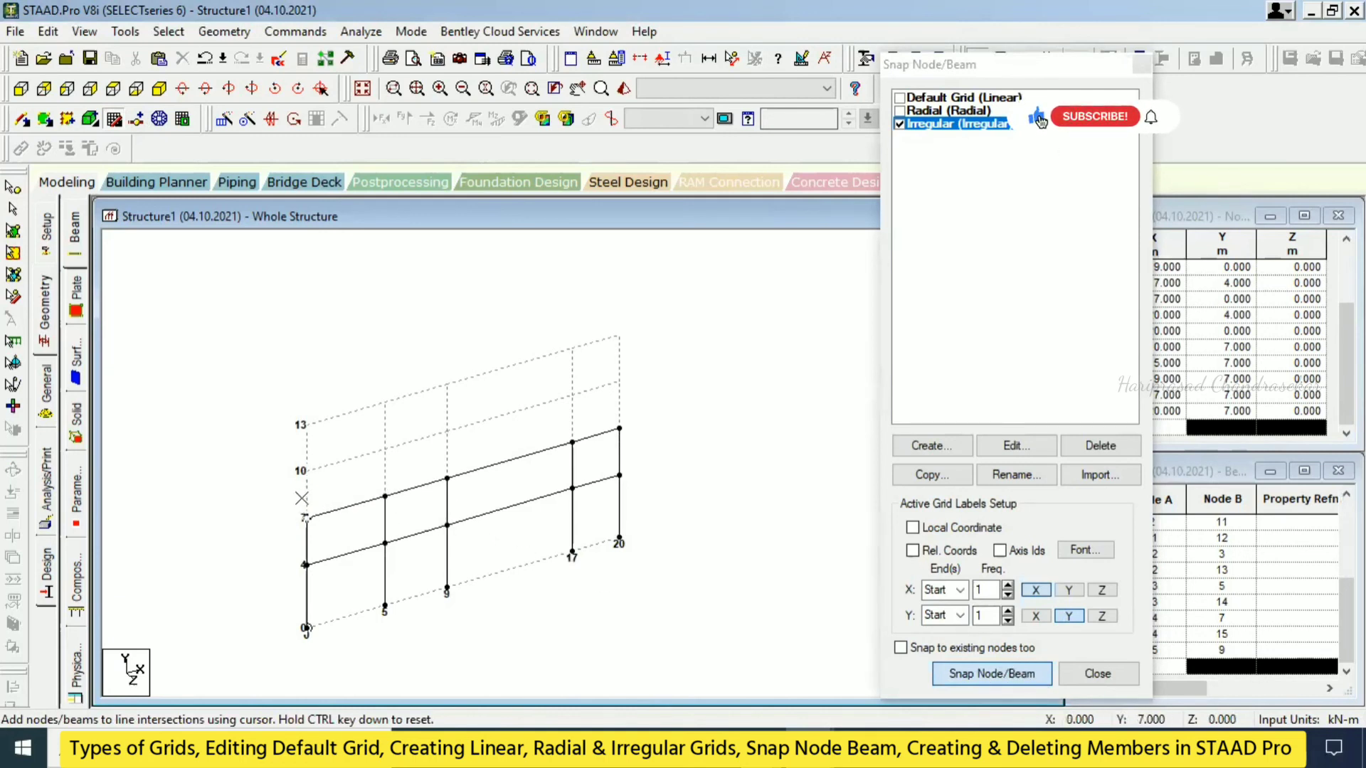
click(307, 471)
click(385, 450)
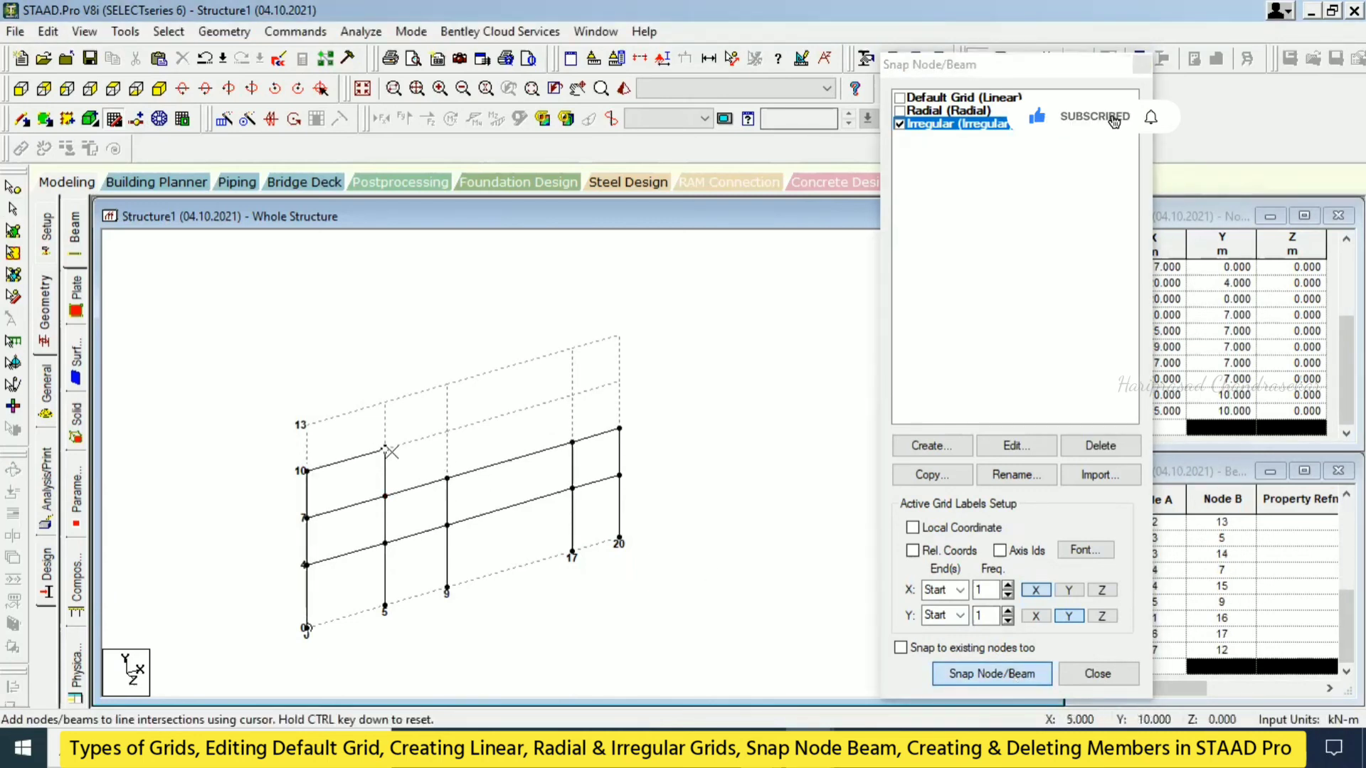
click(446, 478)
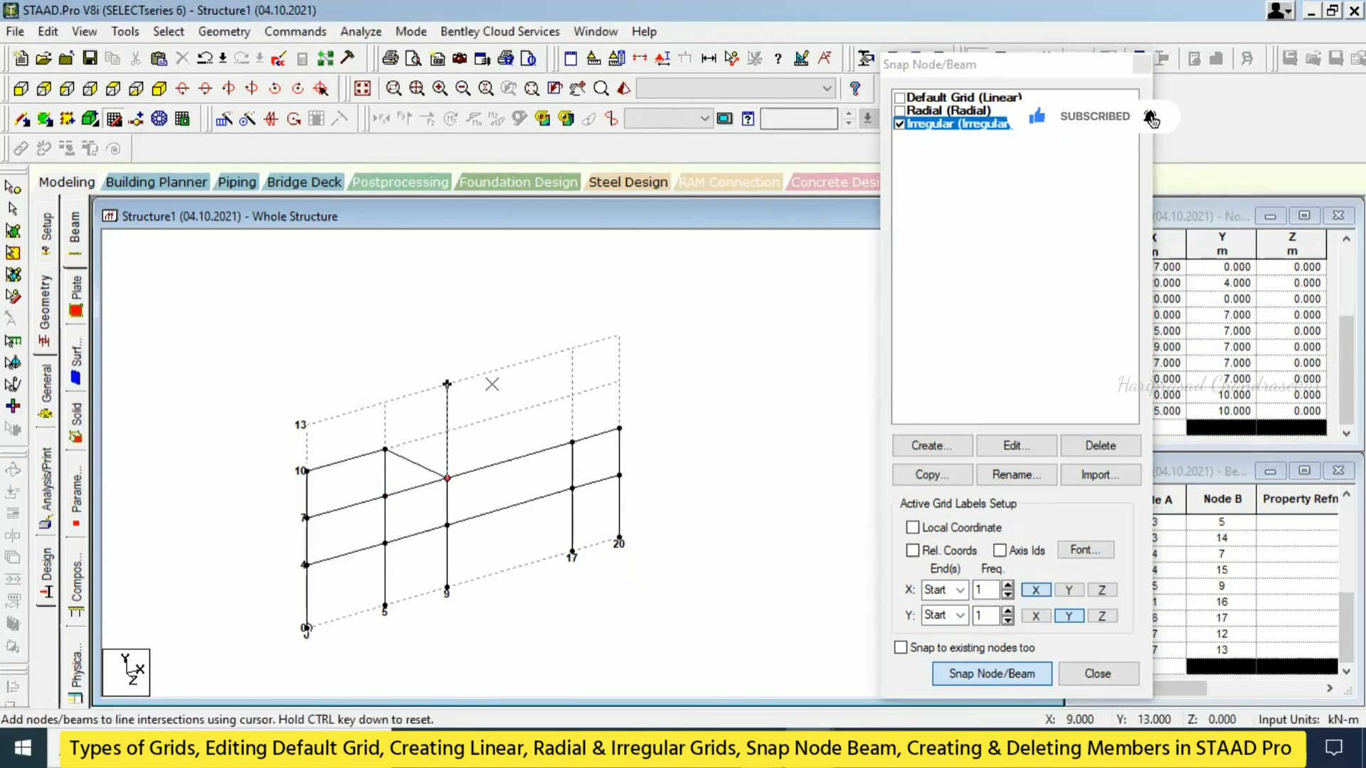
key(Escape)
key(ctrl+z)
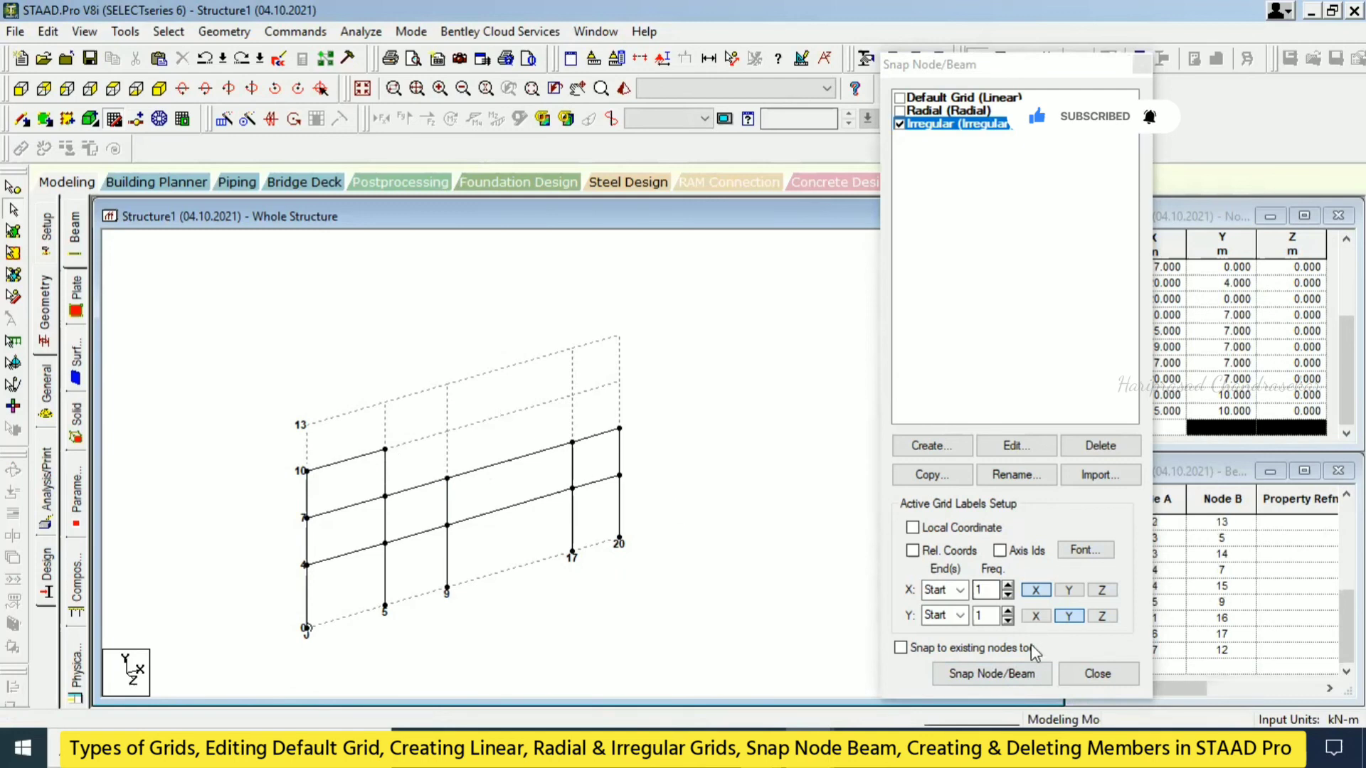
Complete the third storey with beams at Y 10 m from X 5 to 9, 17 and 20 m, each with a column down to Y 7 m
click(1024, 674)
click(447, 431)
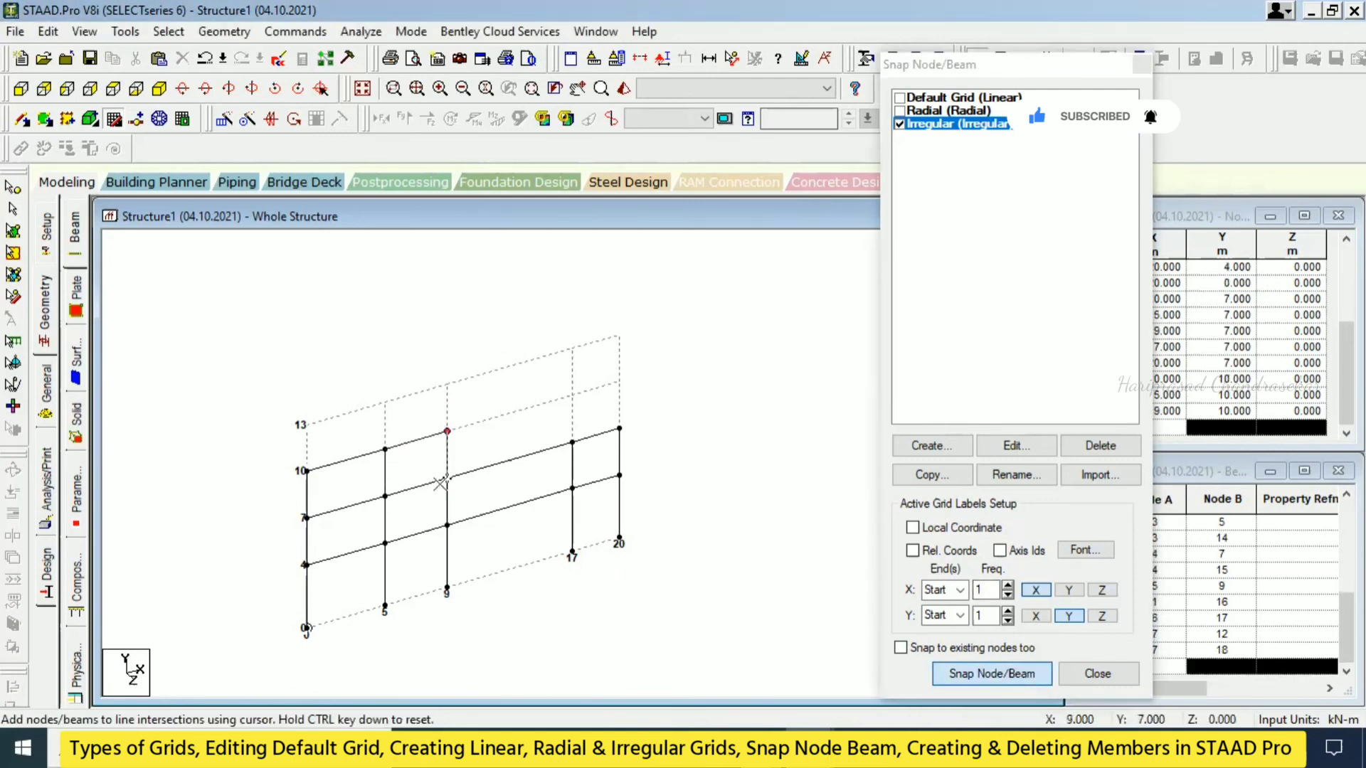
click(1001, 674)
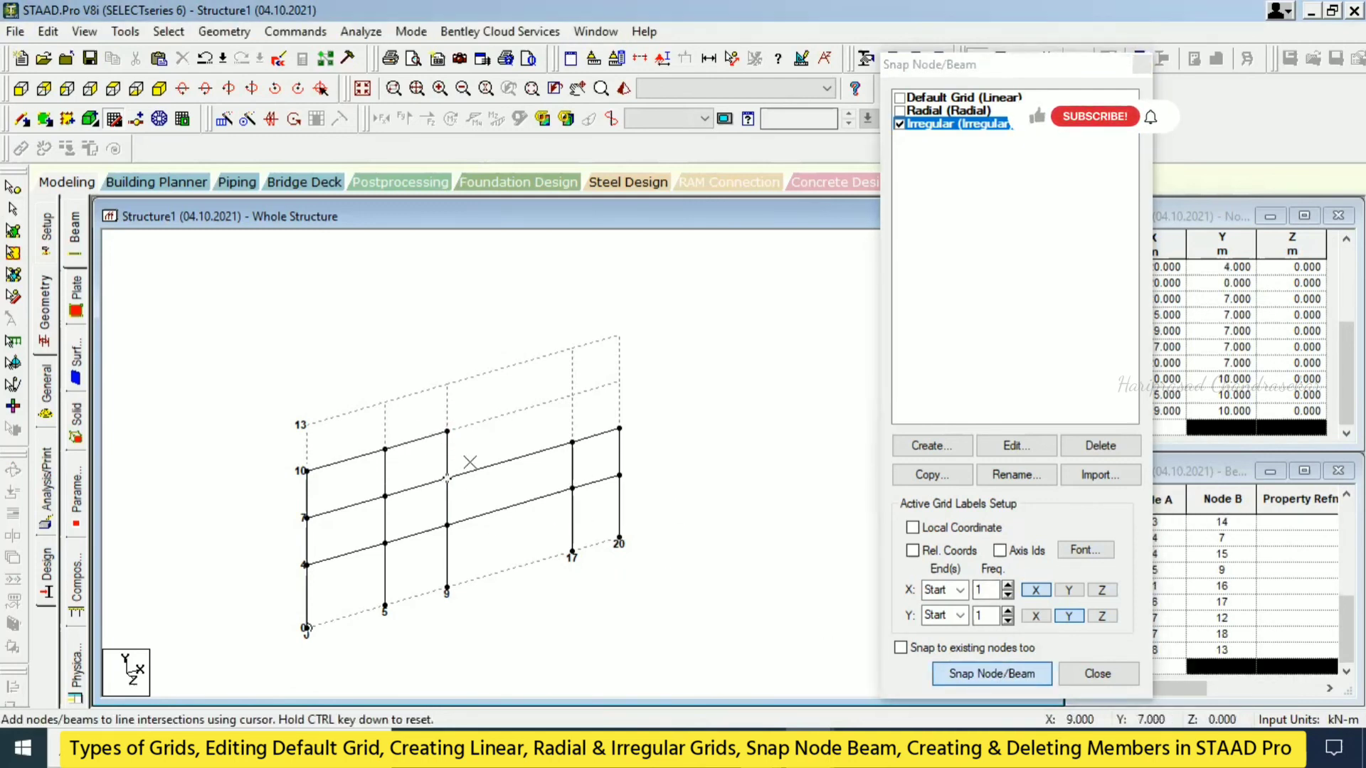
click(572, 396)
key(Escape)
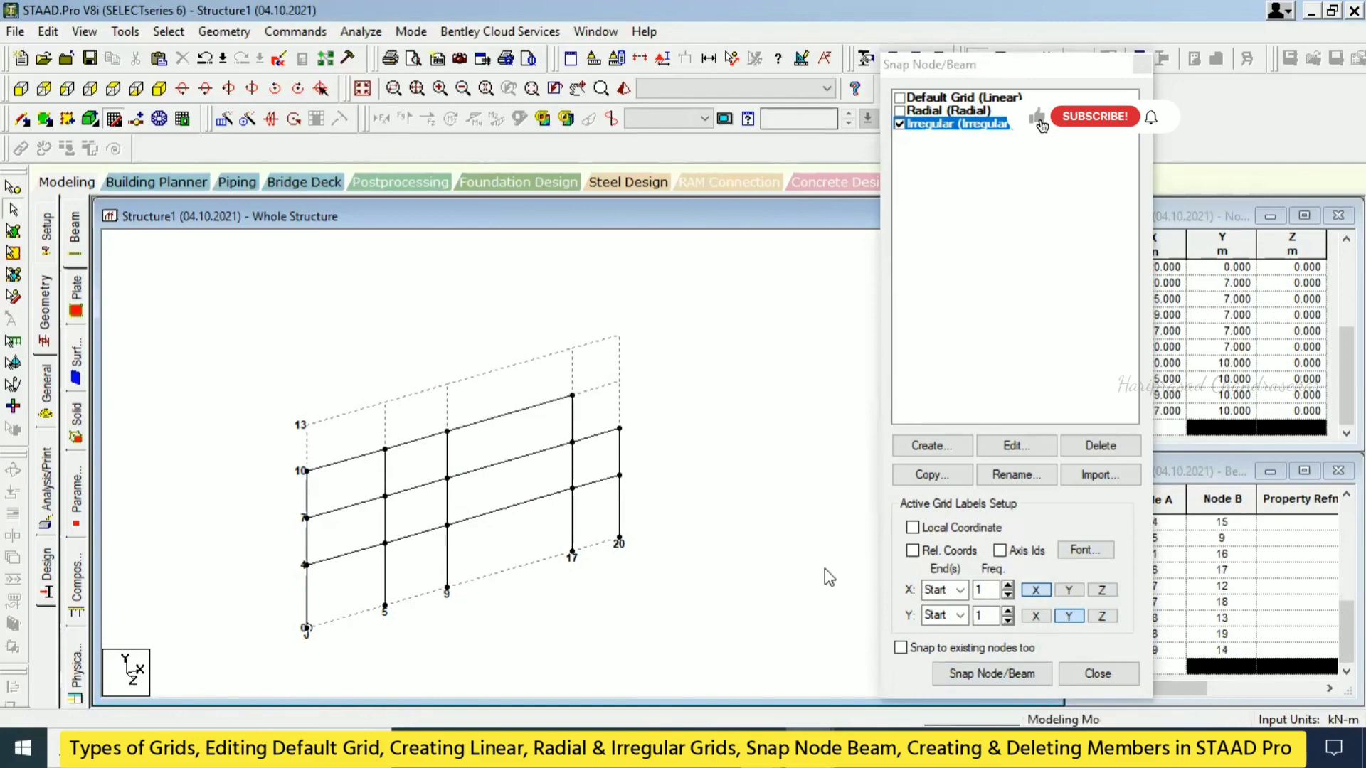
click(979, 674)
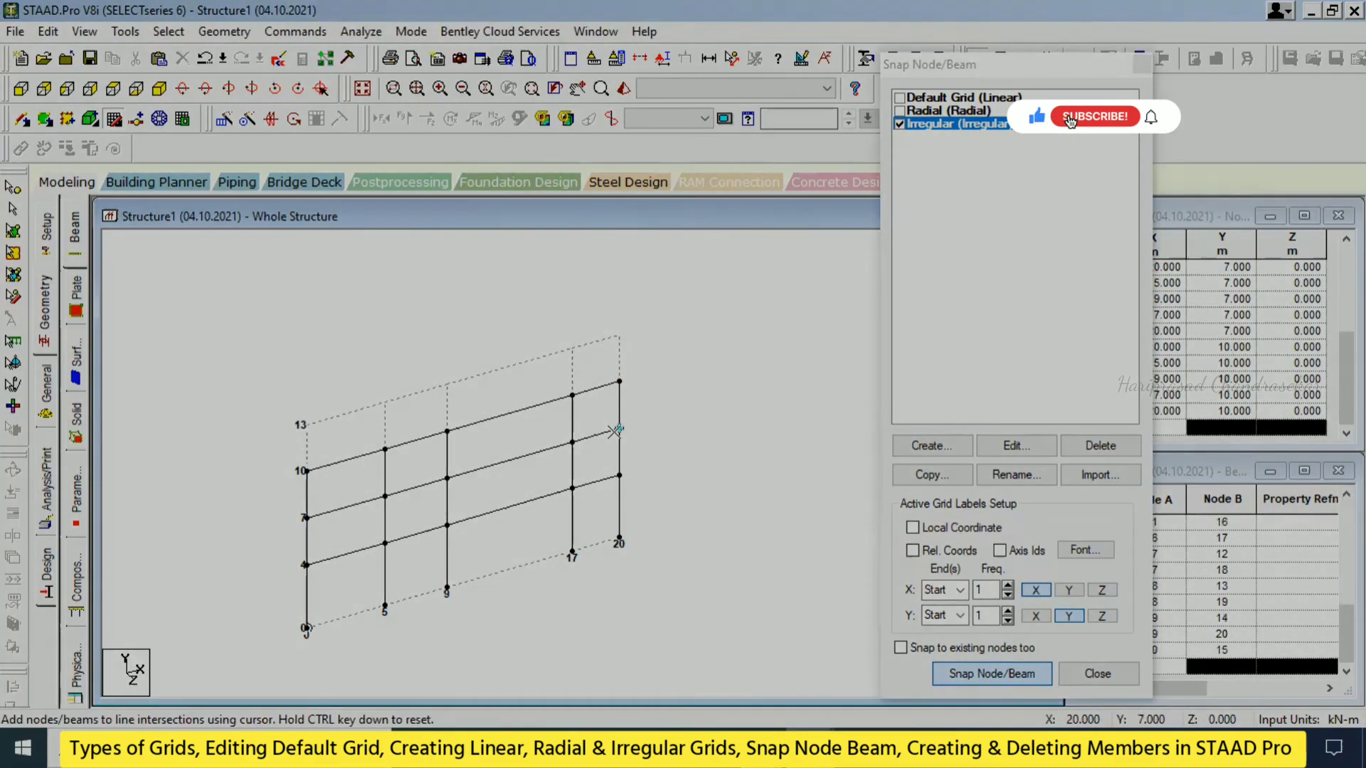